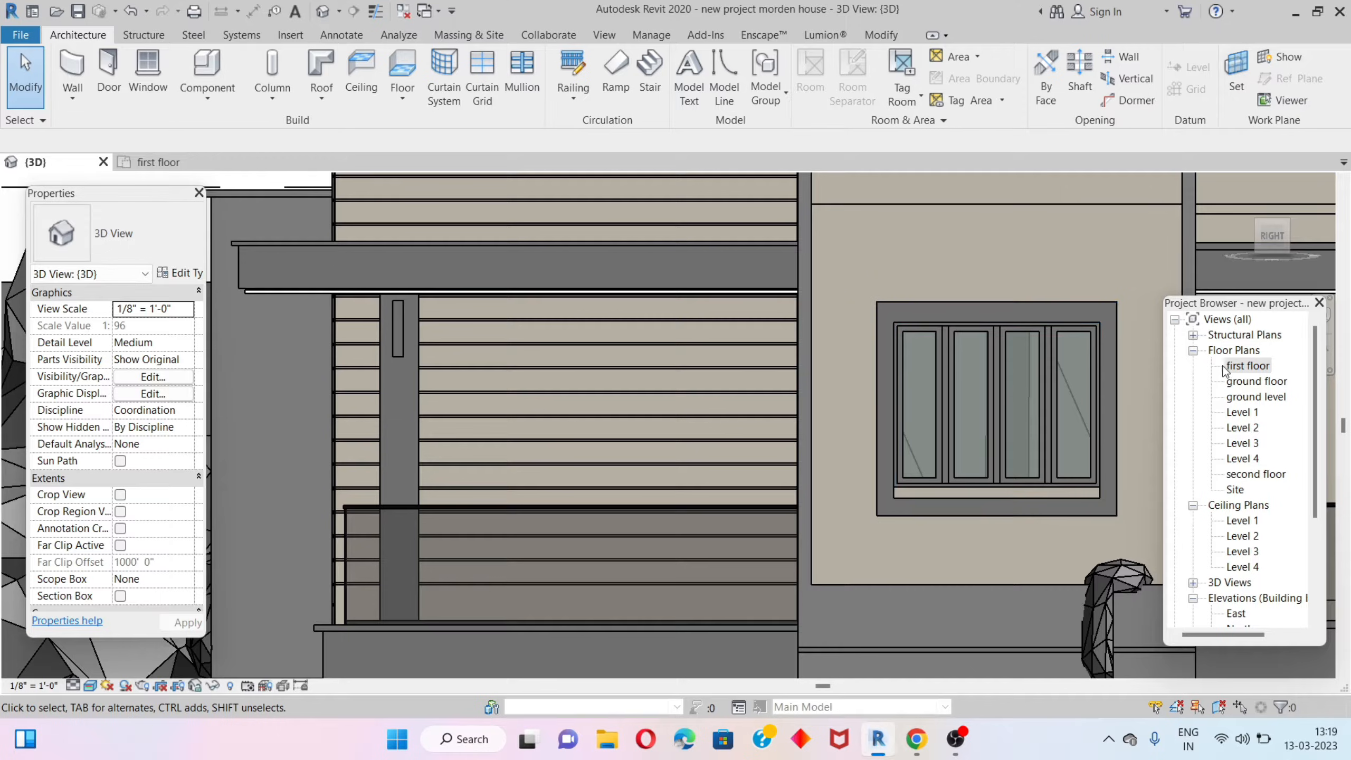
# On the first floor plan, start a wall and duplicate the 0.3" Basic Wall type under the name 0.2".
pyautogui.doubleClick(1247, 366)
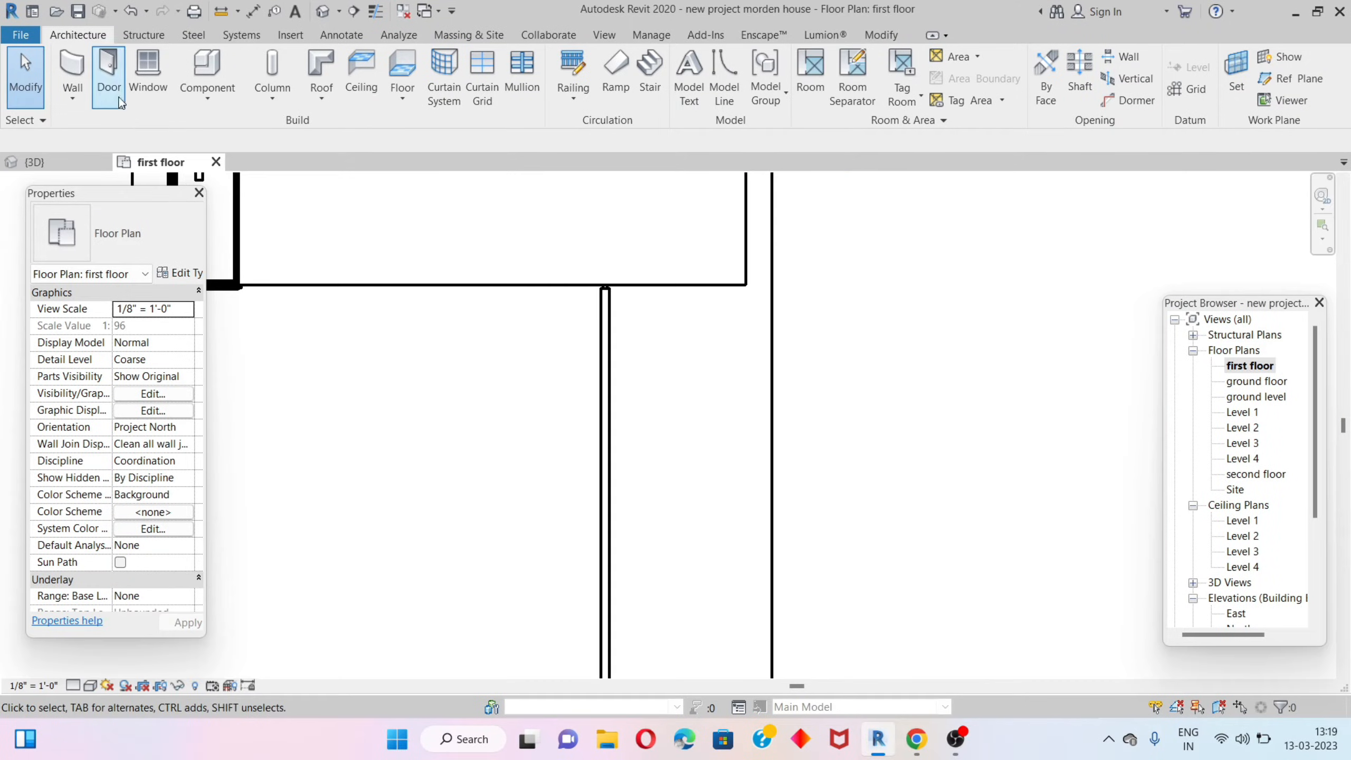
pyautogui.click(80, 72)
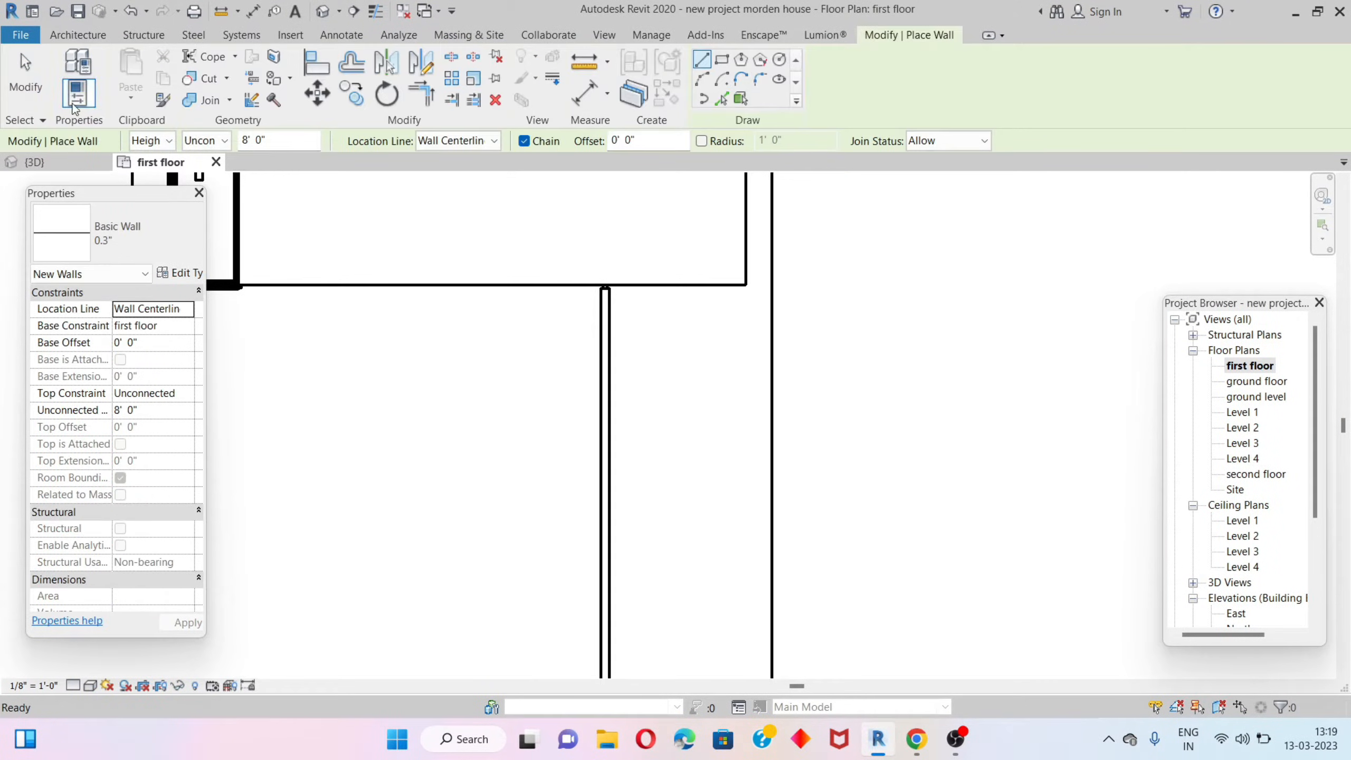
pyautogui.click(177, 273)
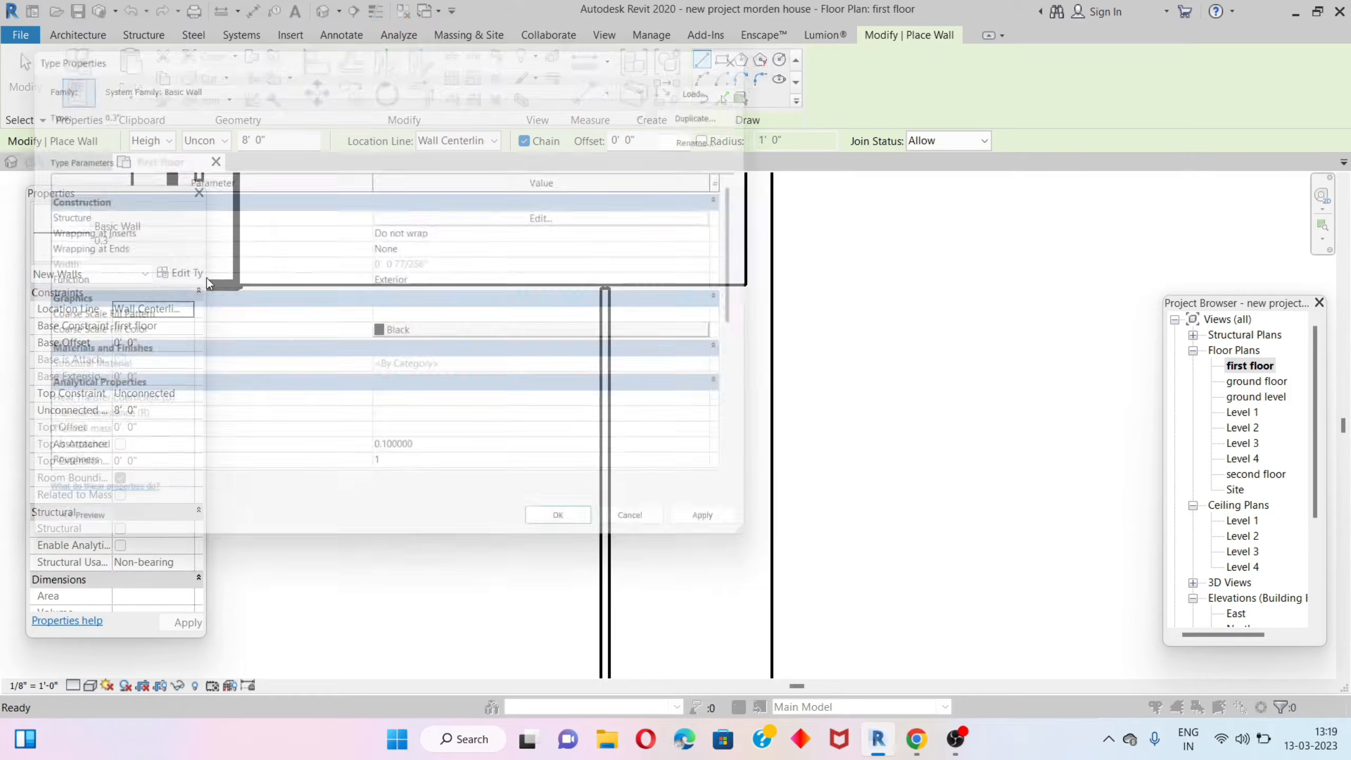
pyautogui.click(728, 105)
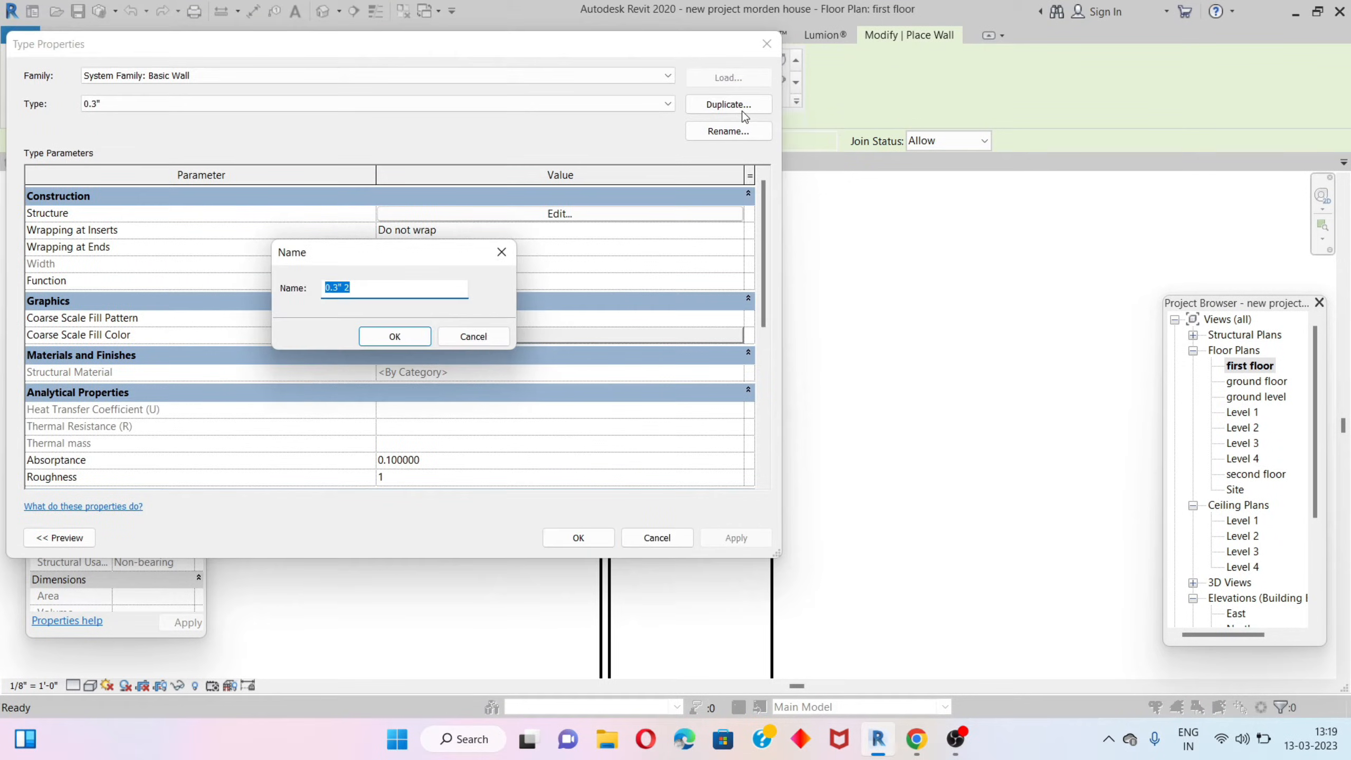
pyautogui.press('BackSpace')
pyautogui.write('0.2"')
pyautogui.press('Return')
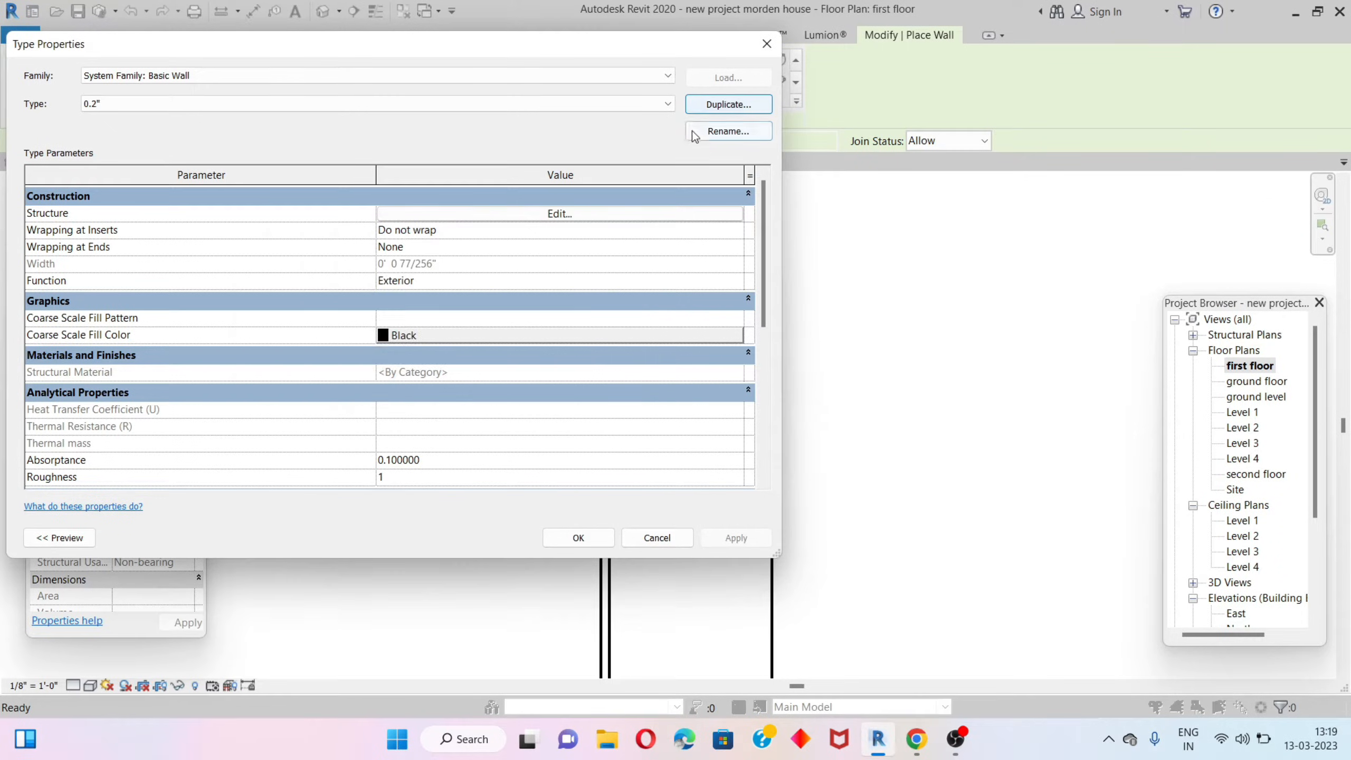
# Set the structure layer thickness of the 0.2" wall type to 0.2" and accept the type properties.
pyautogui.click(563, 213)
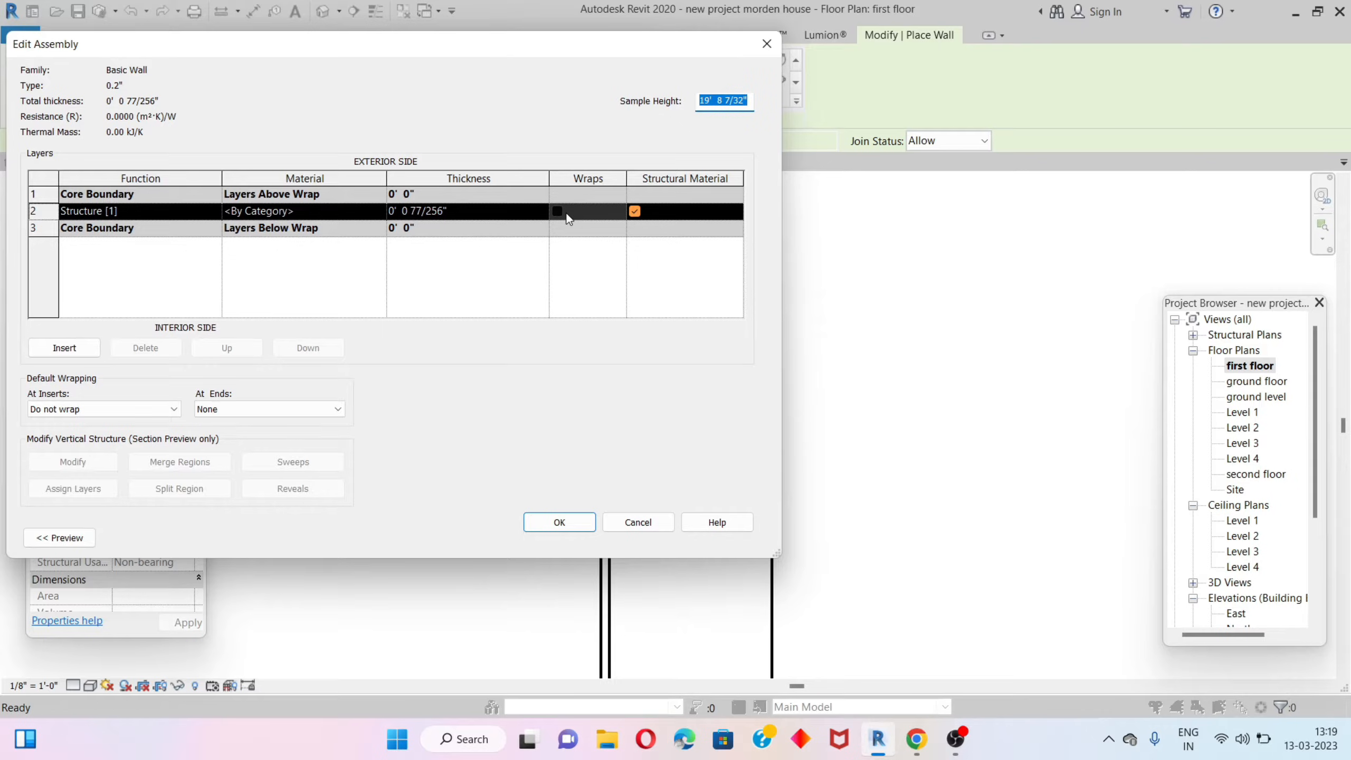
pyautogui.click(497, 207)
pyautogui.doubleClick(496, 205)
pyautogui.press('BackSpace')
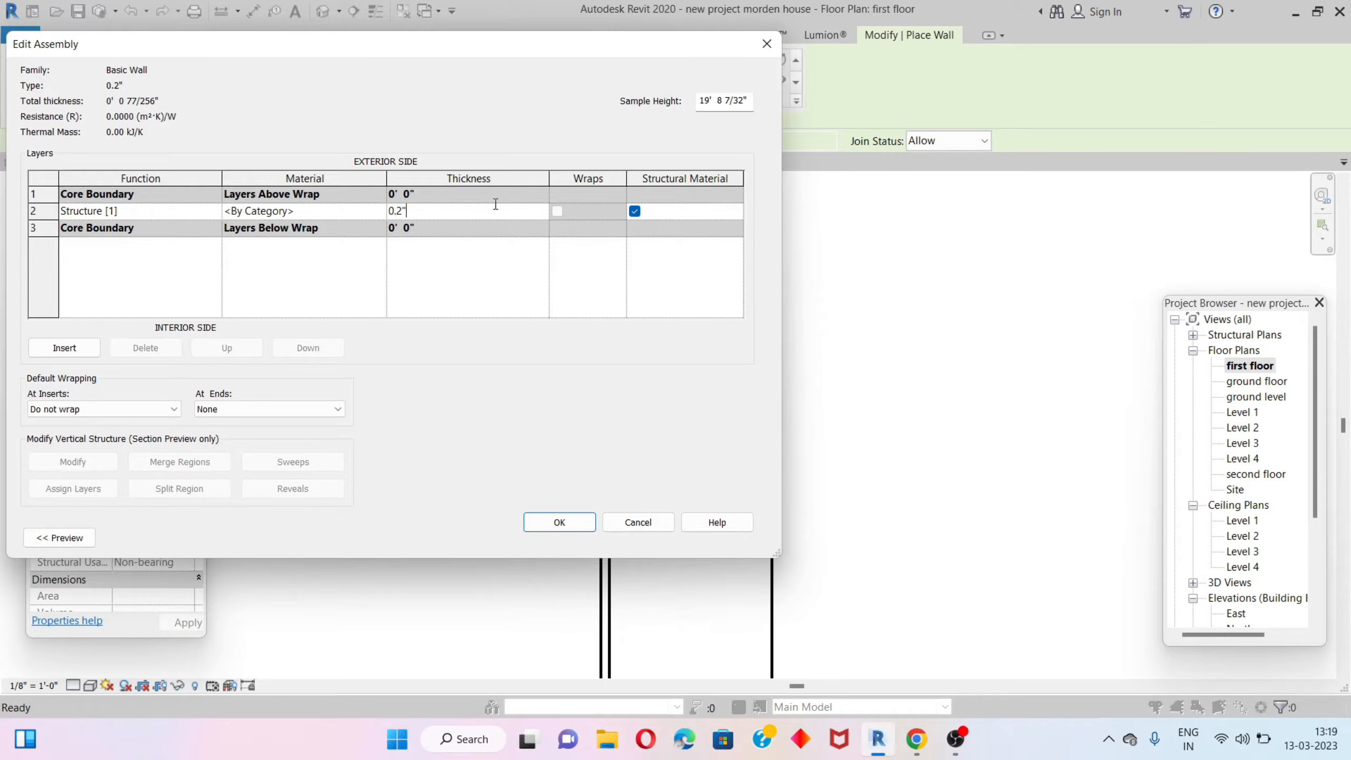
pyautogui.click(555, 521)
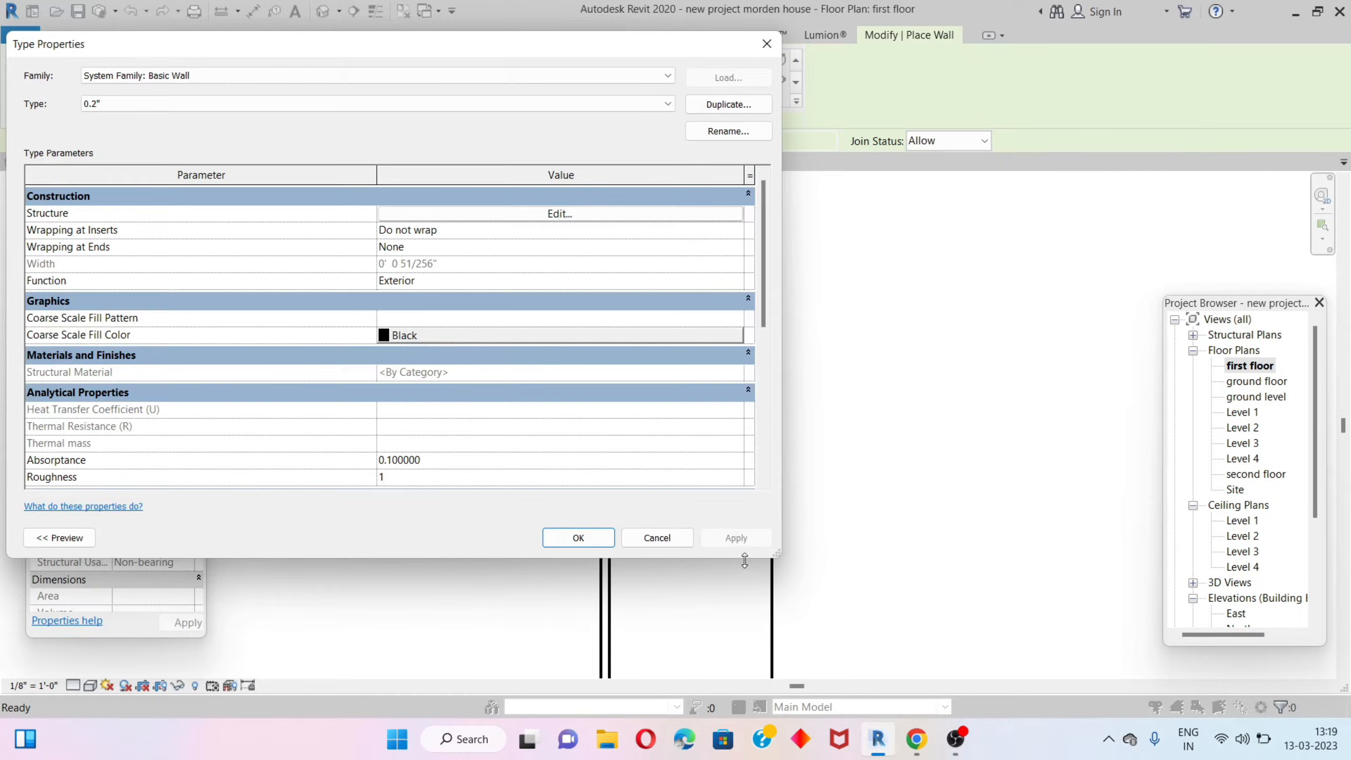
pyautogui.click(585, 530)
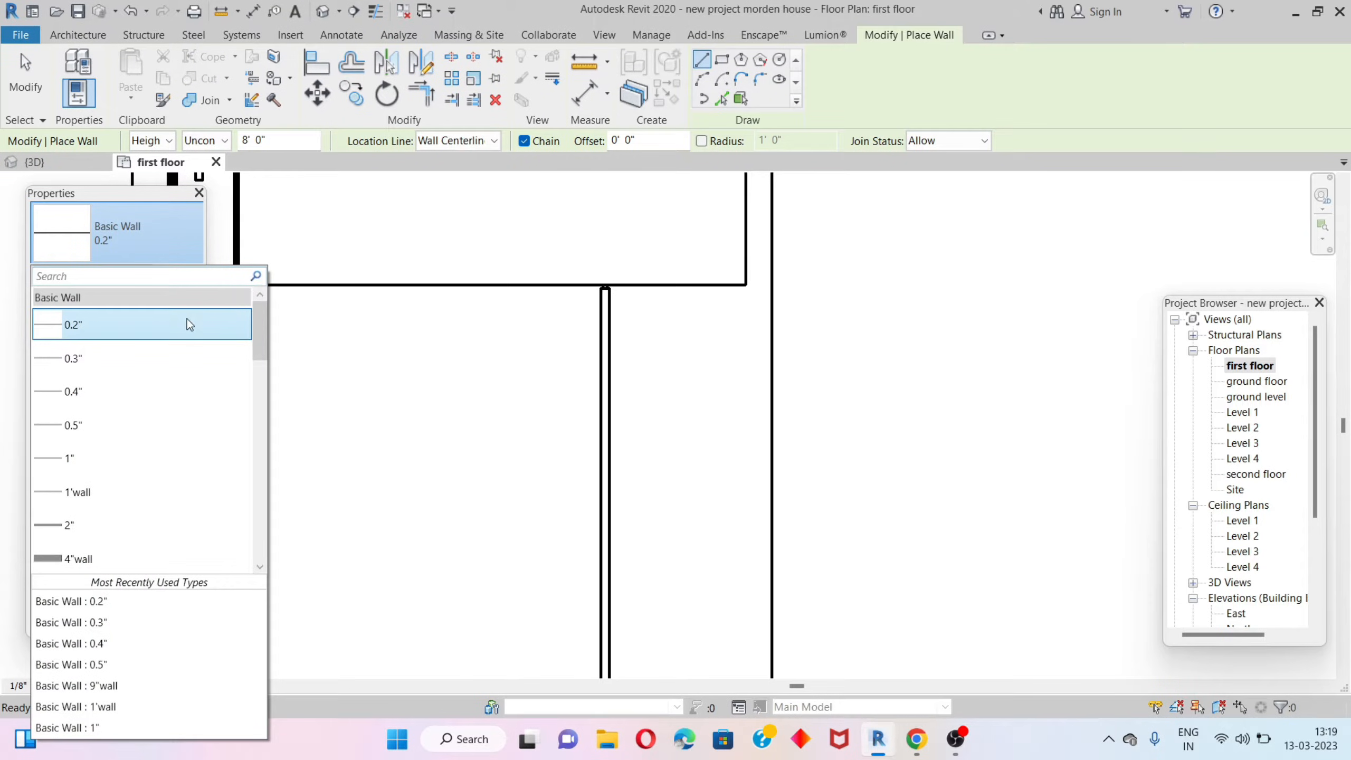
# Draw a vertical 0.2" wall about 2' 8" long beside the thin double-line strip, running down from the horizontal edge.
pyautogui.click(186, 323)
pyautogui.scroll(2, 626, 304)
pyautogui.scroll(2, 626, 304)
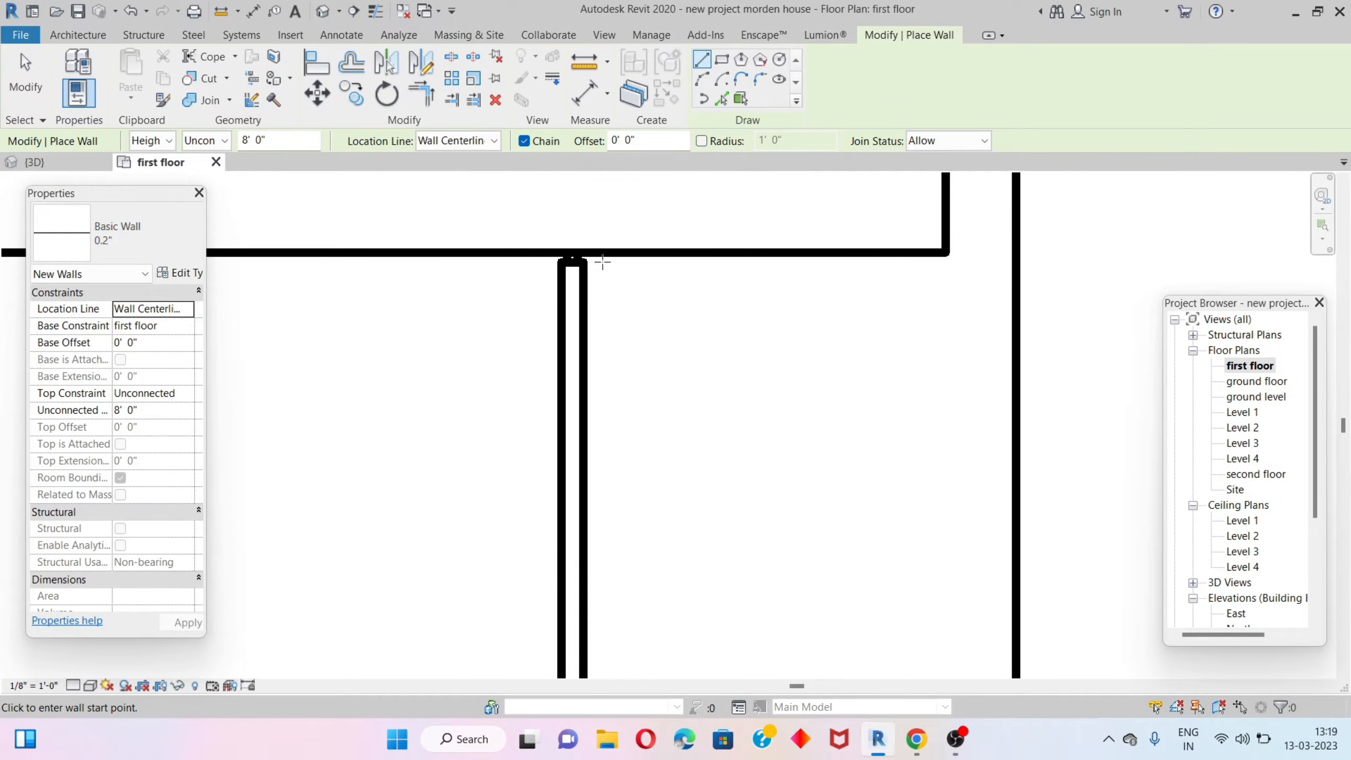
pyautogui.click(601, 260)
pyautogui.scroll(-3, 595, 301)
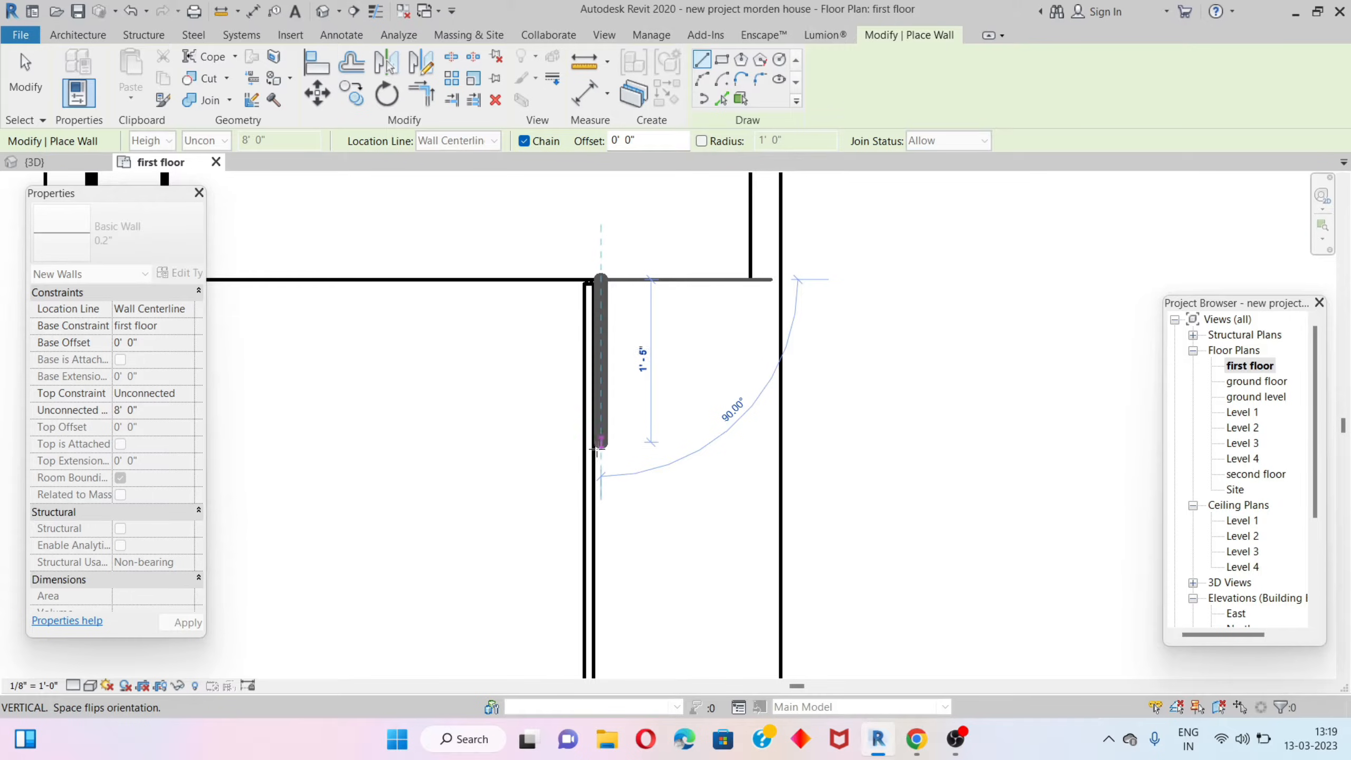
pyautogui.scroll(-2, 599, 510)
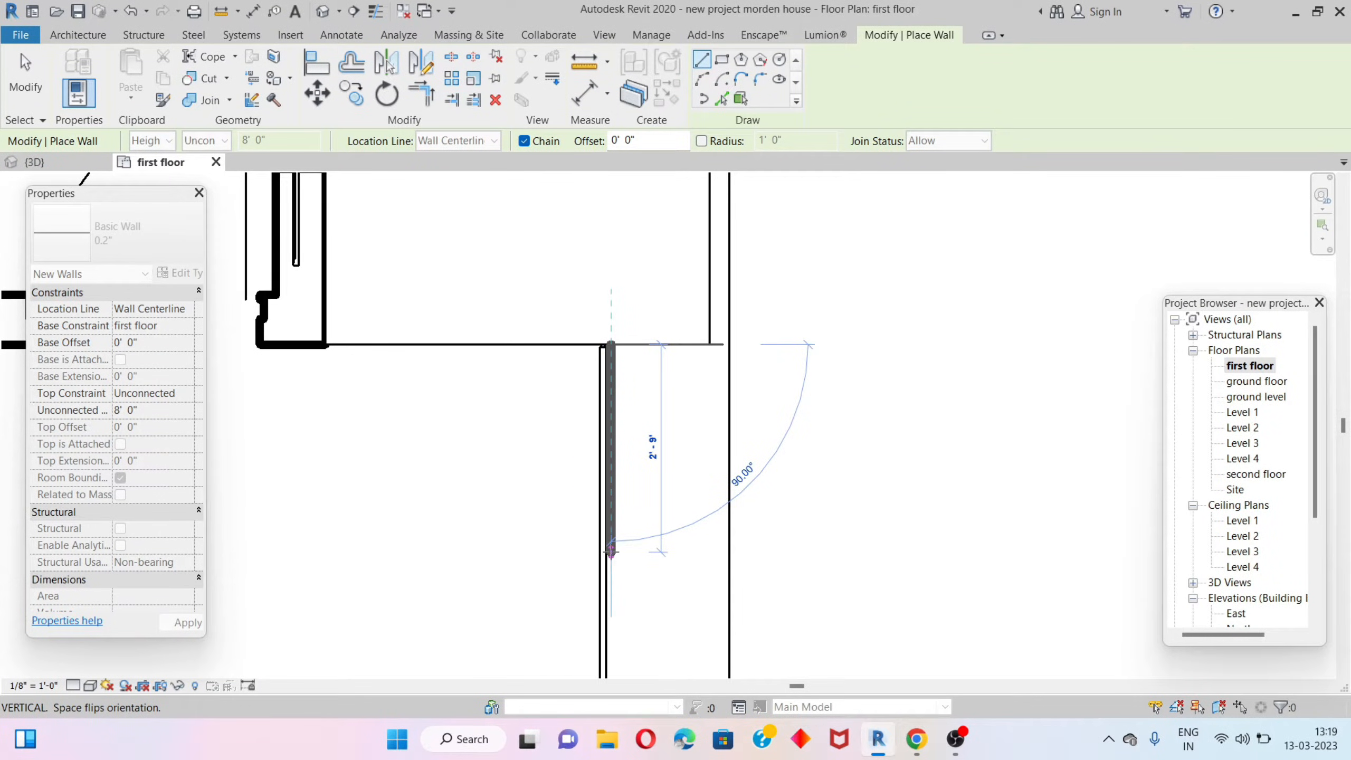
pyautogui.click(611, 548)
pyautogui.scroll(-2, 608, 537)
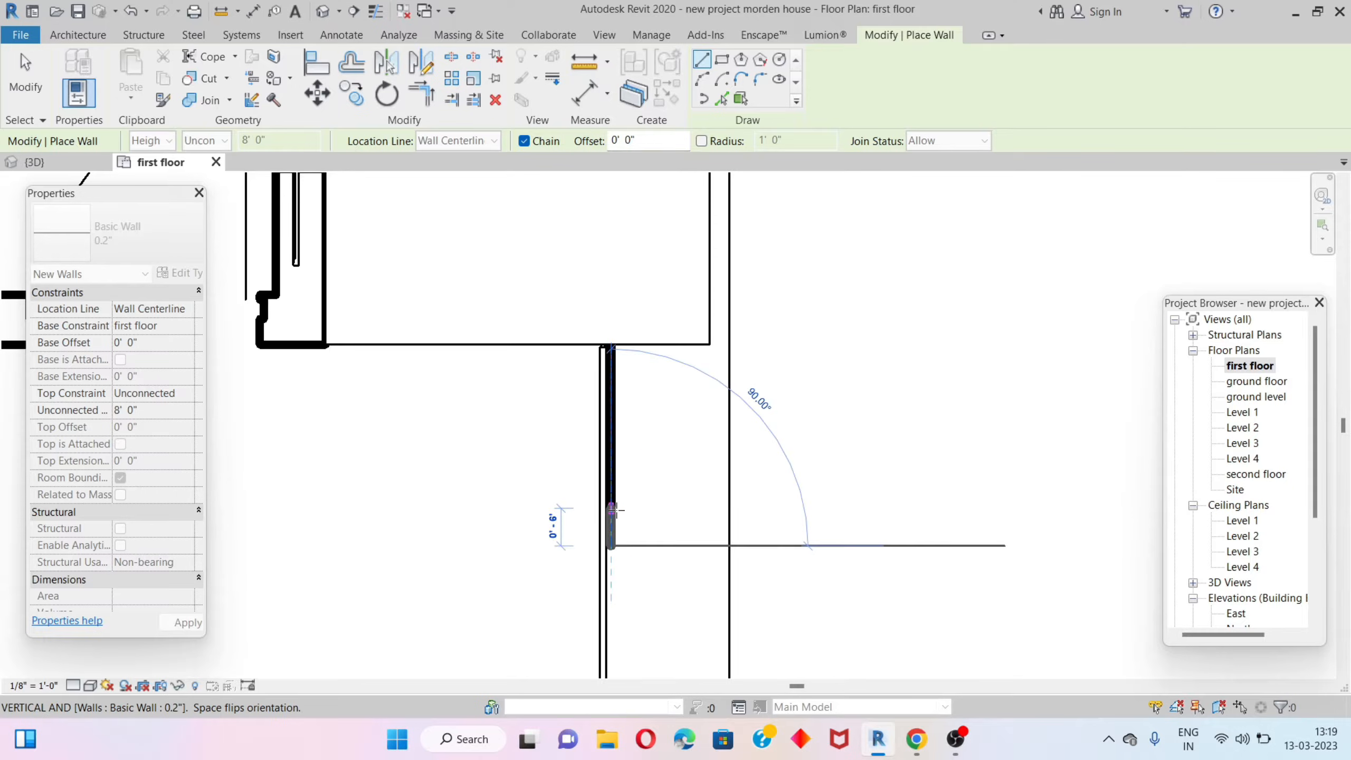
pyautogui.press('Escape')
pyautogui.scroll(-2, 657, 451)
pyautogui.scroll(2, 655, 445)
pyautogui.scroll(-3, 657, 433)
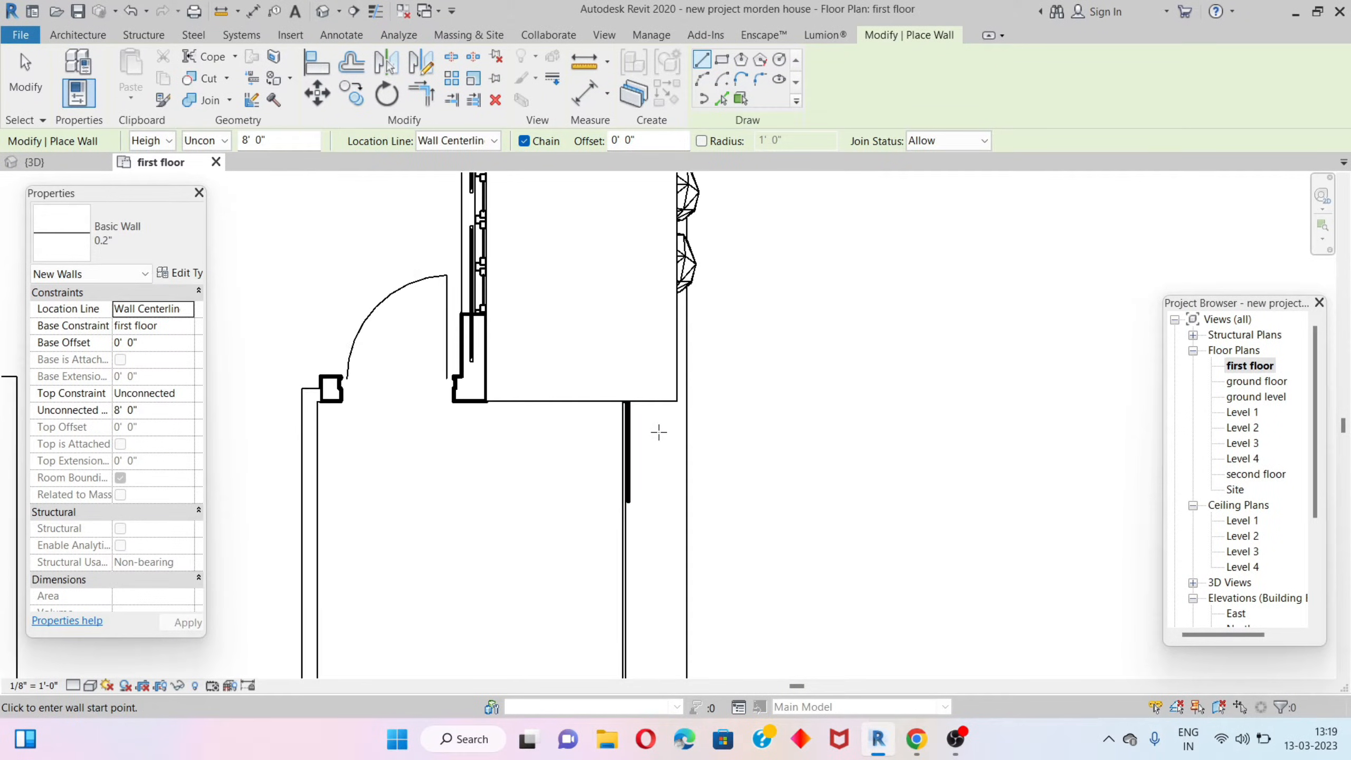
pyautogui.press('Escape')
pyautogui.scroll(2, 637, 475)
pyautogui.scroll(1, 638, 479)
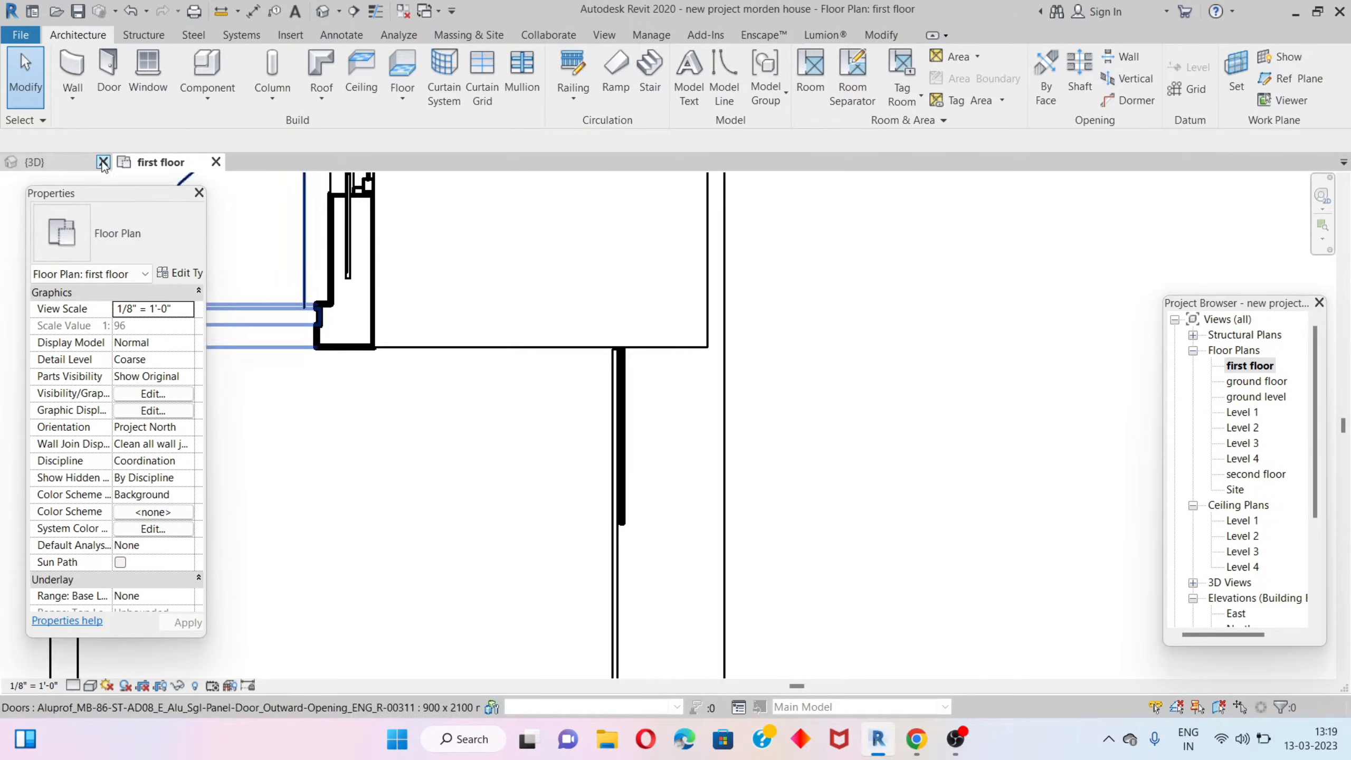
# In the 3D view, extend the base of the new 0.2" wall down about 4 inches to the balcony's floor edge.
pyautogui.click(75, 164)
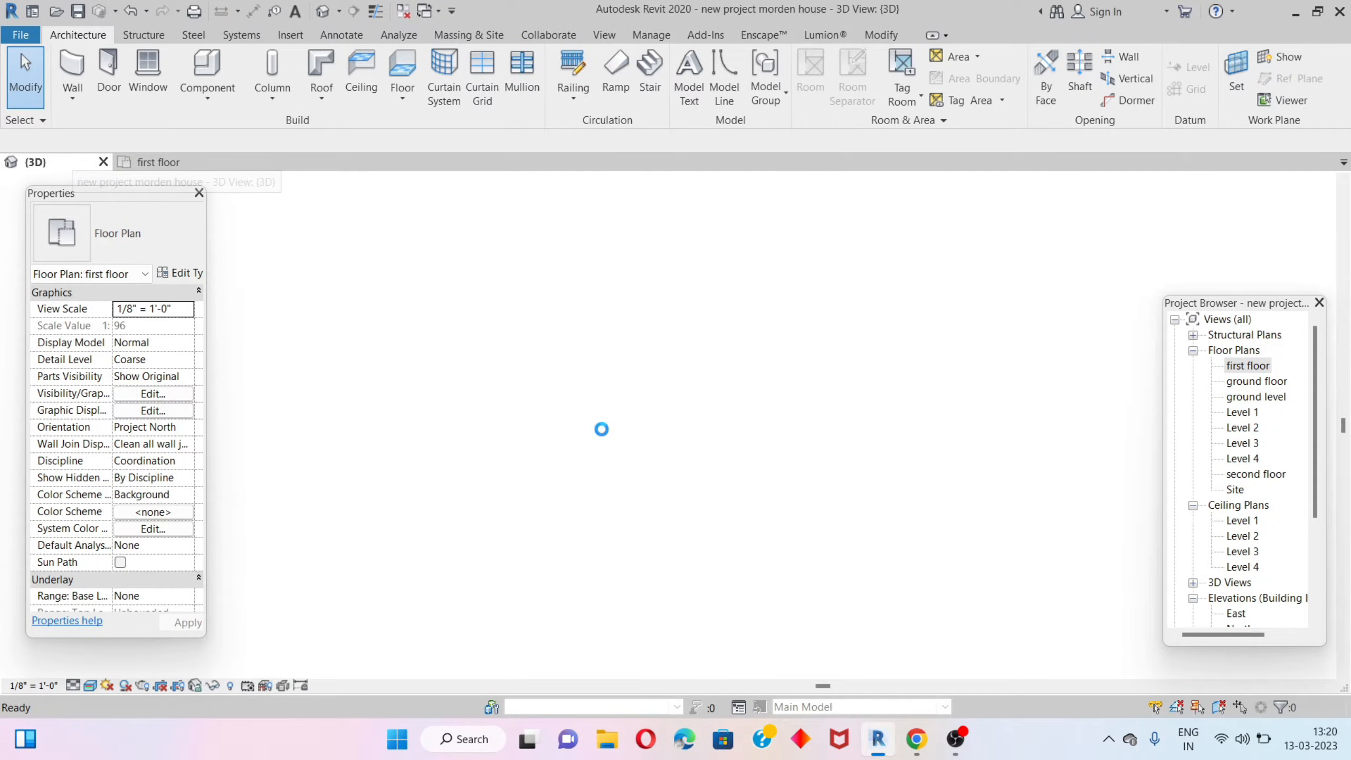
pyautogui.scroll(-1, 722, 435)
pyautogui.scroll(1, 721, 432)
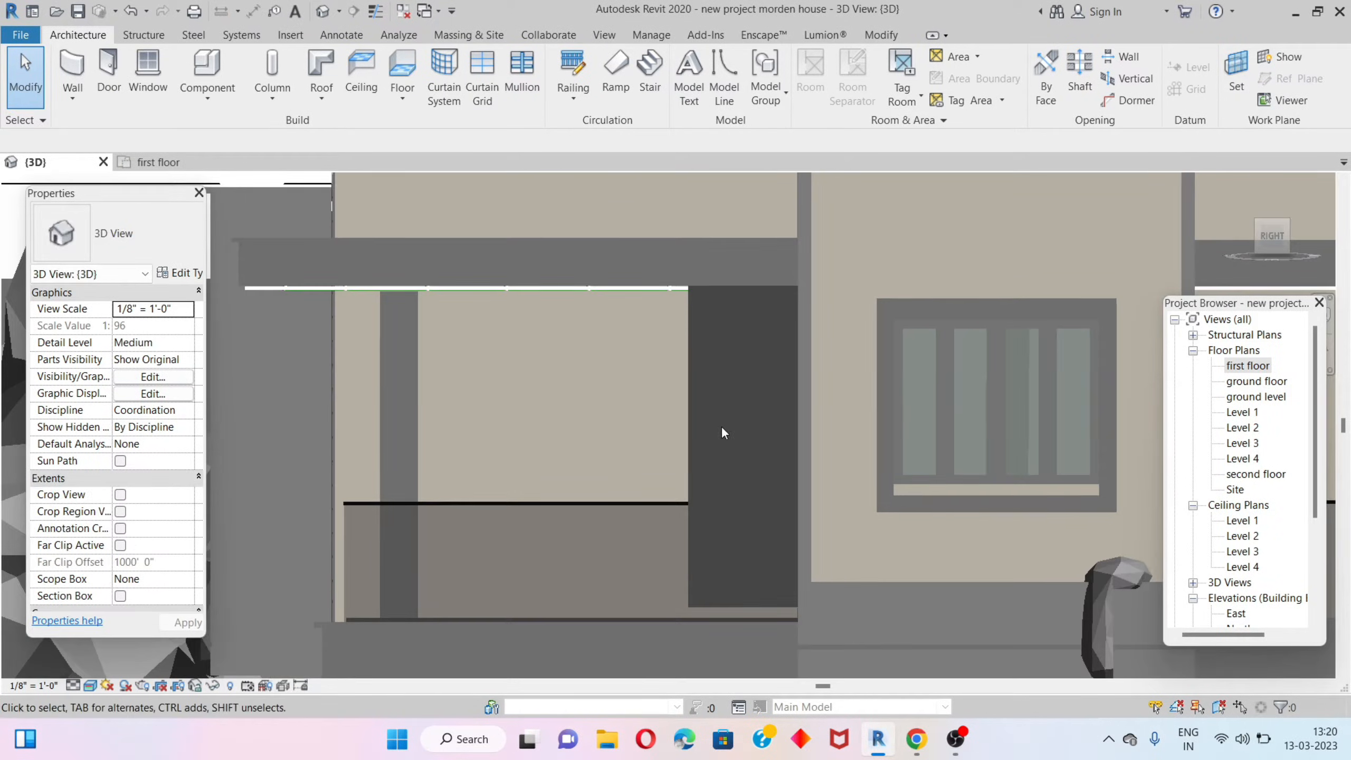
pyautogui.click(694, 415)
pyautogui.scroll(4, 729, 612)
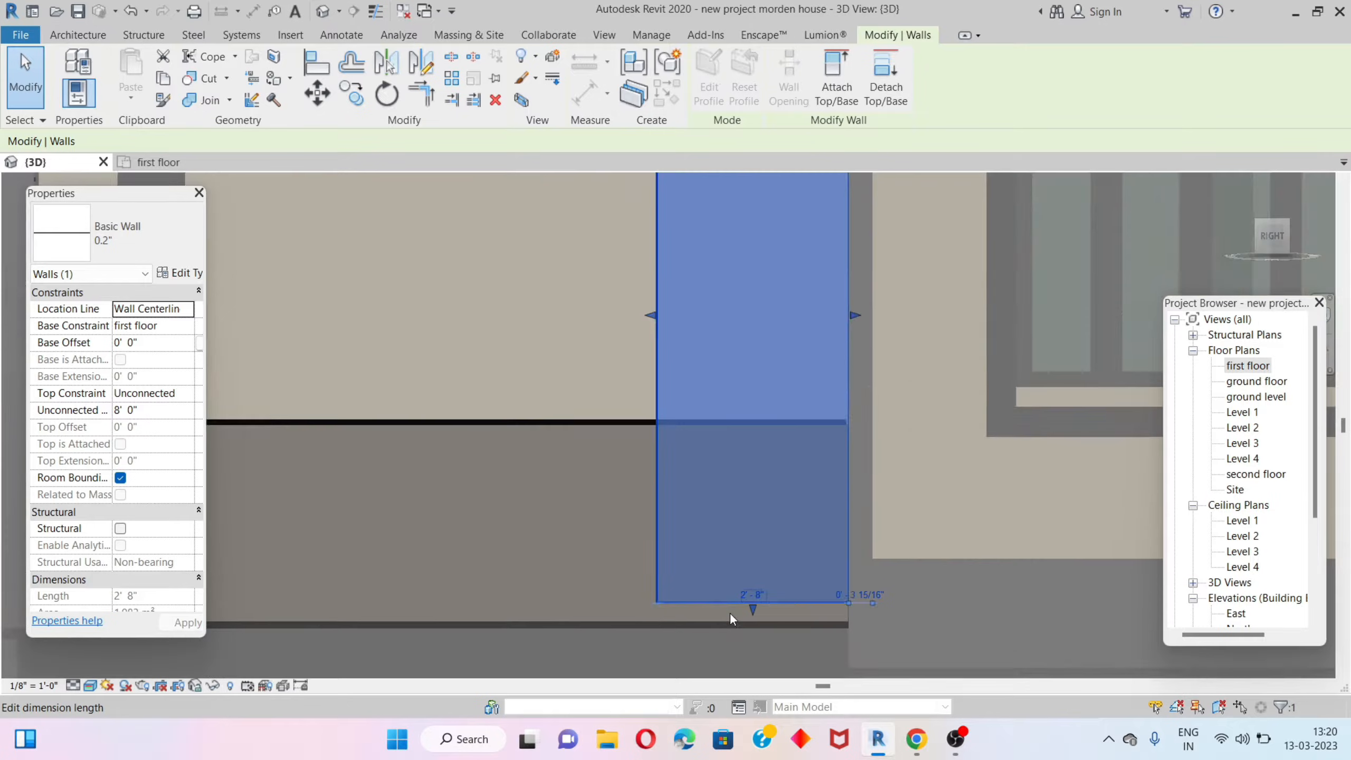
pyautogui.scroll(-2, 757, 608)
pyautogui.scroll(2, 756, 613)
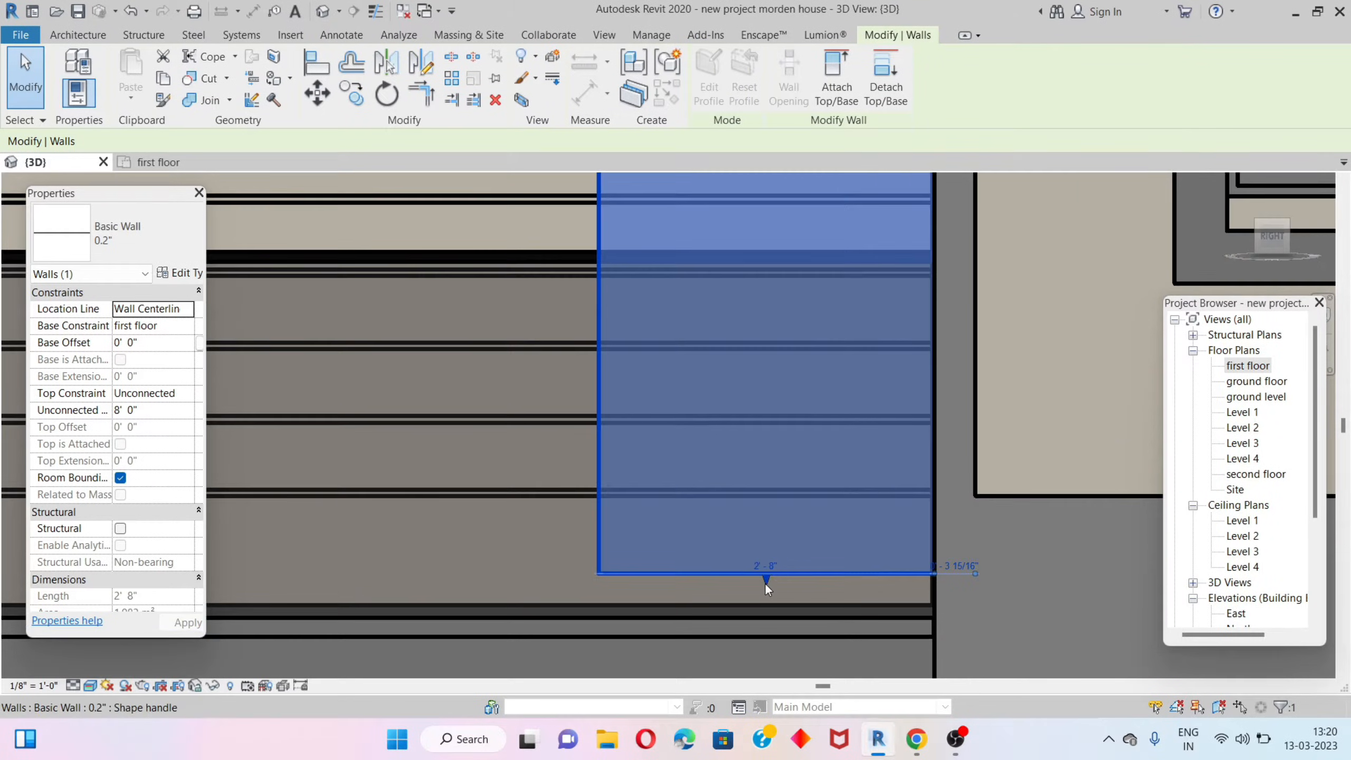
pyautogui.moveTo(764, 582); pyautogui.dragTo(770, 615)
pyautogui.scroll(-4, 770, 615)
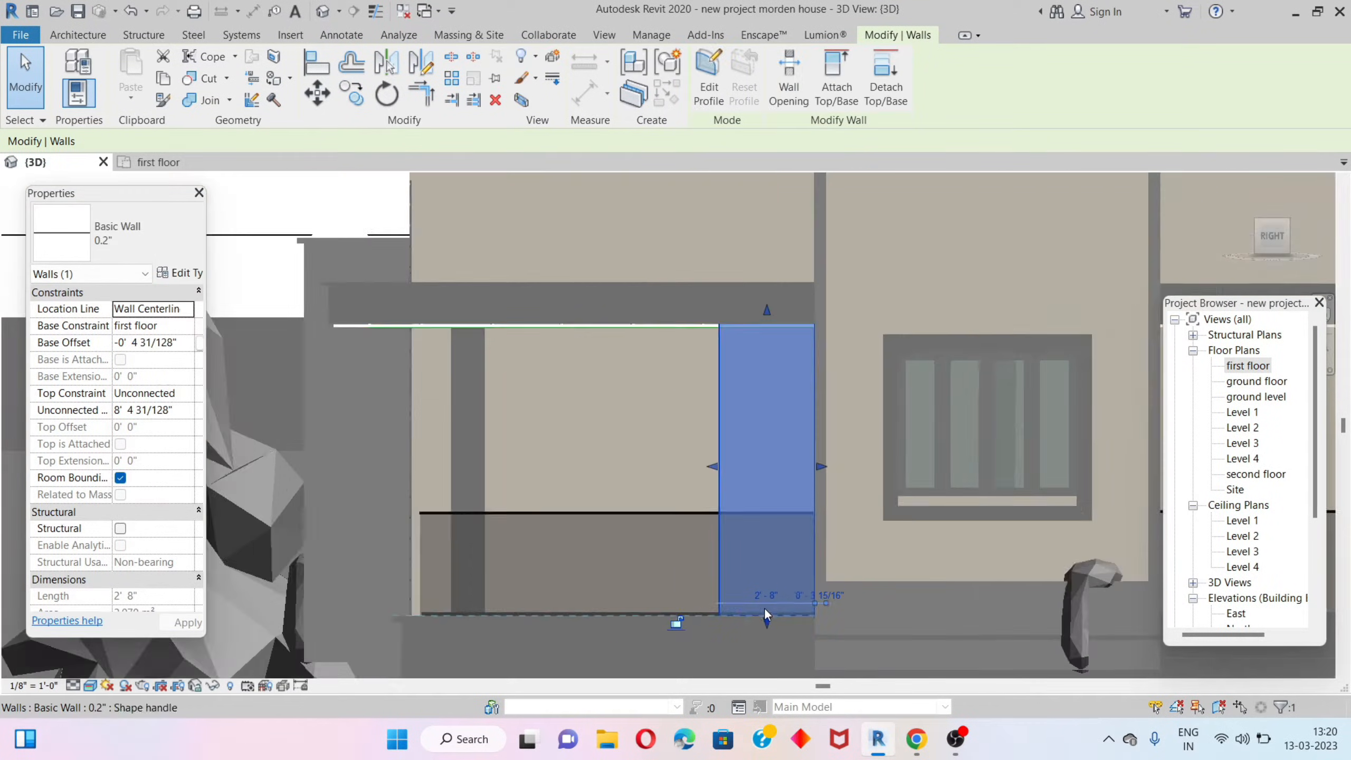
# Align the top of the 0.2" wall with the underside of the projecting slab, making it about 8' 2" high.
pyautogui.scroll(6, 762, 458)
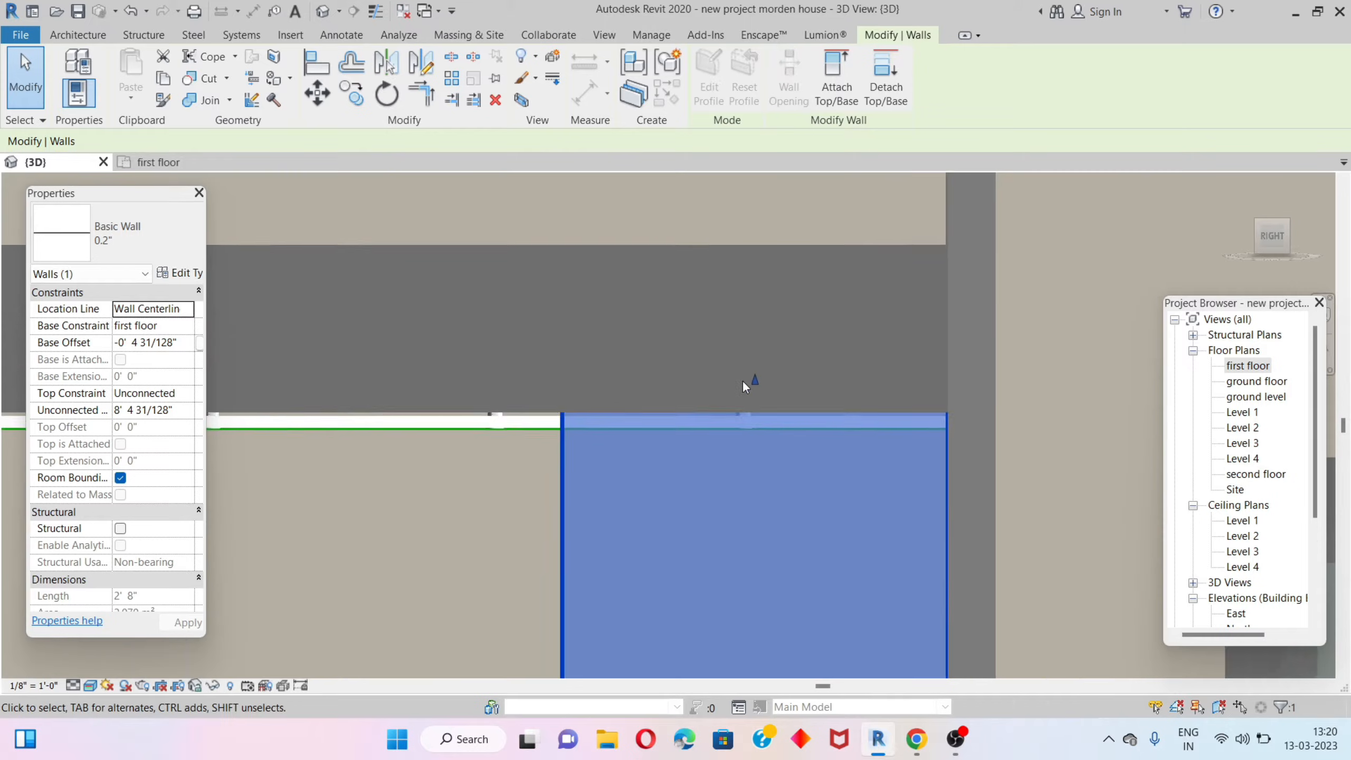
pyautogui.moveTo(748, 383); pyautogui.dragTo(766, 426)
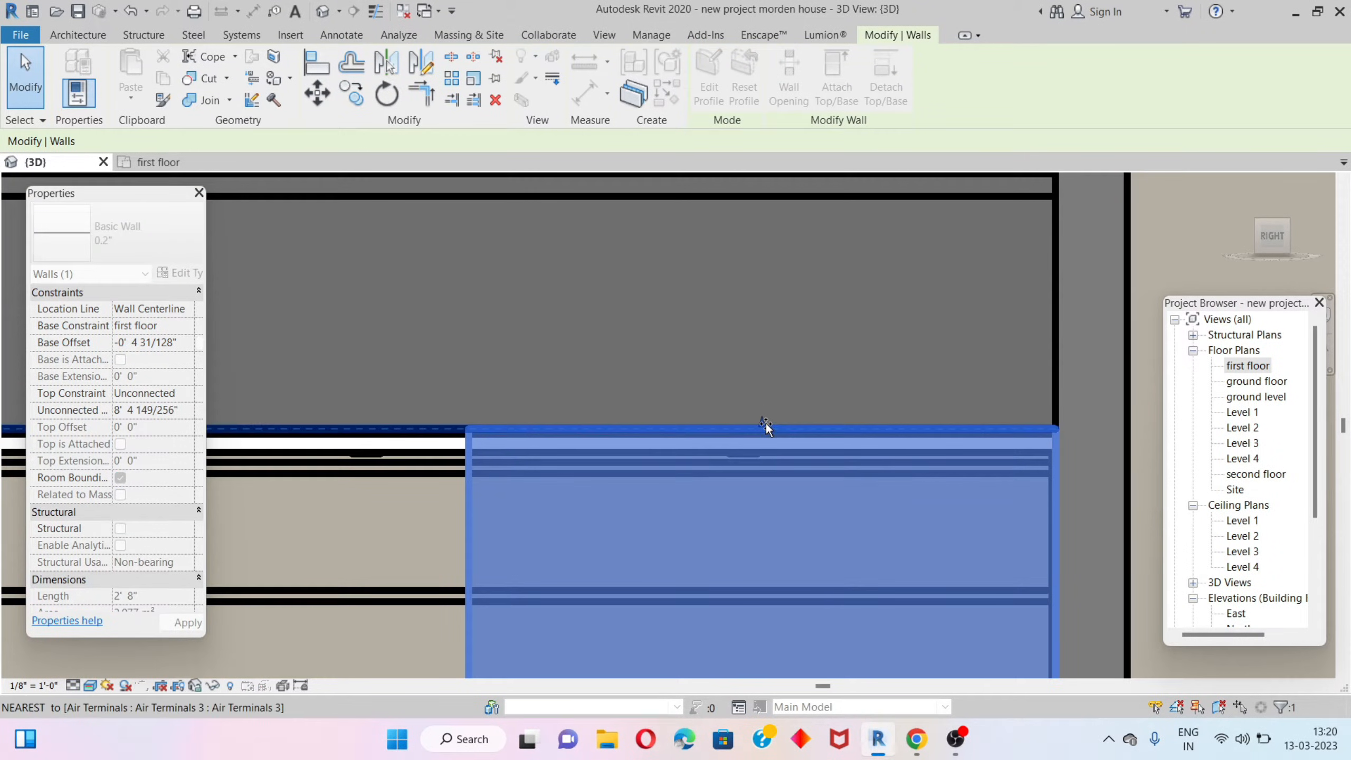
pyautogui.scroll(-3, 768, 428)
pyautogui.scroll(-4, 775, 437)
pyautogui.scroll(5, 770, 447)
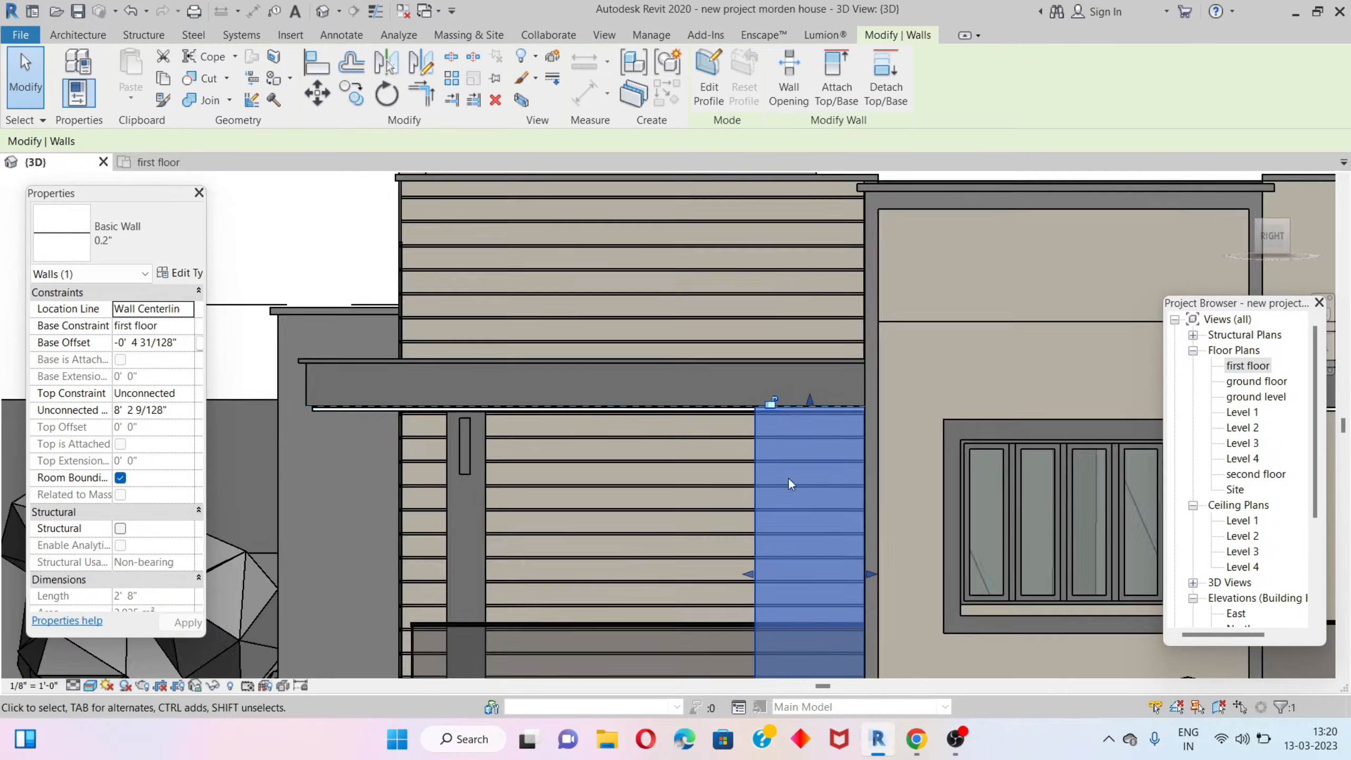
pyautogui.press('Escape')
pyautogui.scroll(-5, 772, 457)
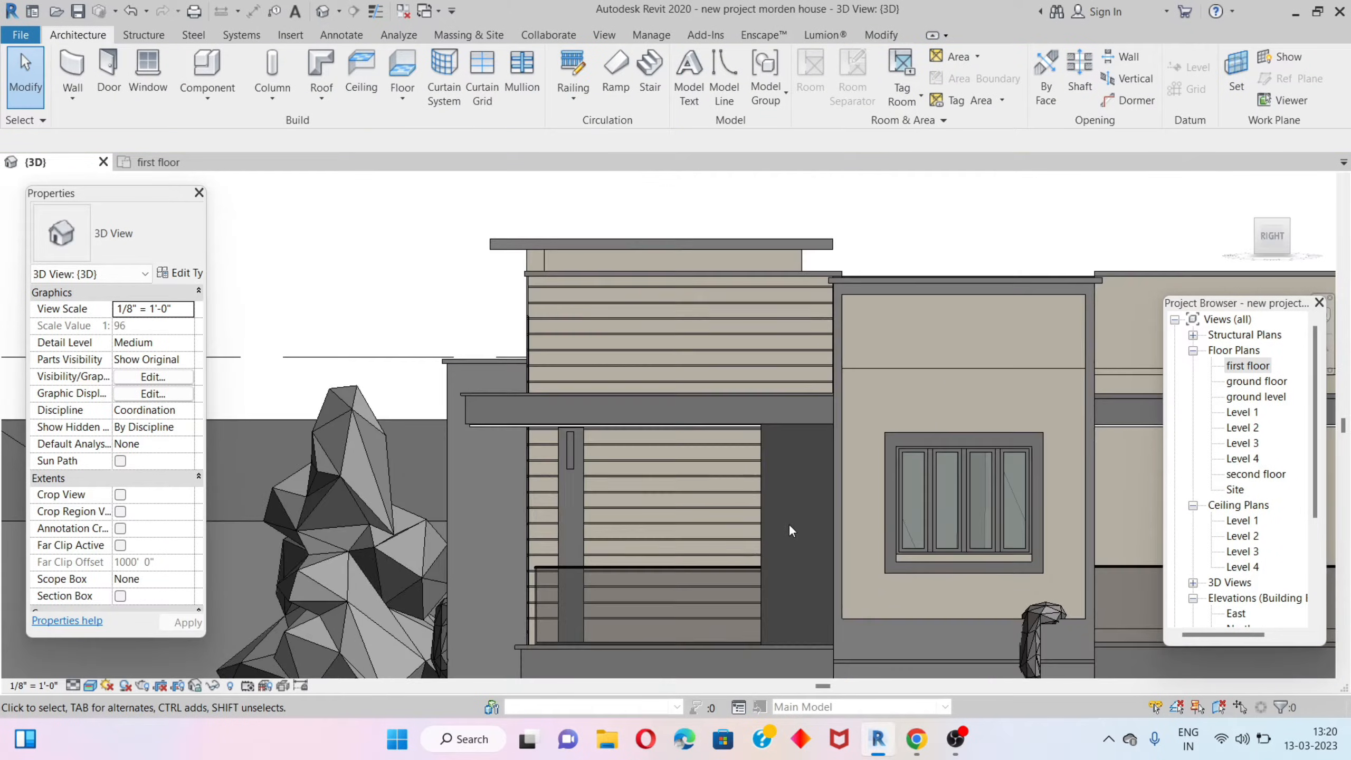
pyautogui.scroll(6, 765, 511)
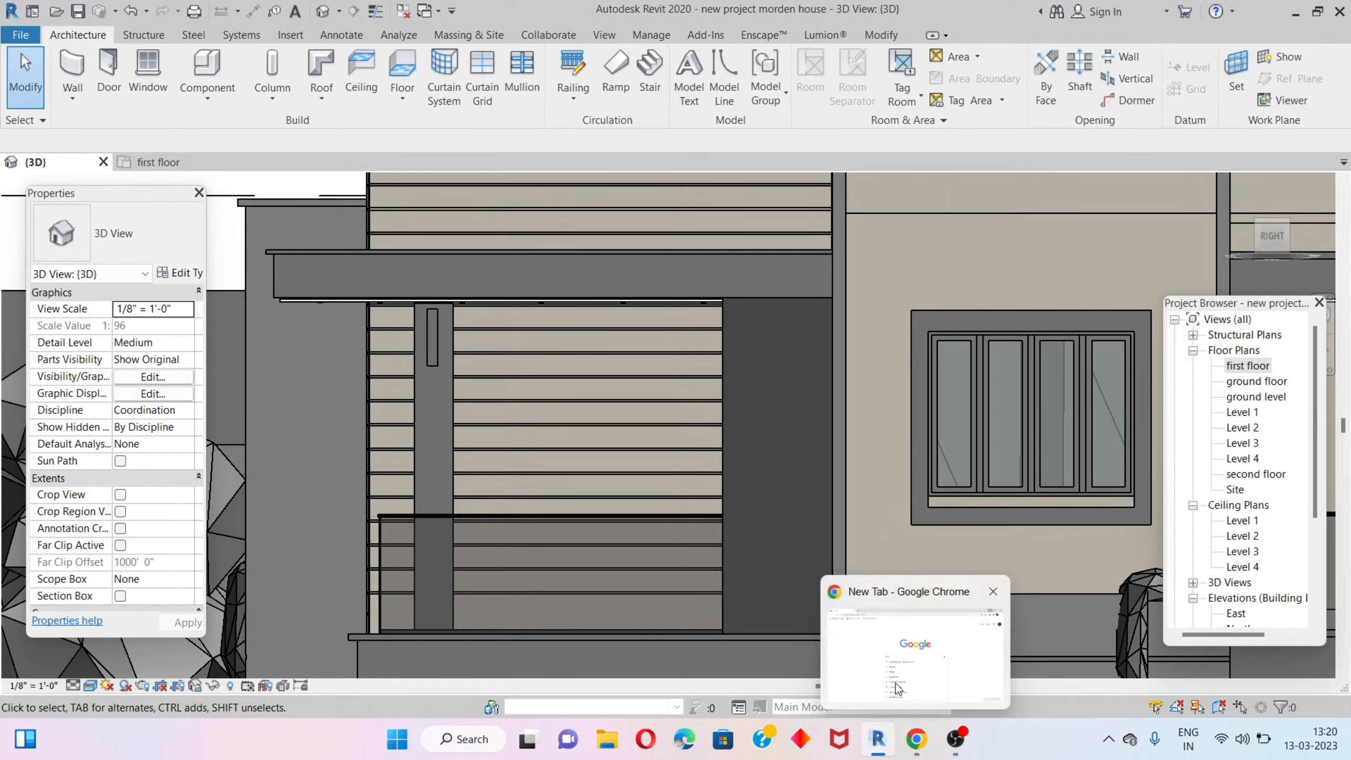
# Switch to Chrome and search Google Images for "seamles cnc jali" patterns.
pyautogui.click(916, 739)
pyautogui.click(705, 383)
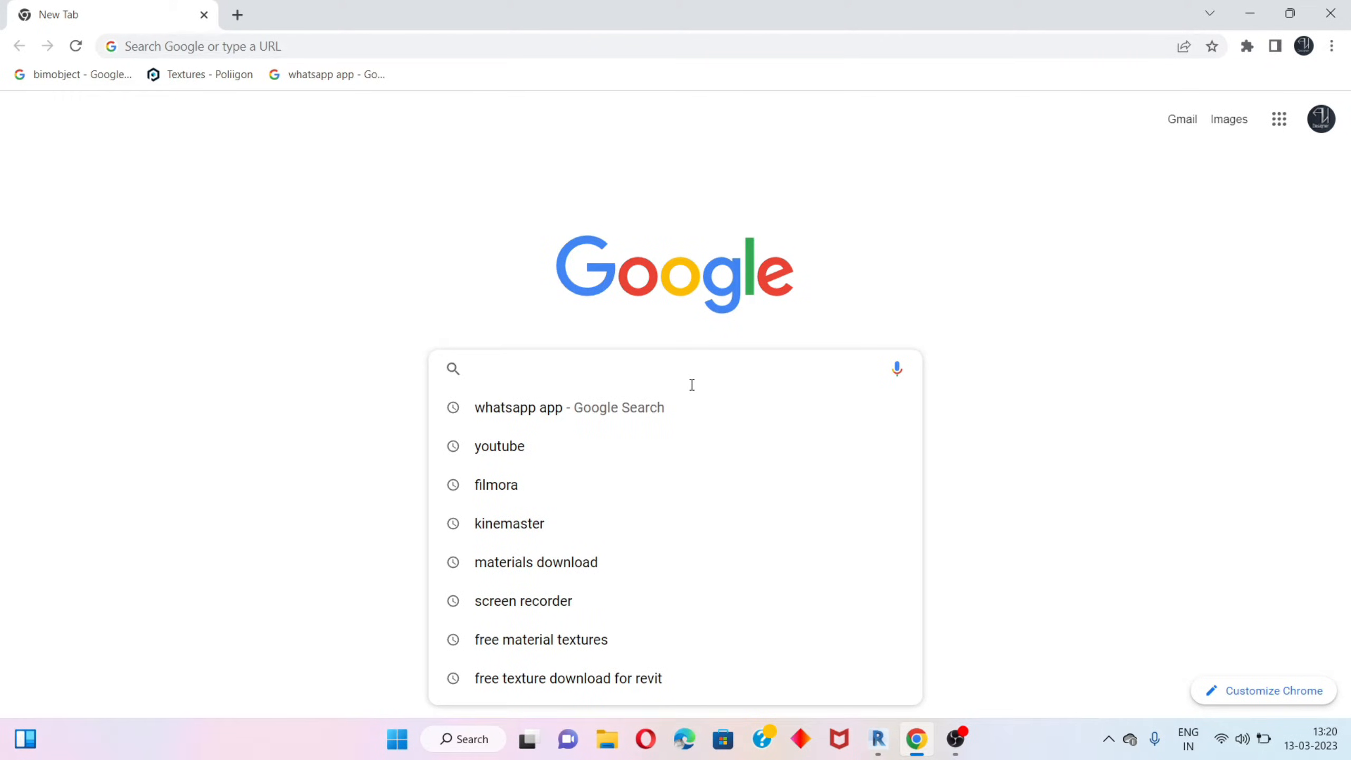
pyautogui.write('seamles cnc jali')
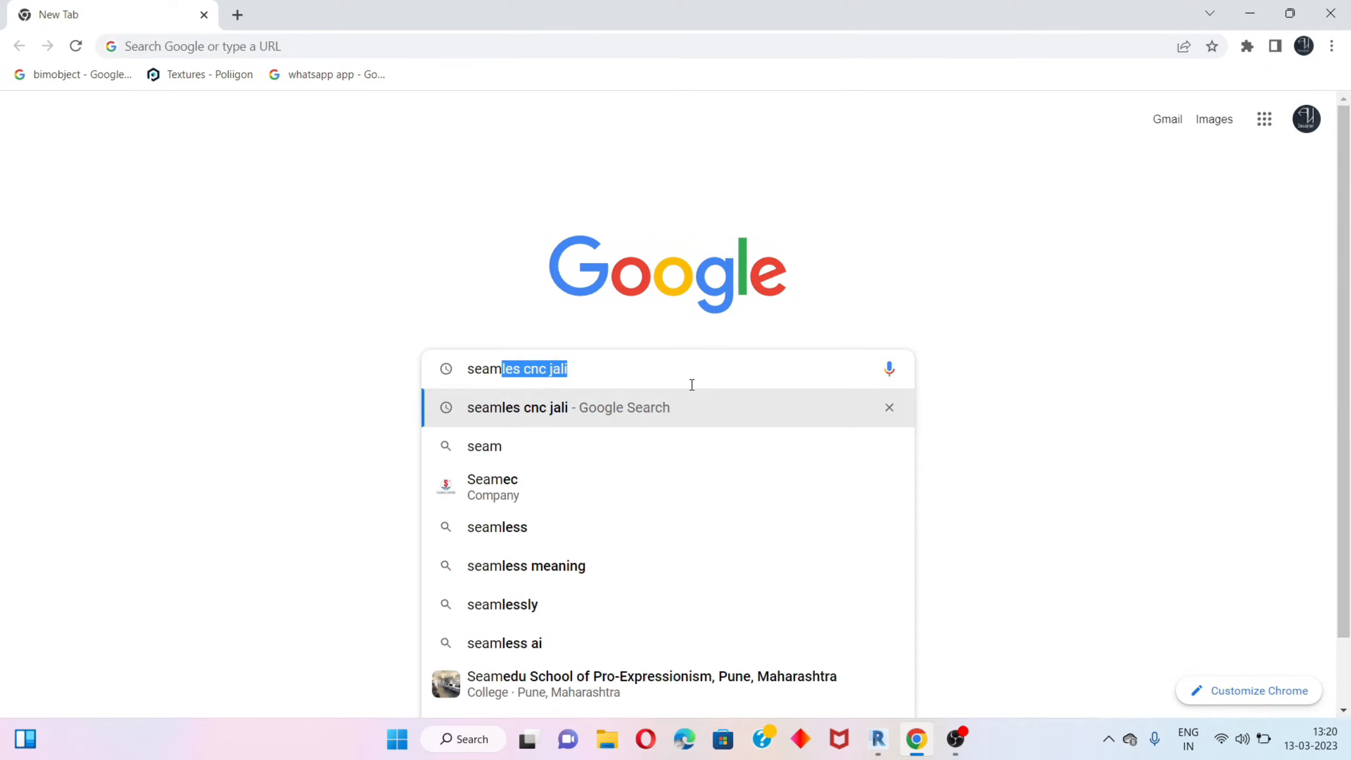
pyautogui.click(524, 424)
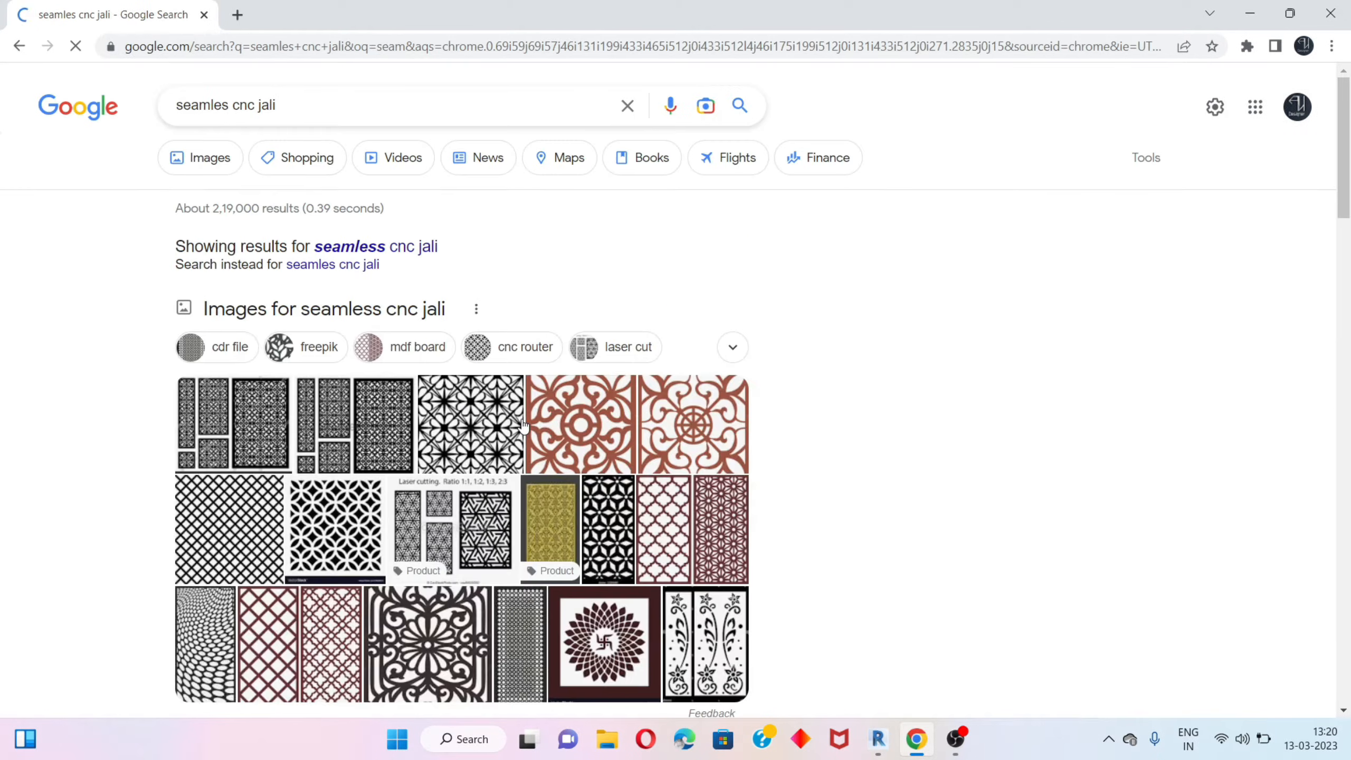
pyautogui.click(208, 159)
pyautogui.scroll(-5, 458, 370)
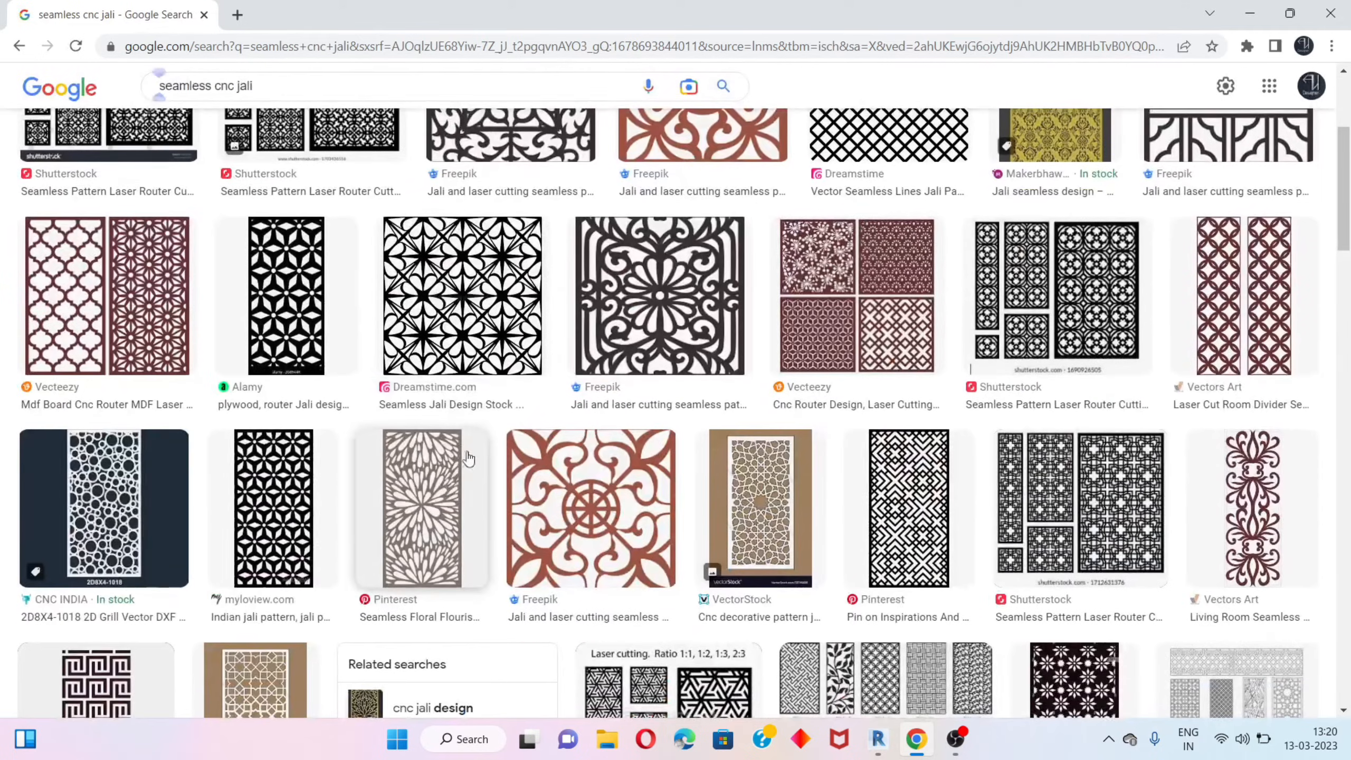
# Open the preview of the black-and-white Dreamstime "Seamless Jali Design" image and look through its related patterns.
pyautogui.click(456, 369)
pyautogui.scroll(-10, 971, 437)
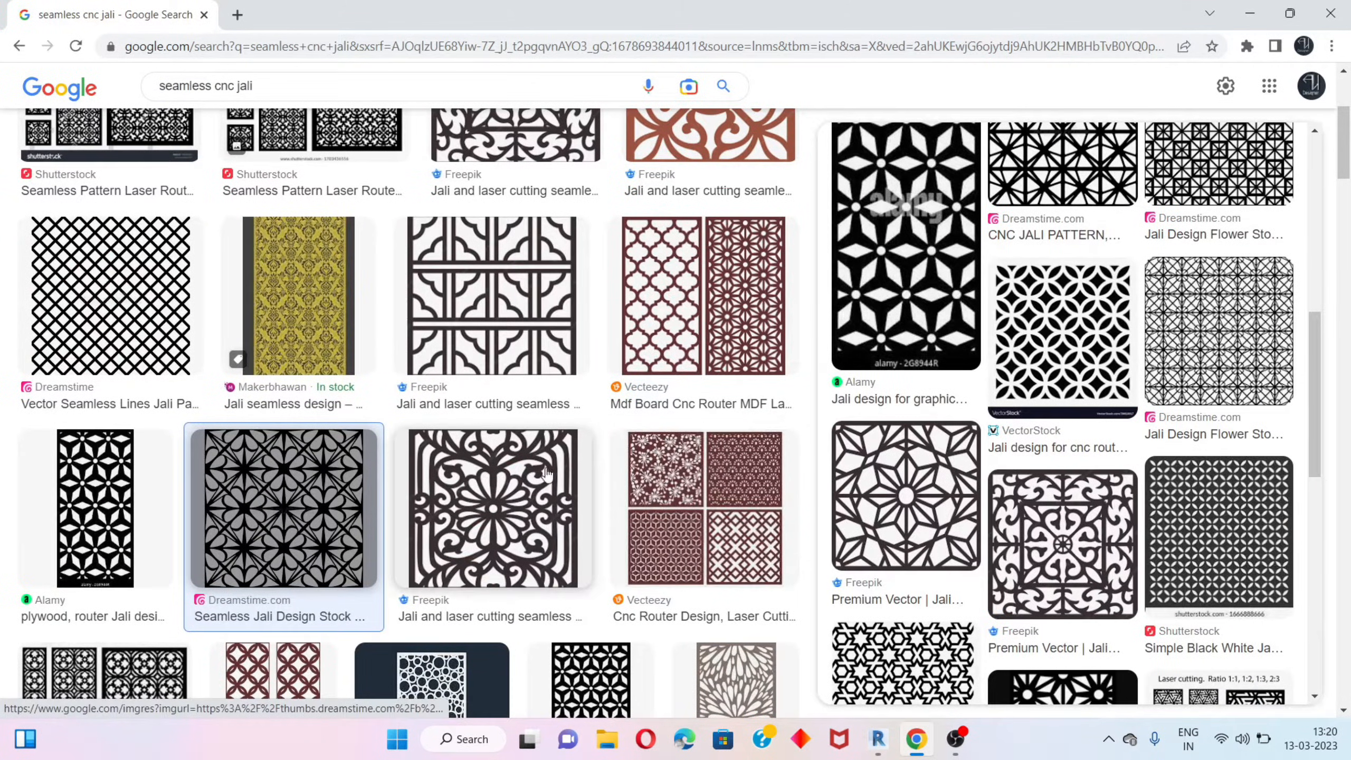
pyautogui.scroll(10, 1085, 352)
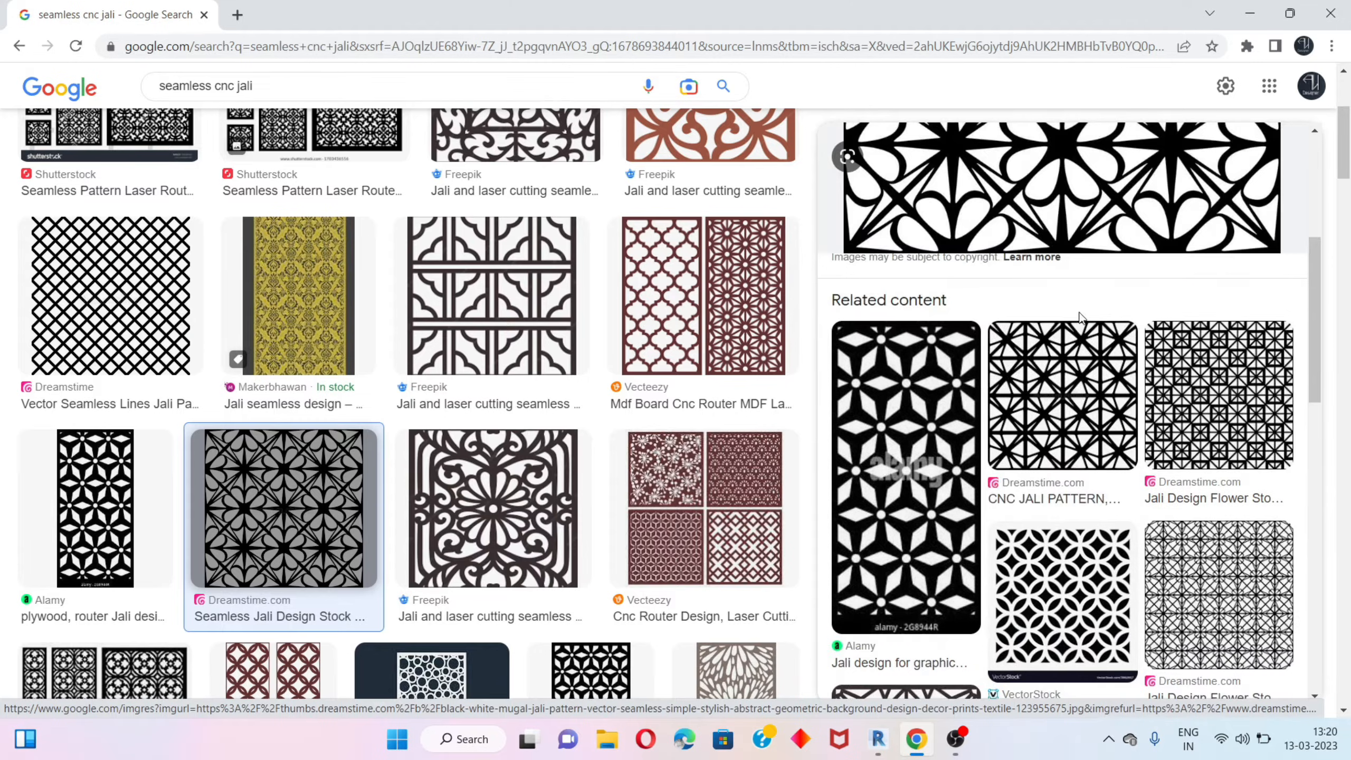
pyautogui.scroll(3, 1074, 351)
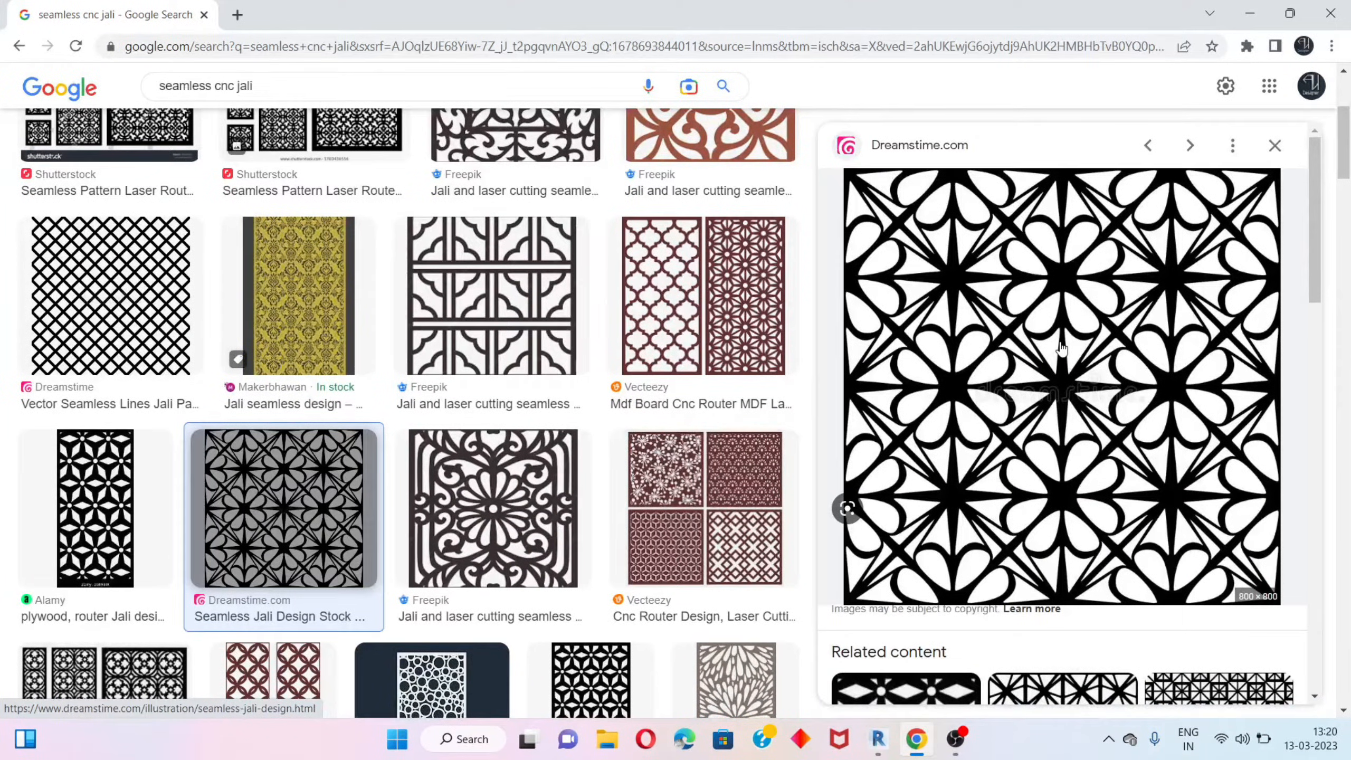
# Save the previewed jali pattern image to the Downloads folder as a JPEG named "cnc j00".
pyautogui.rightClick(1035, 350)
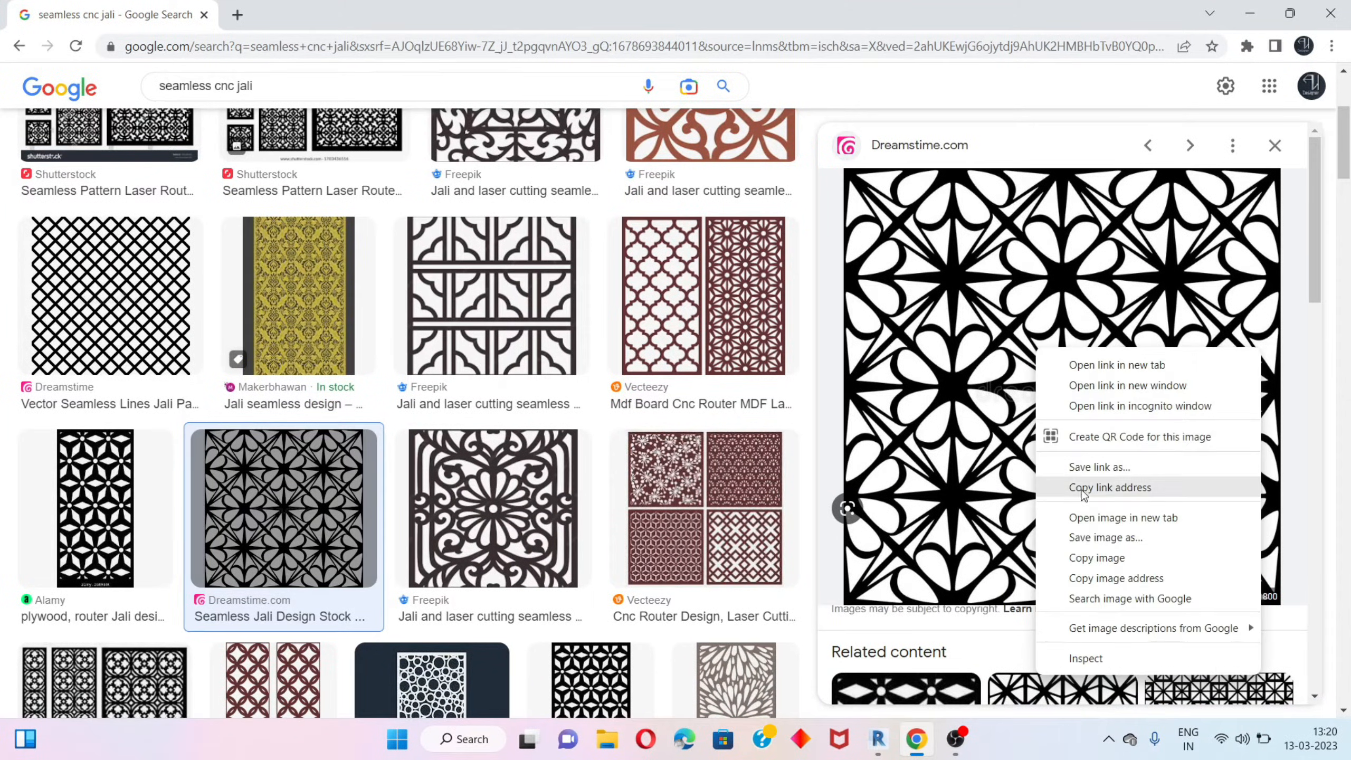
pyautogui.click(1090, 556)
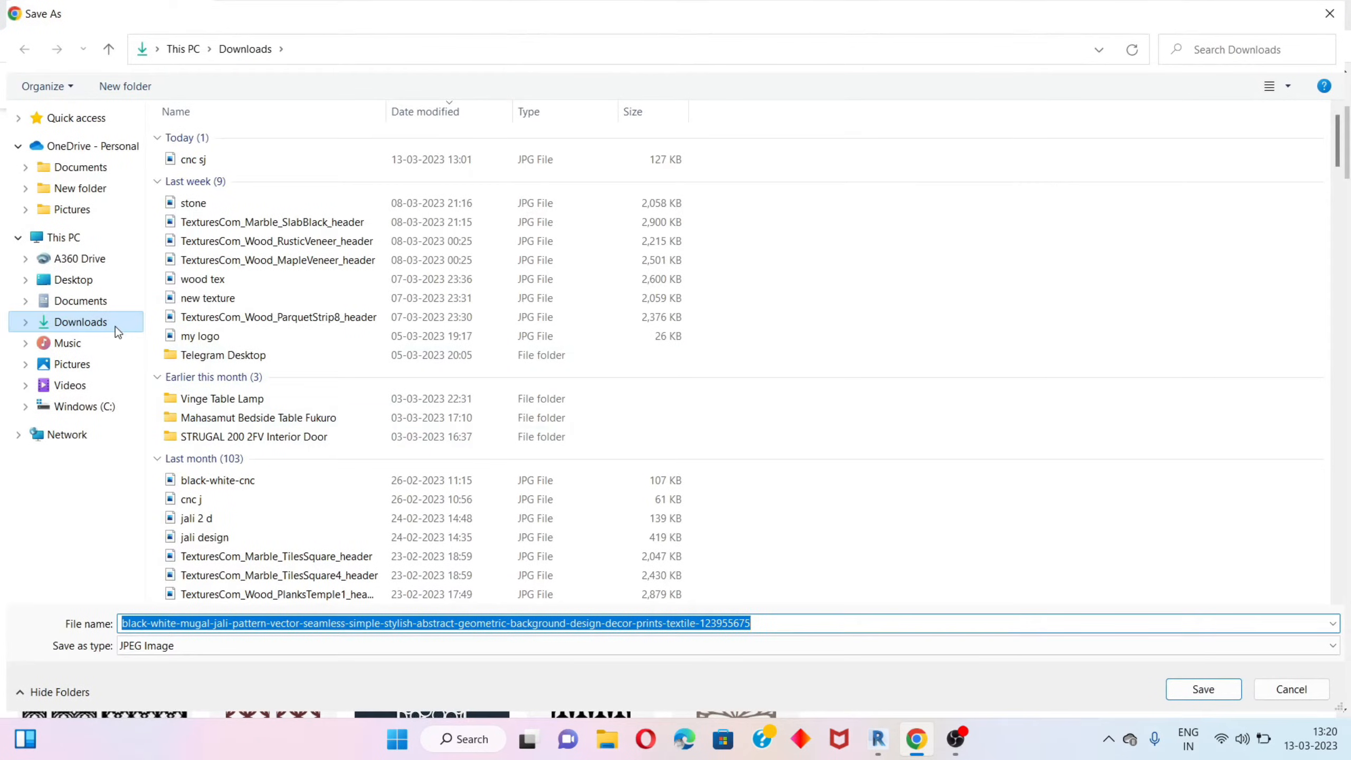
pyautogui.click(775, 617)
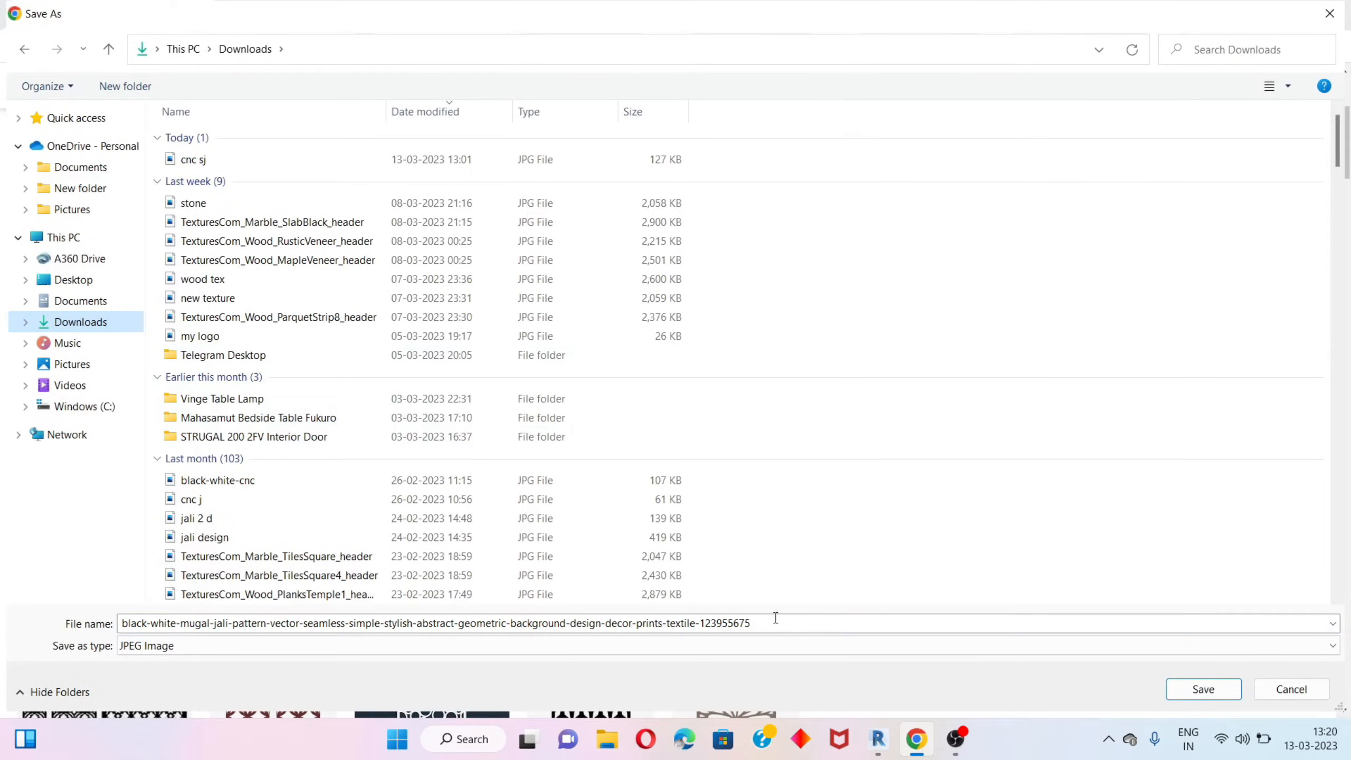
pyautogui.doubleClick(762, 626)
pyautogui.press('BackSpace')
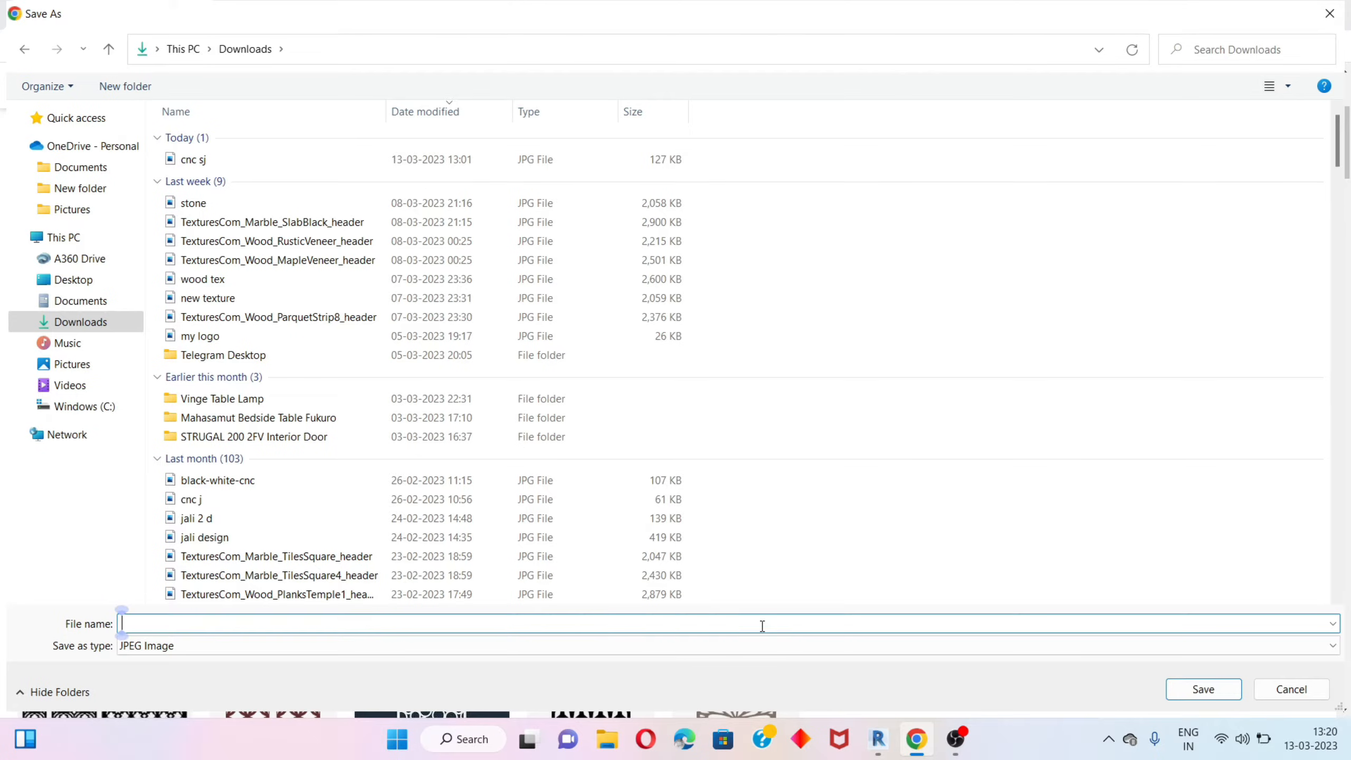
pyautogui.write('cnc ')
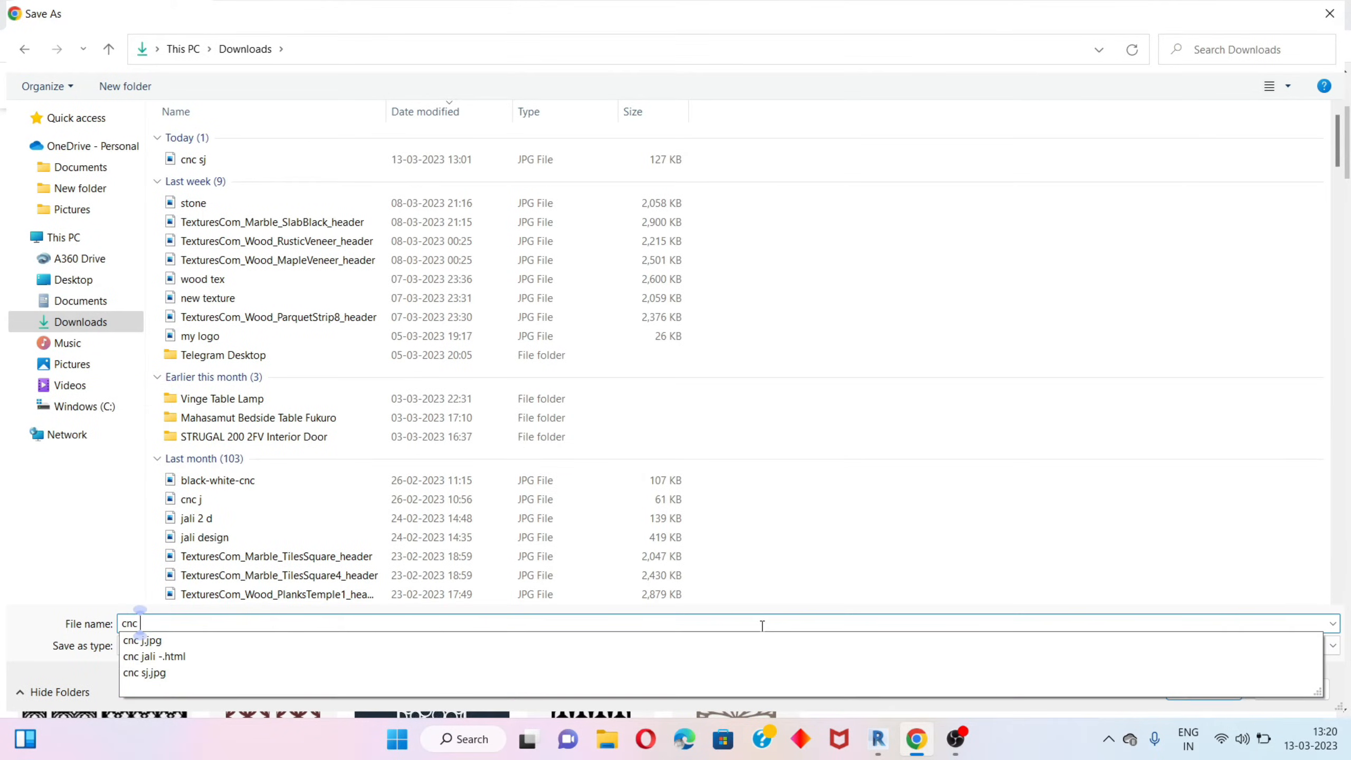
pyautogui.write('j00')
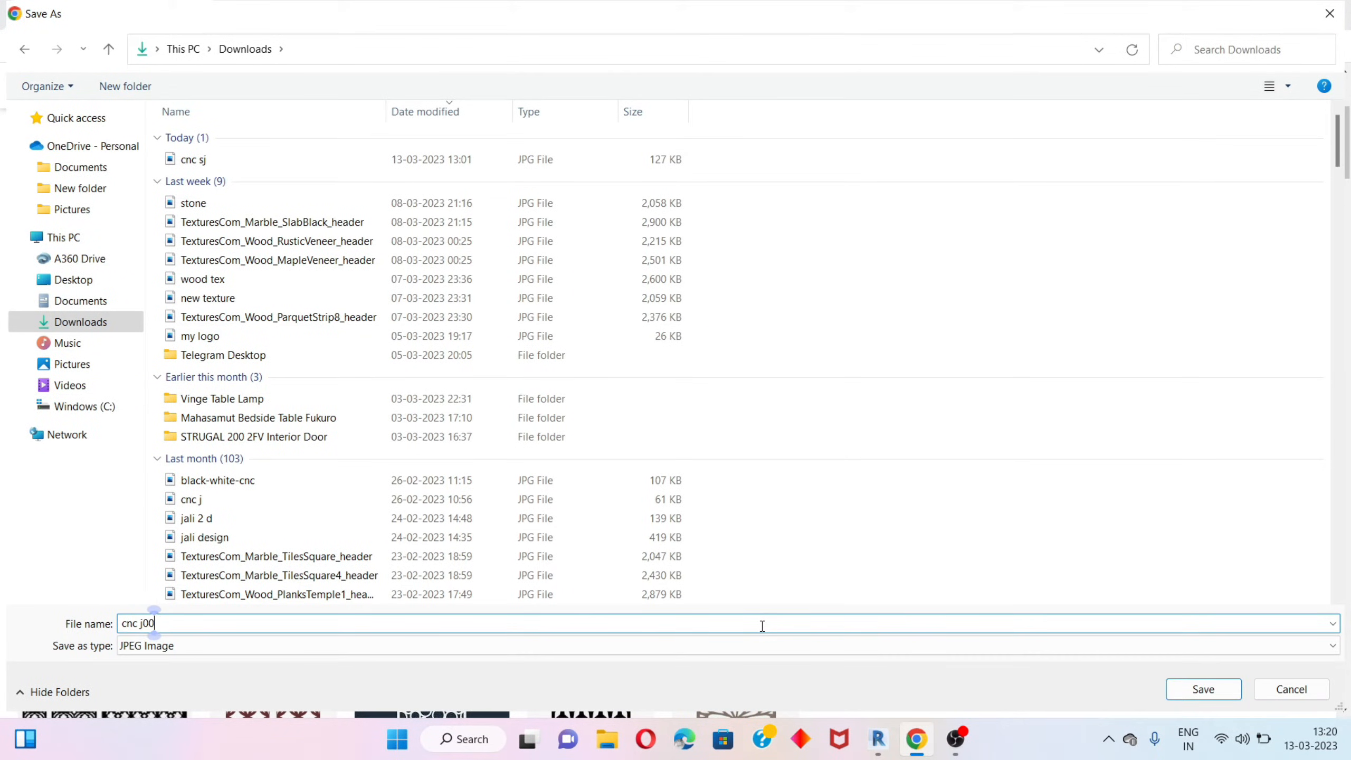
pyautogui.click(1203, 689)
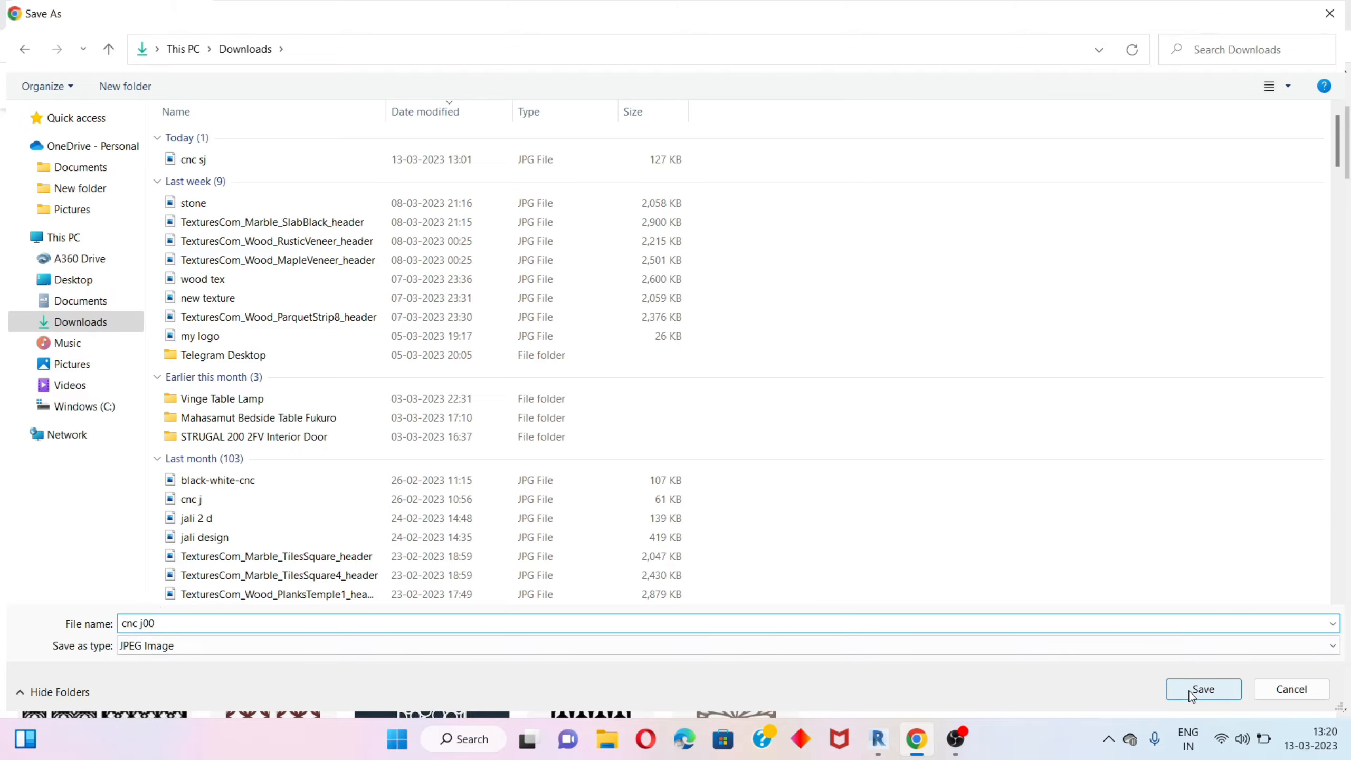
# Switch back to Revit and create a new material in the project's Material Browser.
pyautogui.click(876, 743)
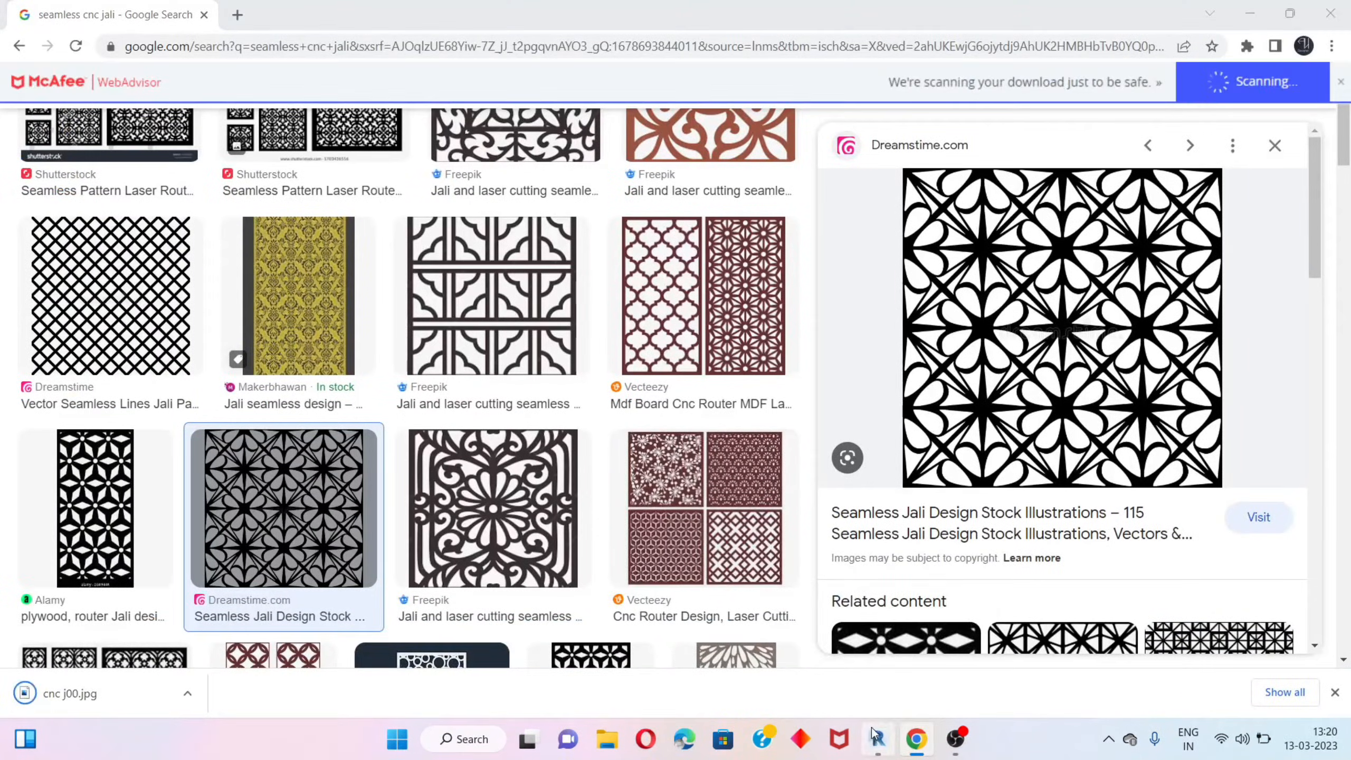
pyautogui.click(880, 682)
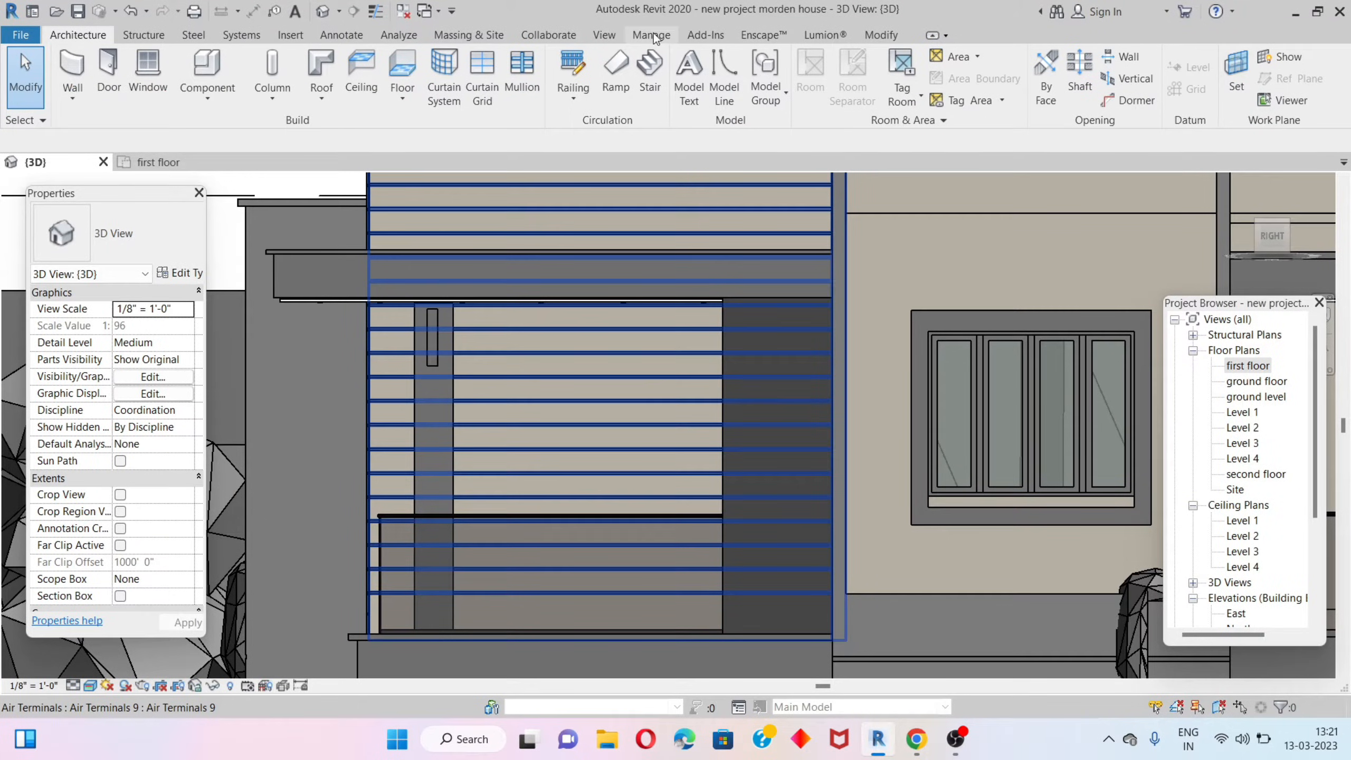
pyautogui.scroll(-4, 774, 315)
pyautogui.scroll(-4, 836, 291)
pyautogui.scroll(7, 837, 292)
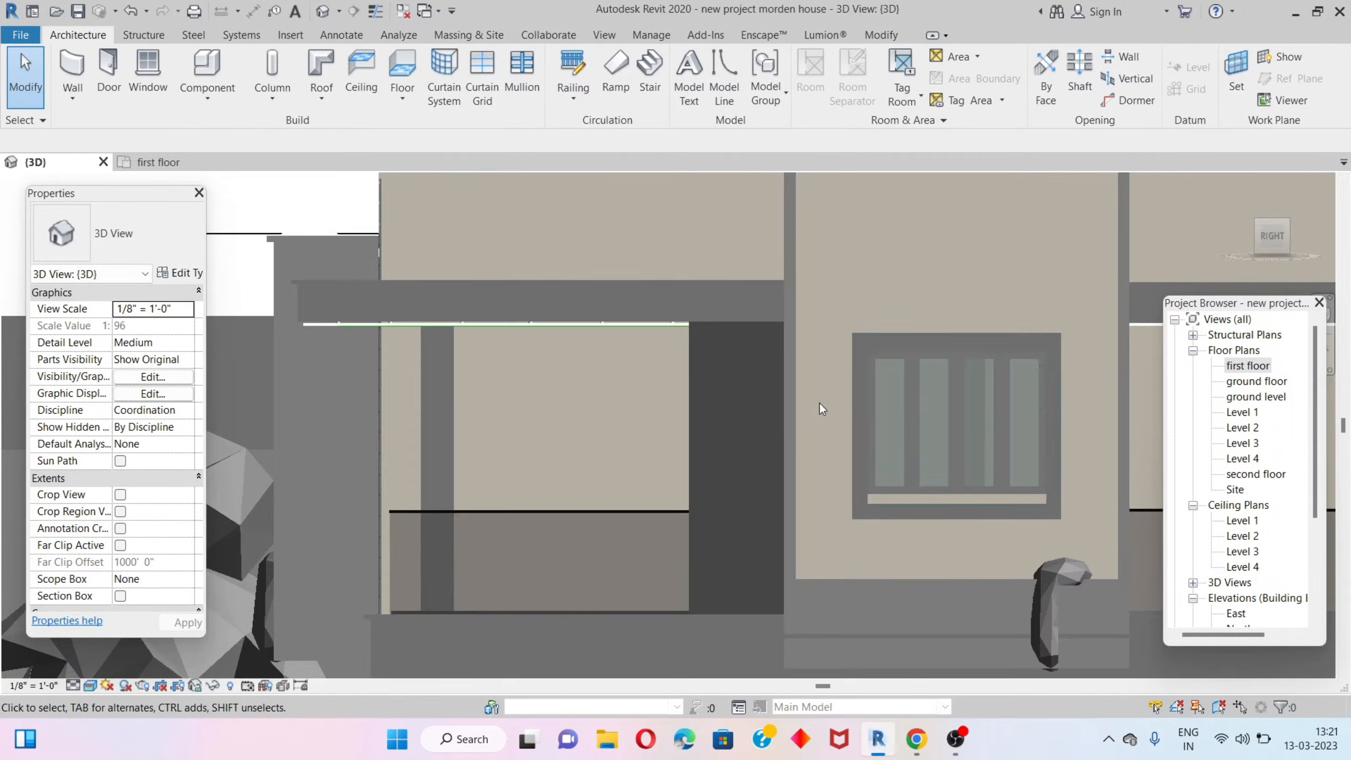
pyautogui.click(656, 38)
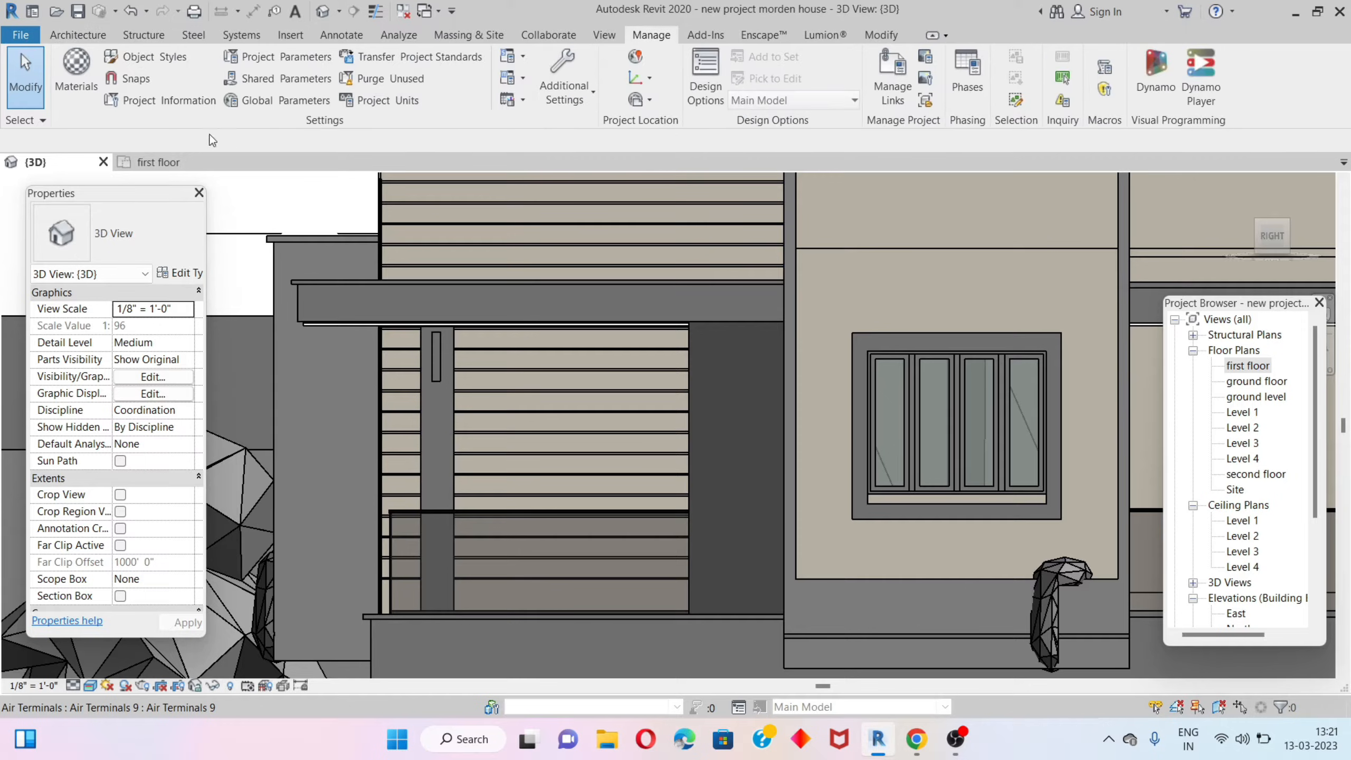
pyautogui.click(75, 85)
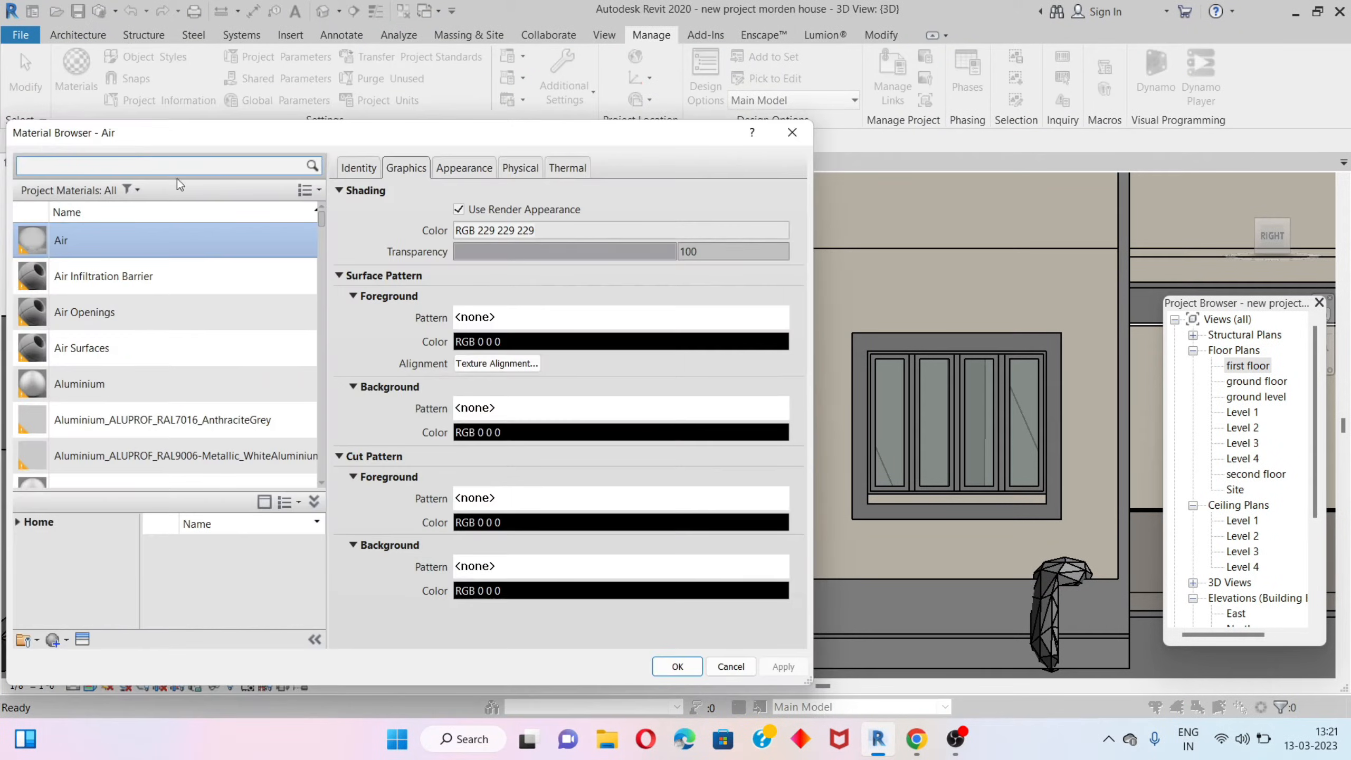
pyautogui.click(69, 642)
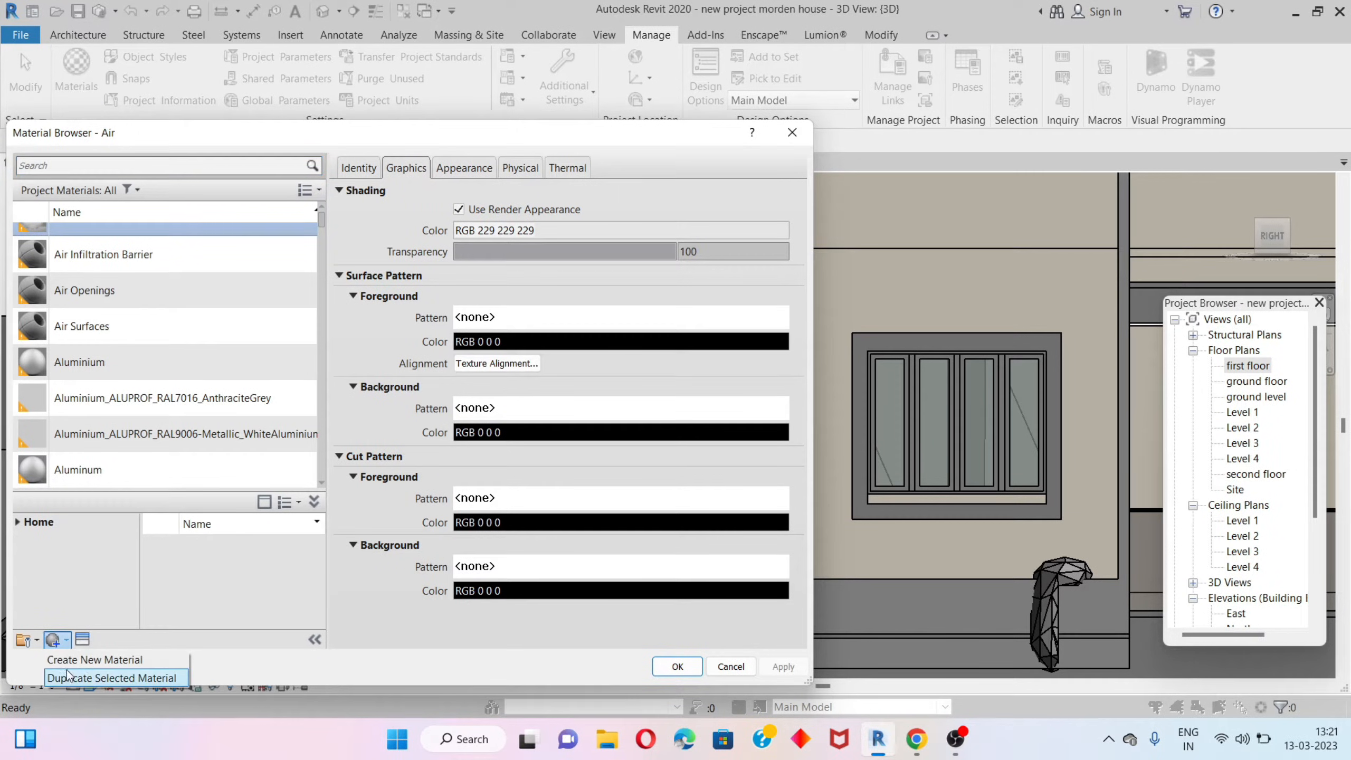
pyautogui.click(91, 659)
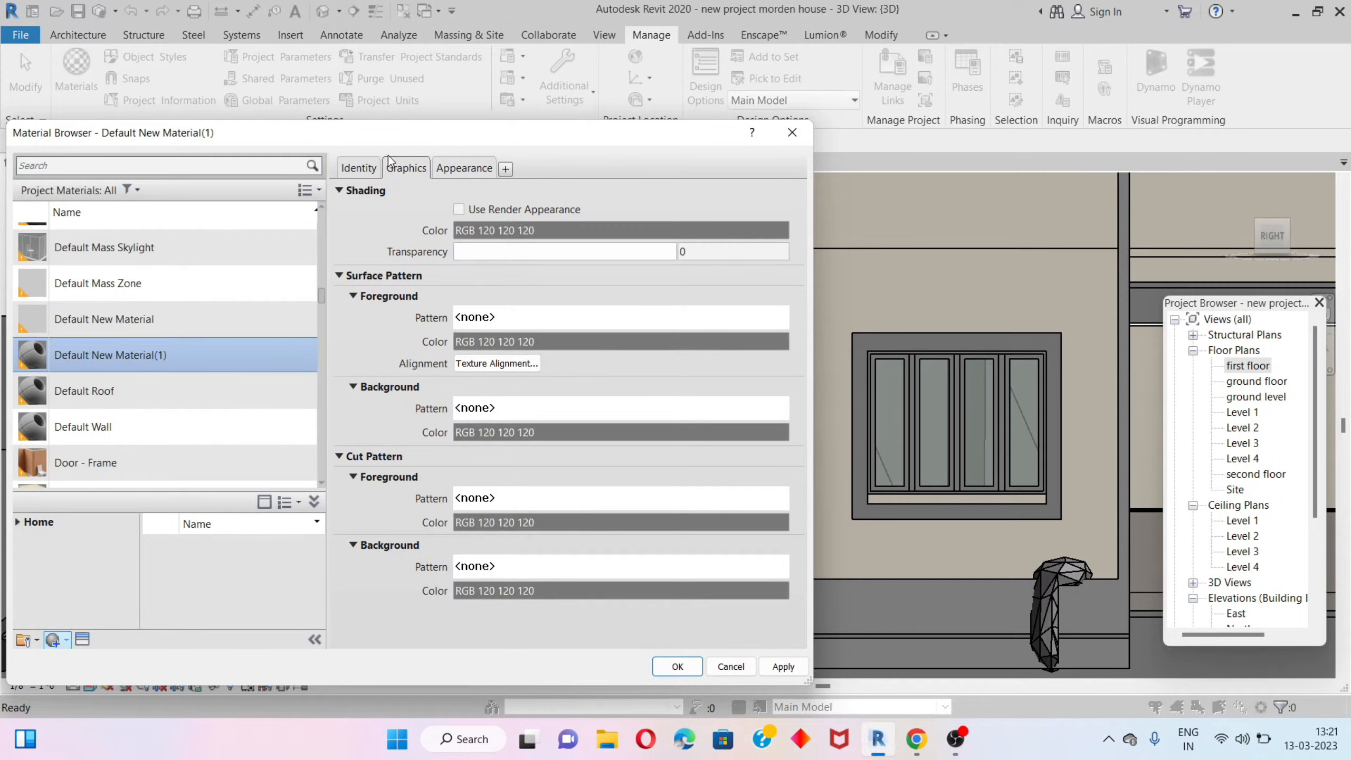
# Rename the new material as "cnc 00".
pyautogui.click(360, 169)
pyautogui.tripleClick(575, 193)
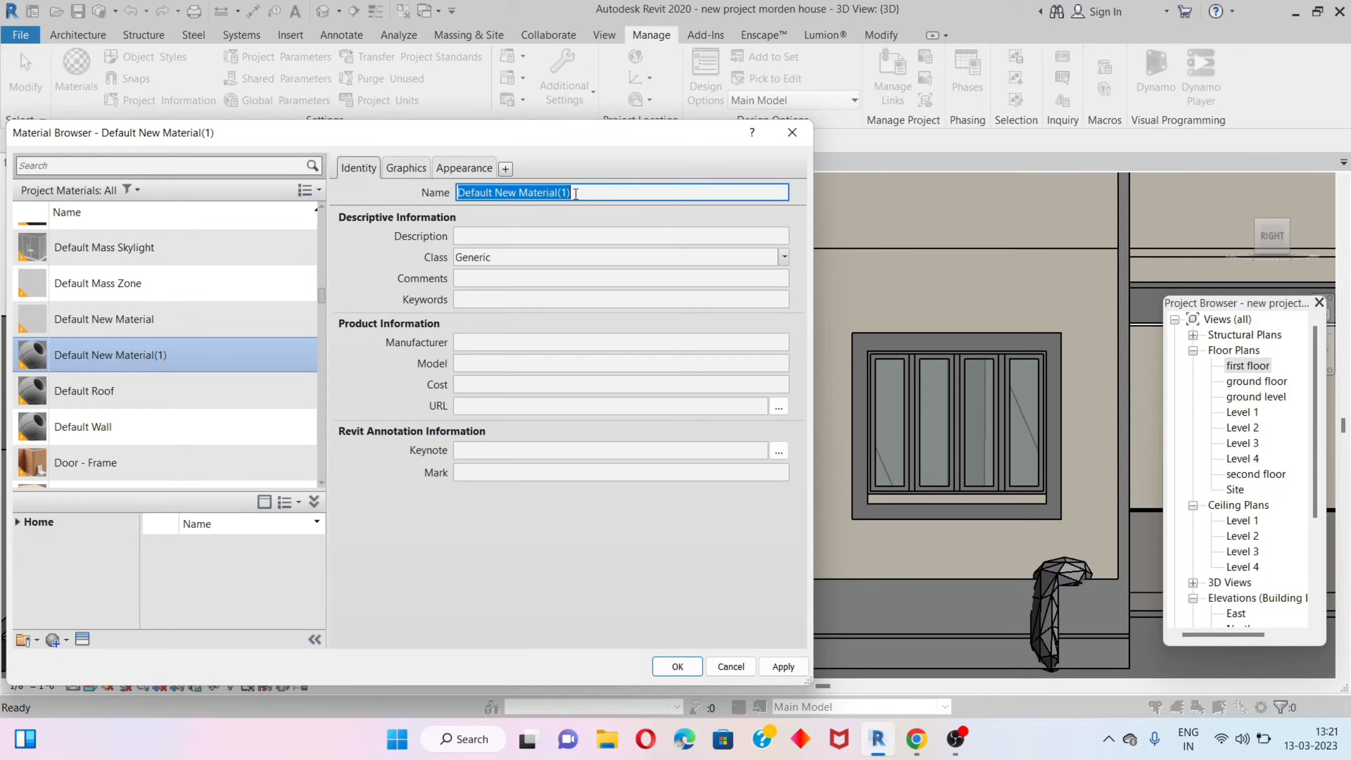
pyautogui.press('BackSpace')
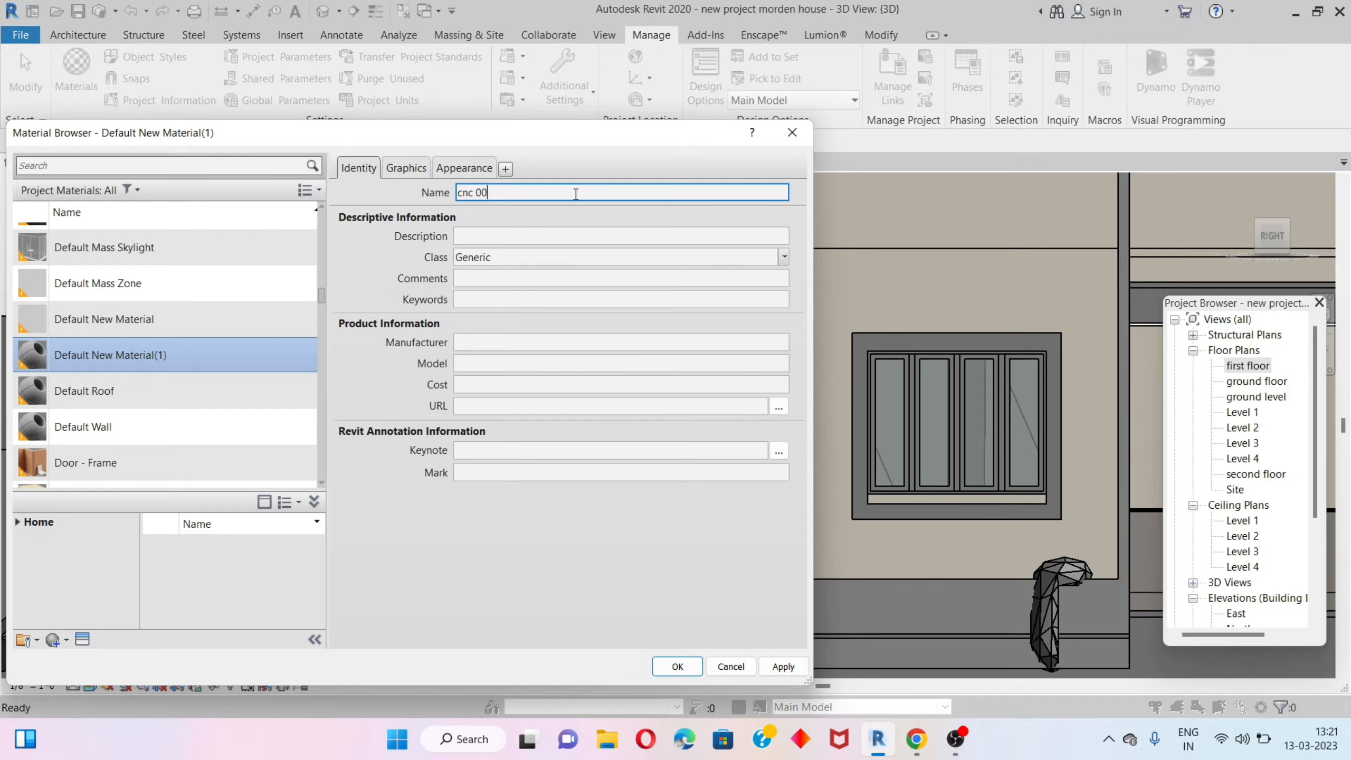
# Enable Cutouts in the cnc 00 material's appearance, using the "cnc j00" image from Downloads.
pyautogui.click(483, 170)
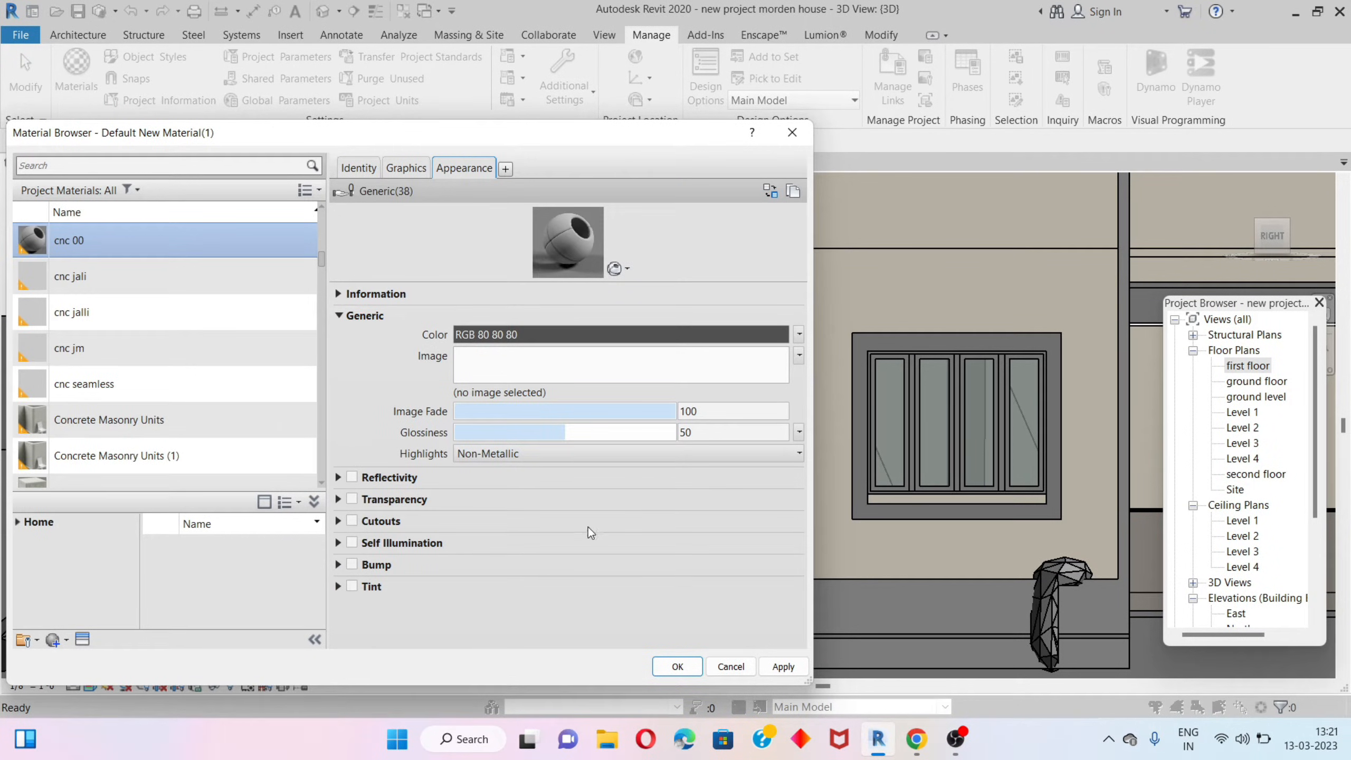
pyautogui.click(353, 521)
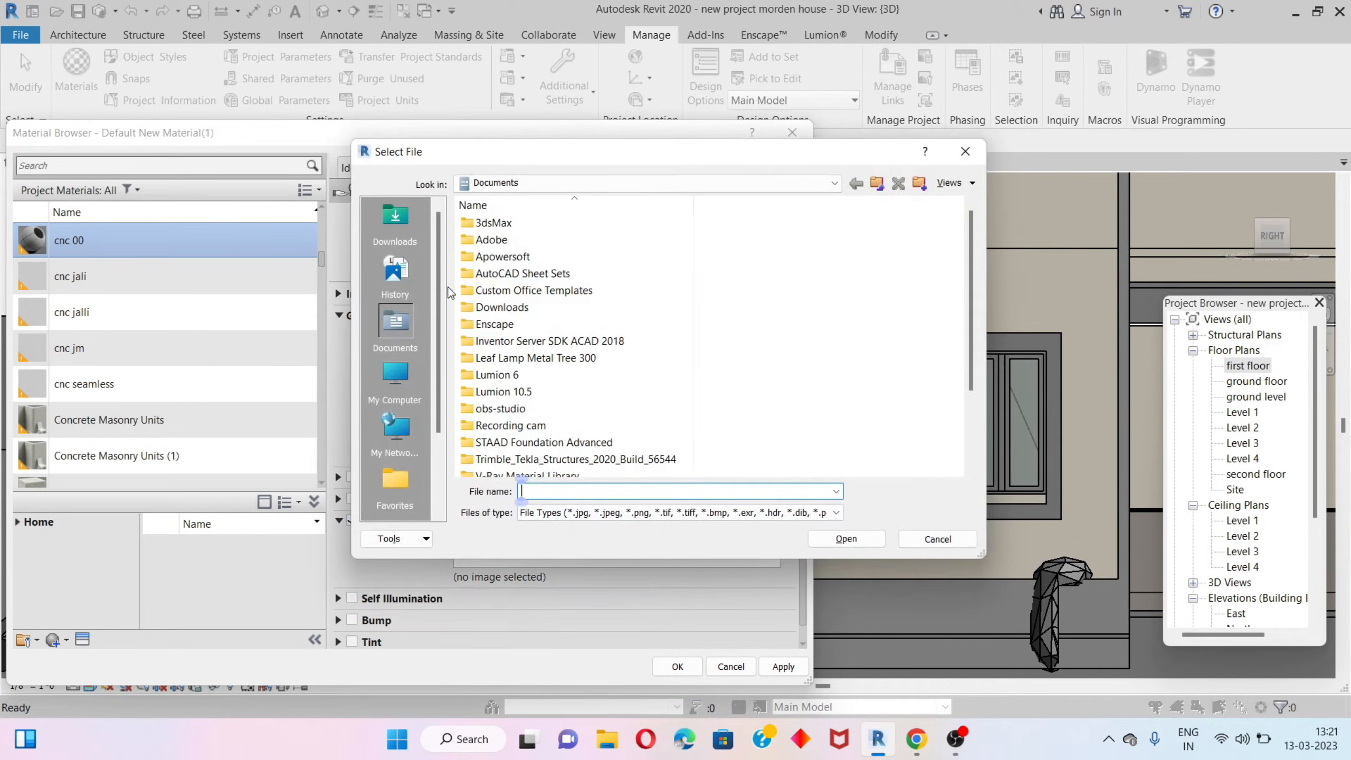
pyautogui.click(394, 223)
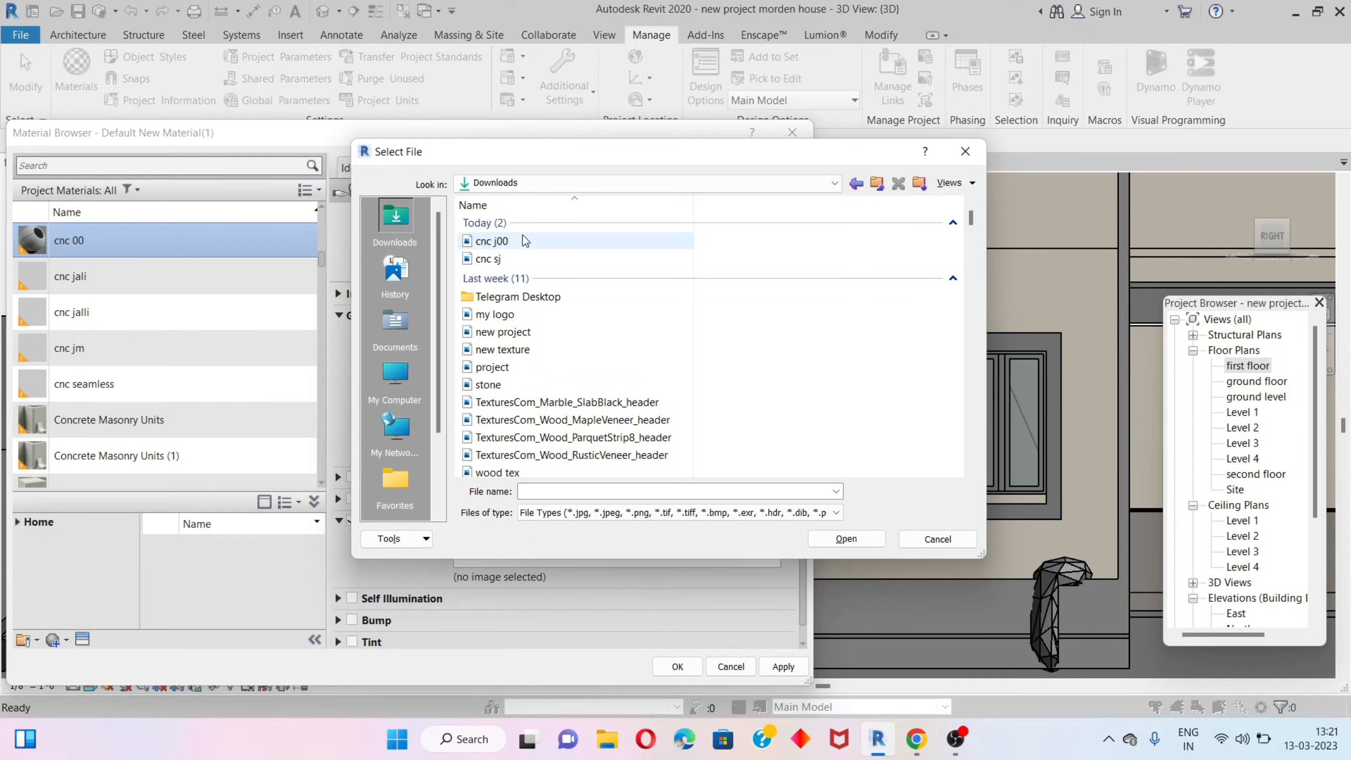
pyautogui.click(523, 237)
pyautogui.click(846, 537)
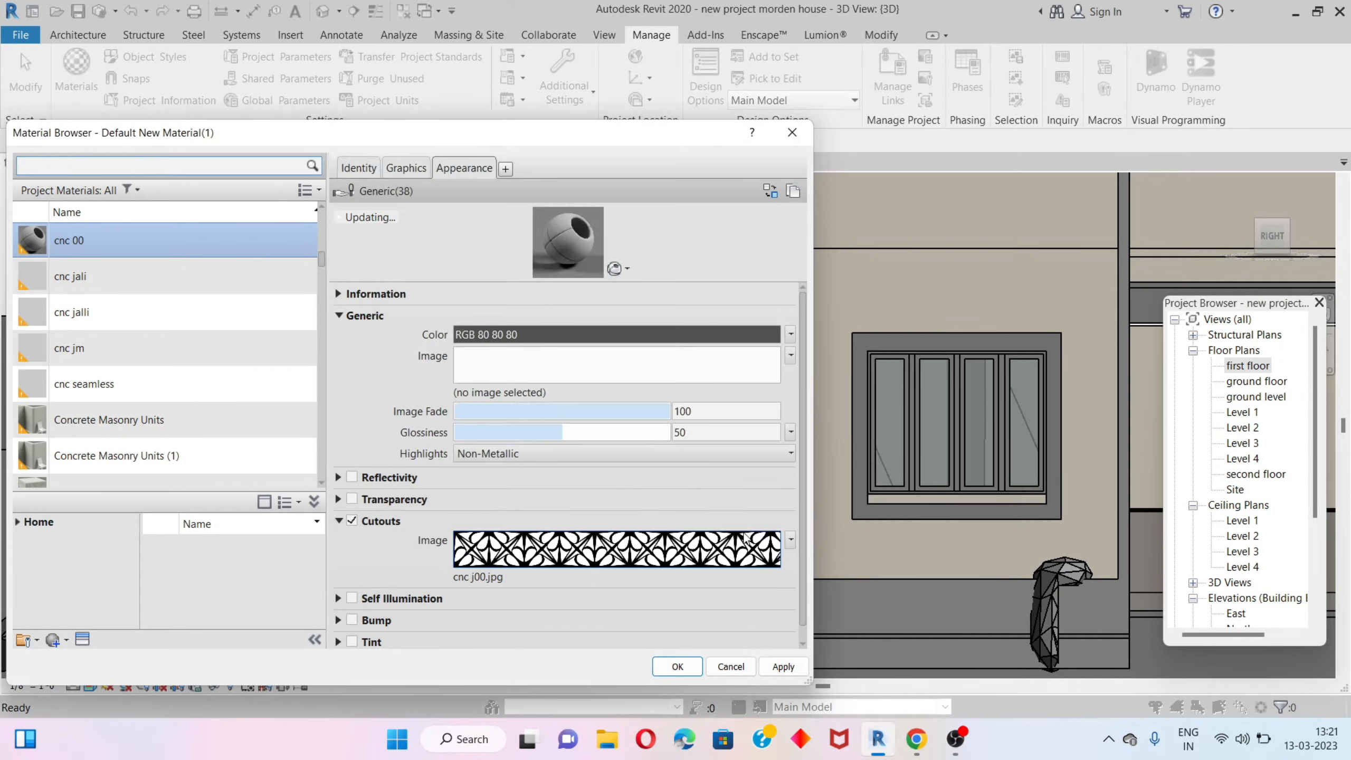
# Set the cutout texture's sample size to 26" wide by 26" high.
pyautogui.click(738, 549)
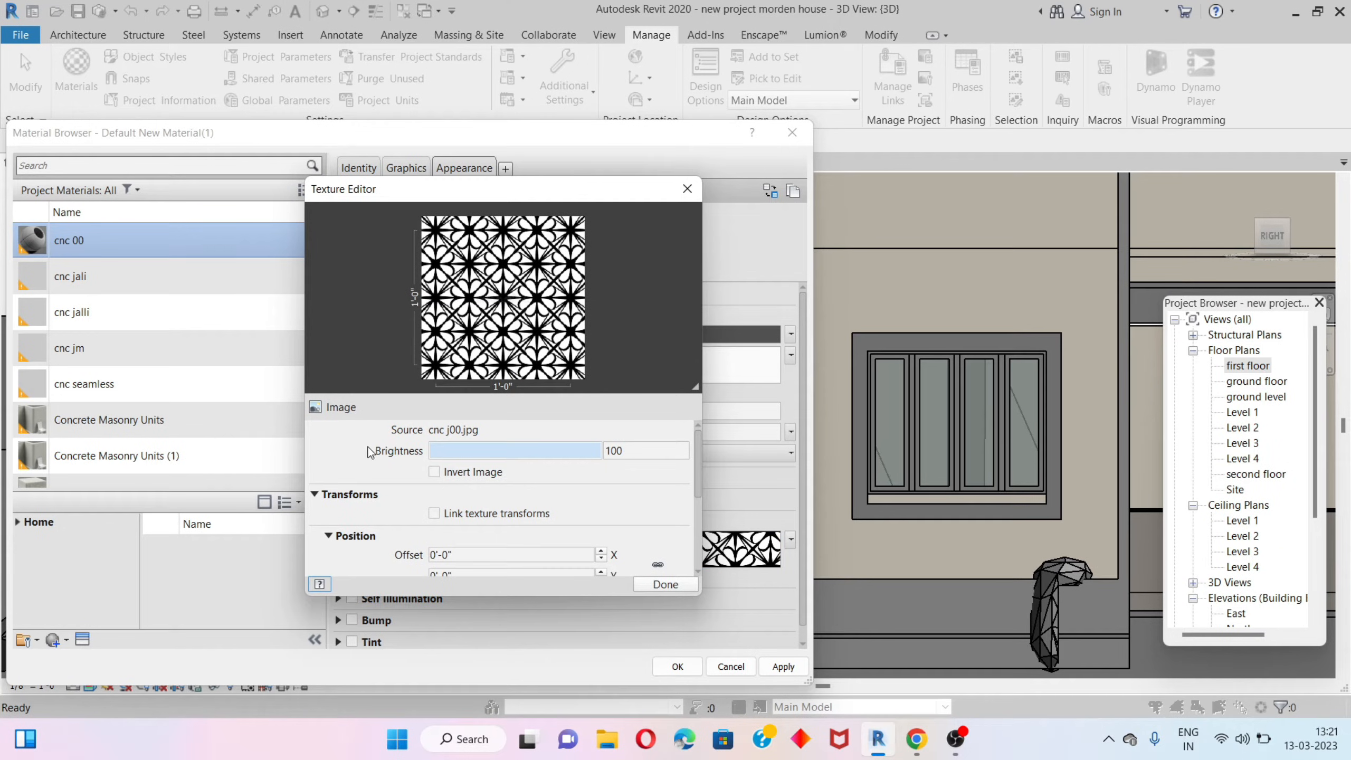
pyautogui.scroll(-3, 417, 510)
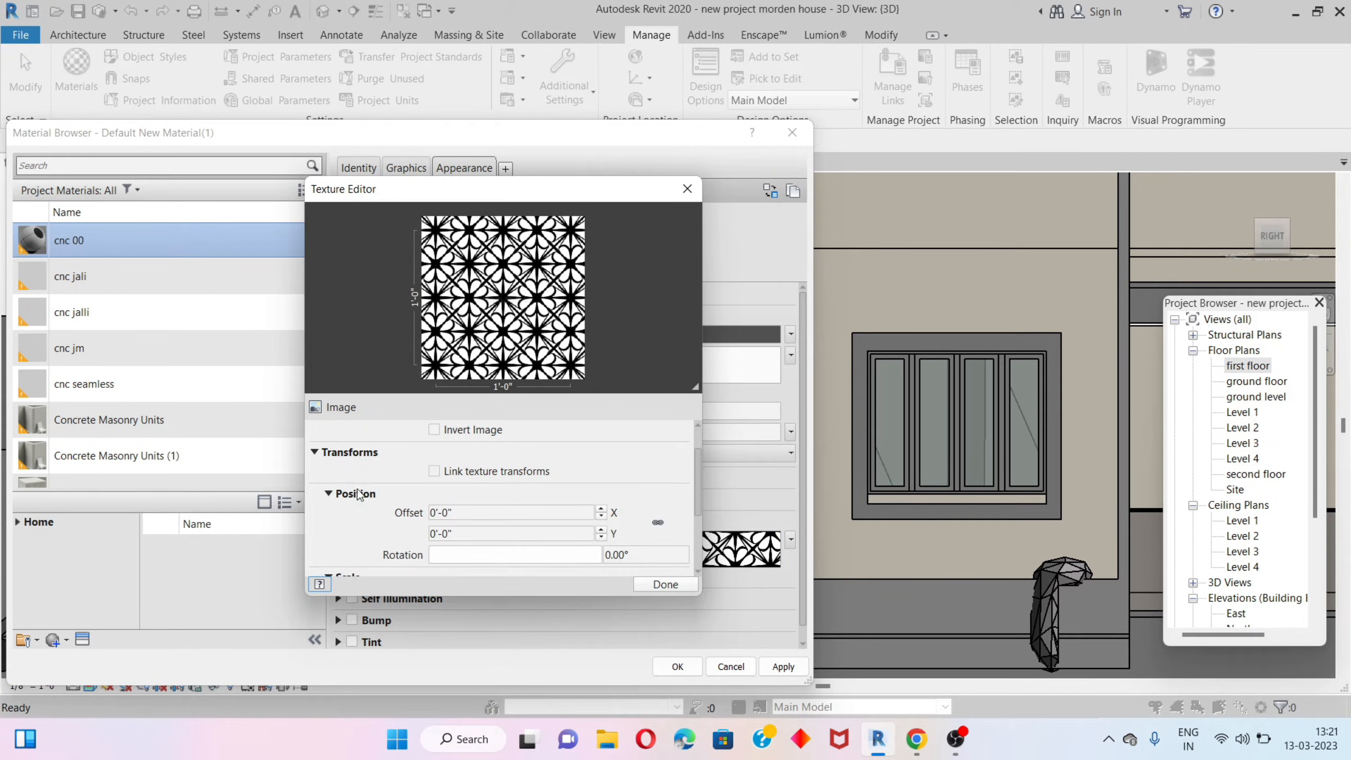
pyautogui.scroll(-2, 377, 532)
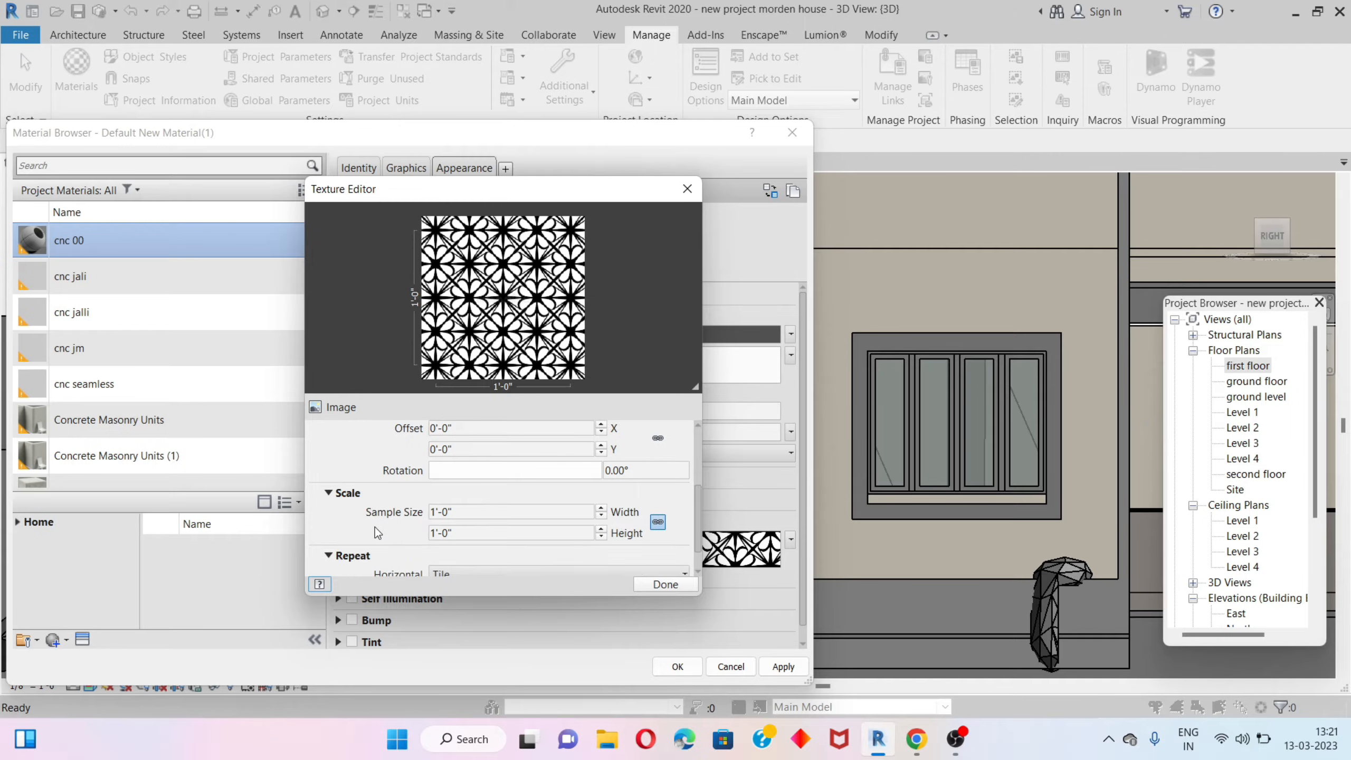
pyautogui.scroll(2, 376, 515)
pyautogui.scroll(-2, 399, 527)
pyautogui.click(460, 515)
pyautogui.press('BackSpace')
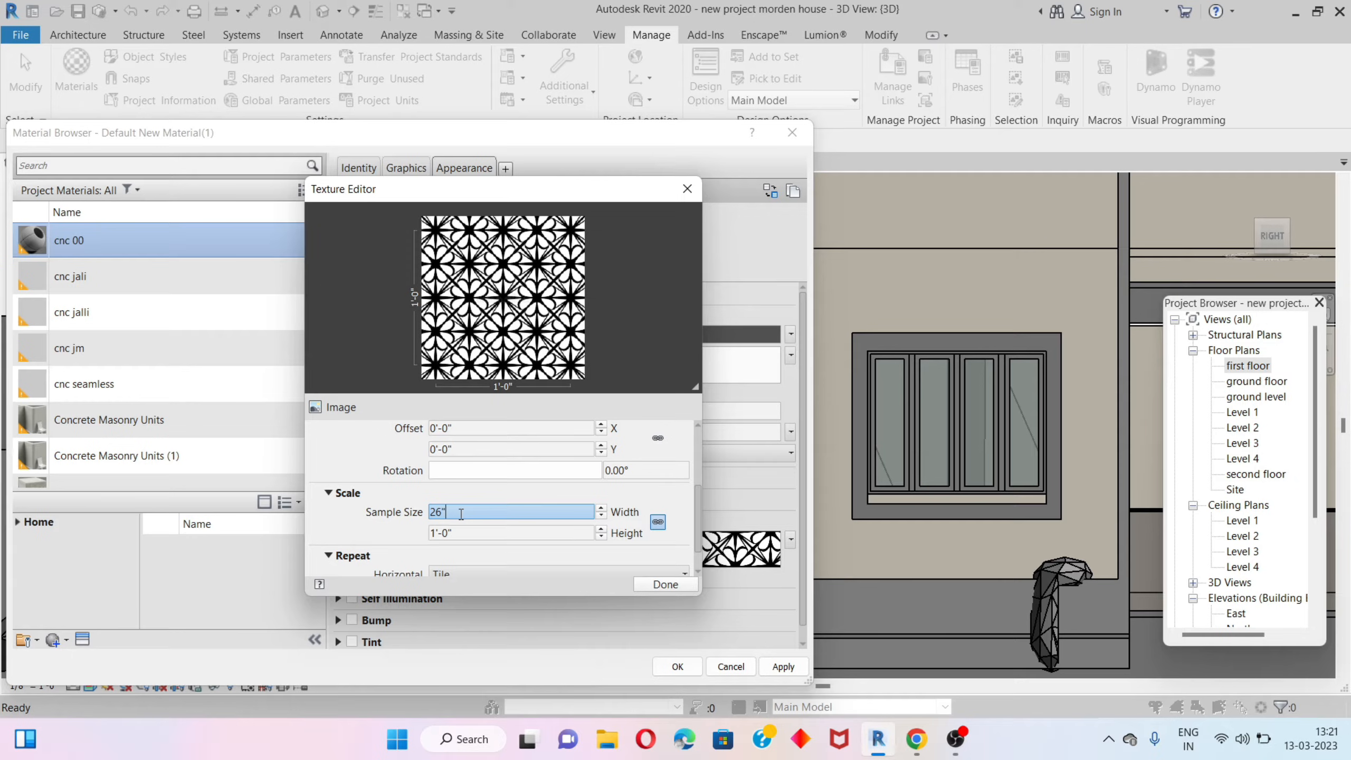
pyautogui.write('26"')
pyautogui.click(461, 534)
pyautogui.press('BackSpace')
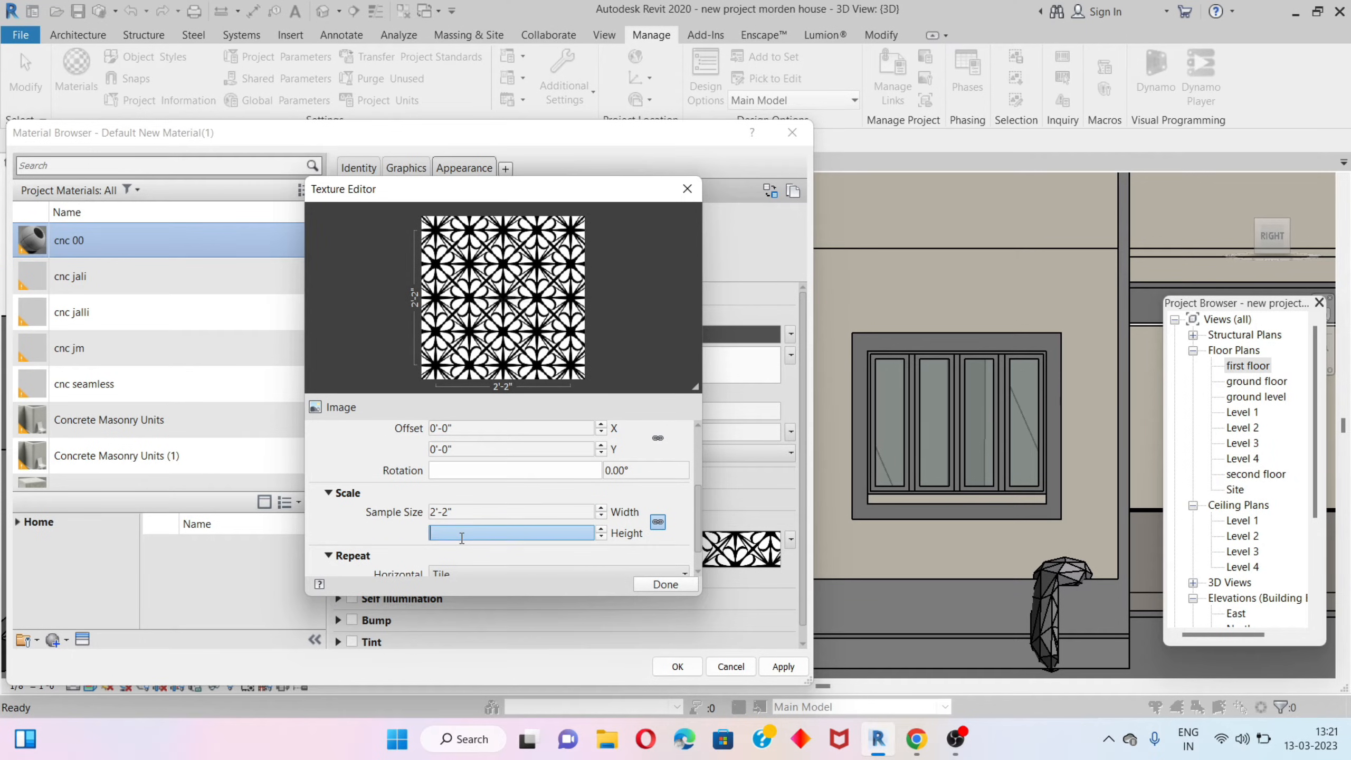
pyautogui.write('26"')
# Set the cutout image's brightness to 100 and invert it, finishing the texture edit and applying the material changes.
pyautogui.scroll(3, 587, 494)
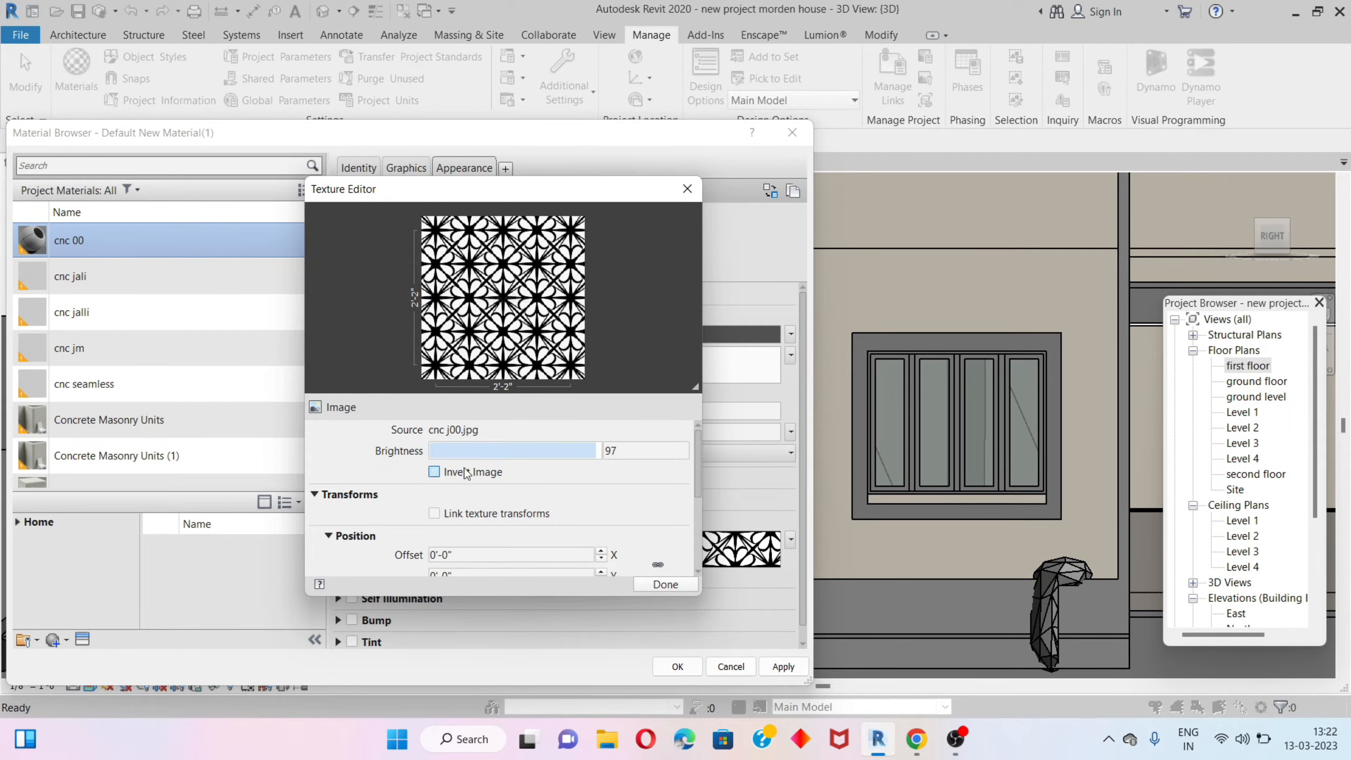
pyautogui.moveTo(594, 451); pyautogui.dragTo(610, 450)
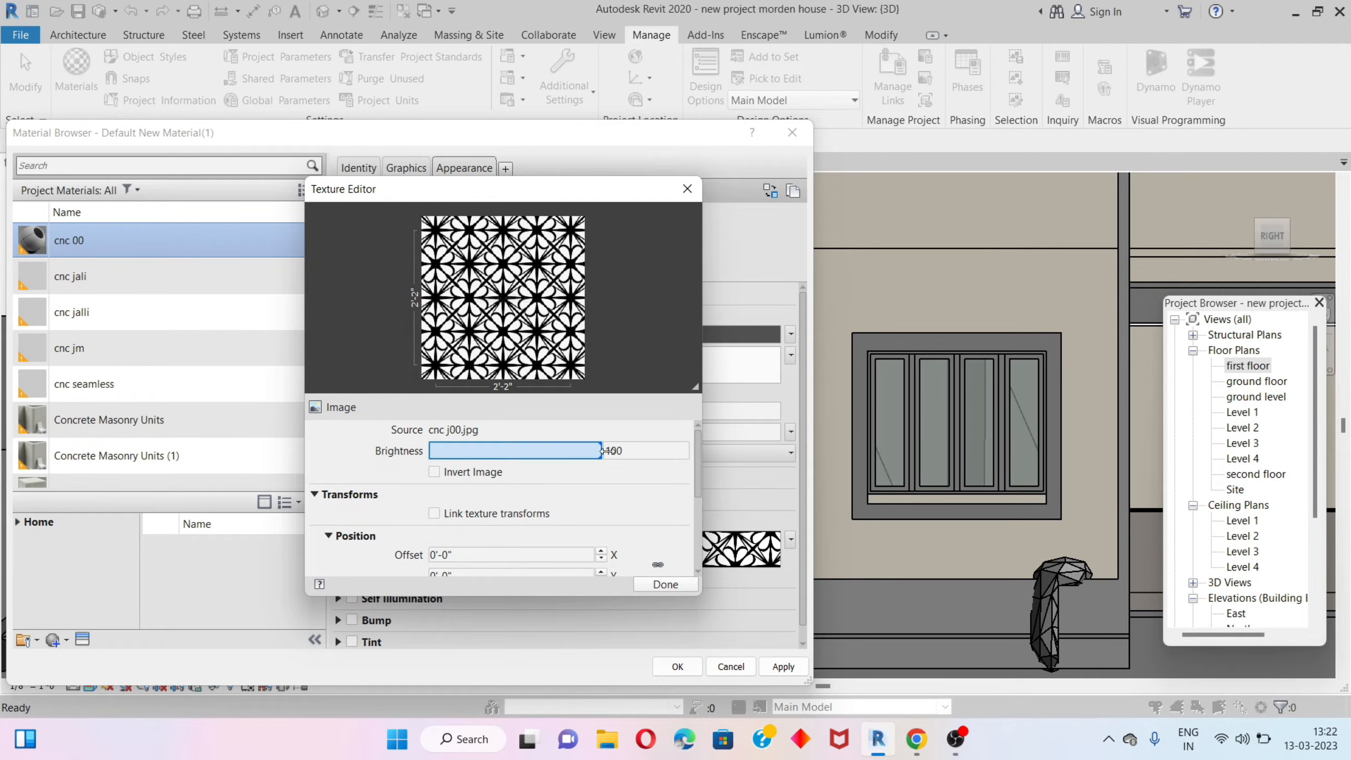
pyautogui.click(434, 472)
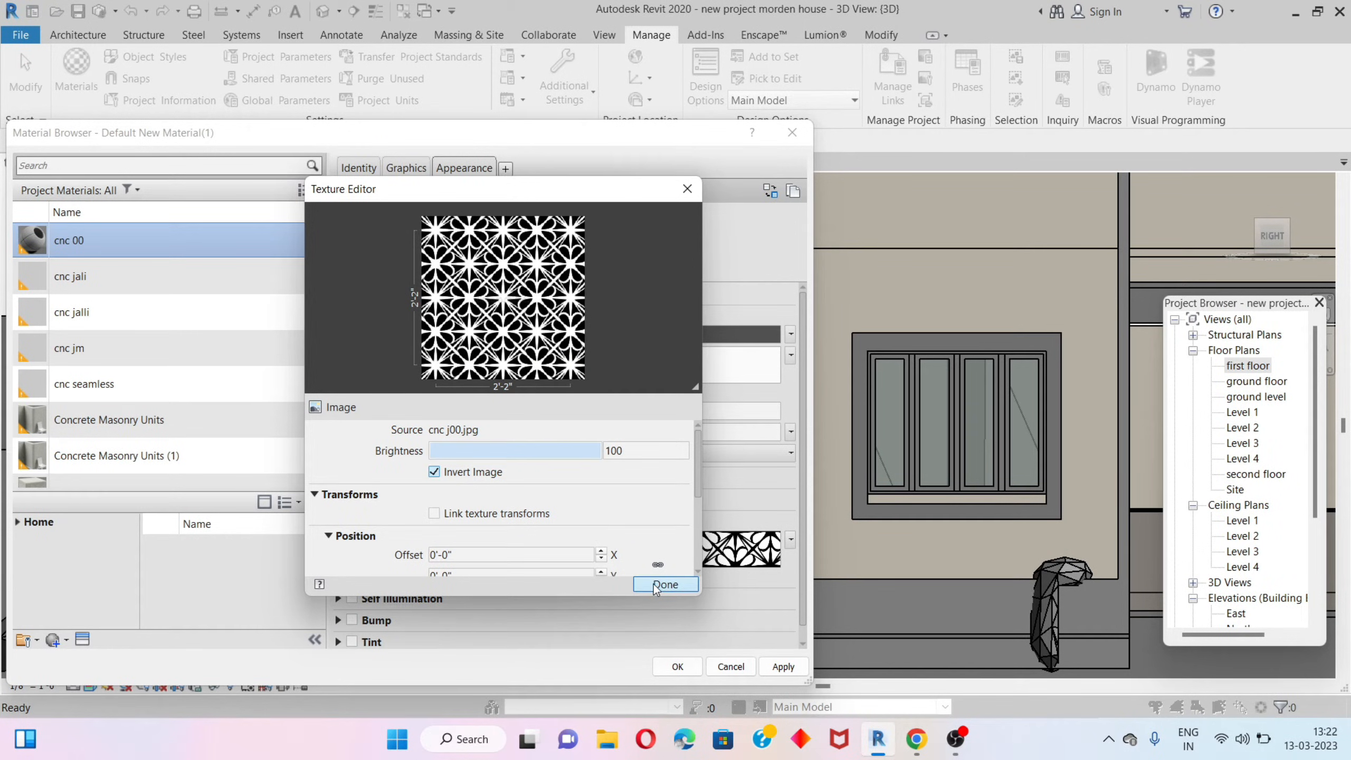
pyautogui.click(657, 583)
pyautogui.click(771, 667)
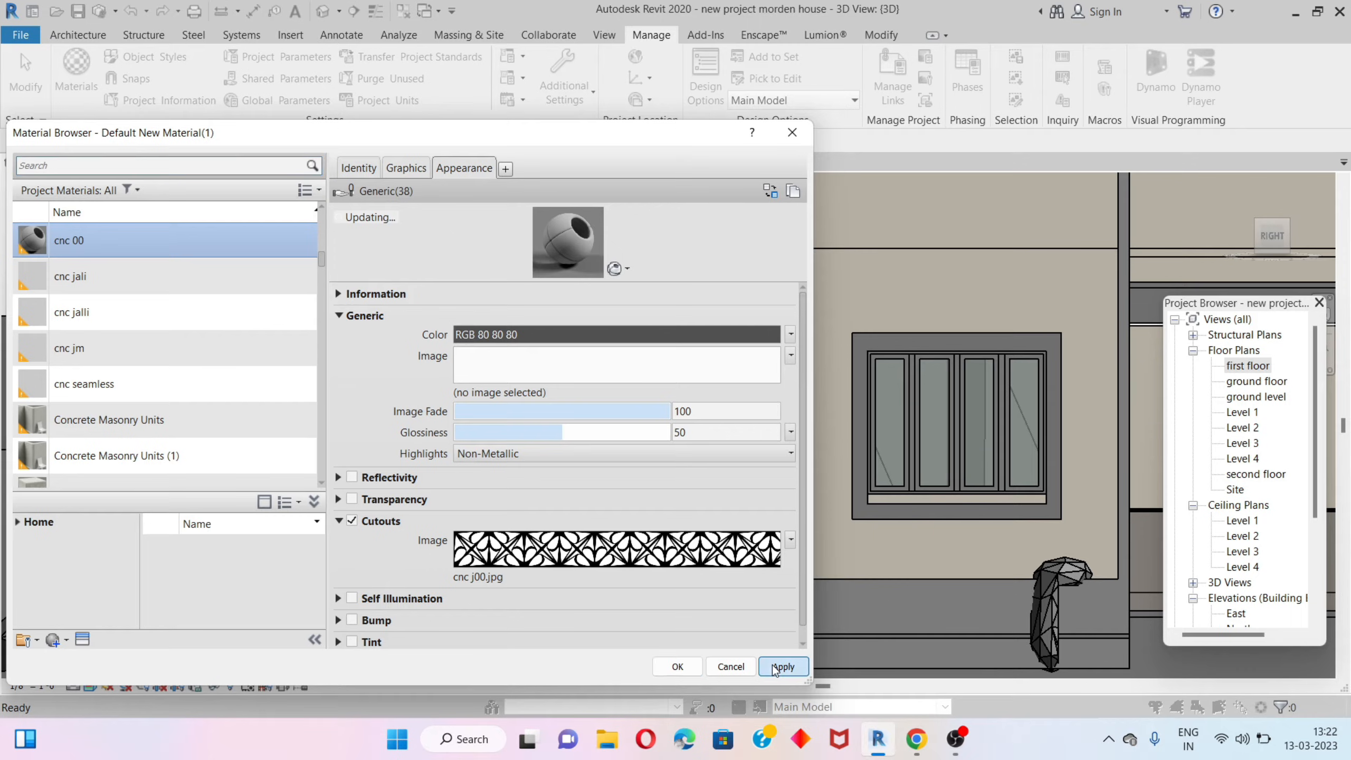
pyautogui.click(677, 662)
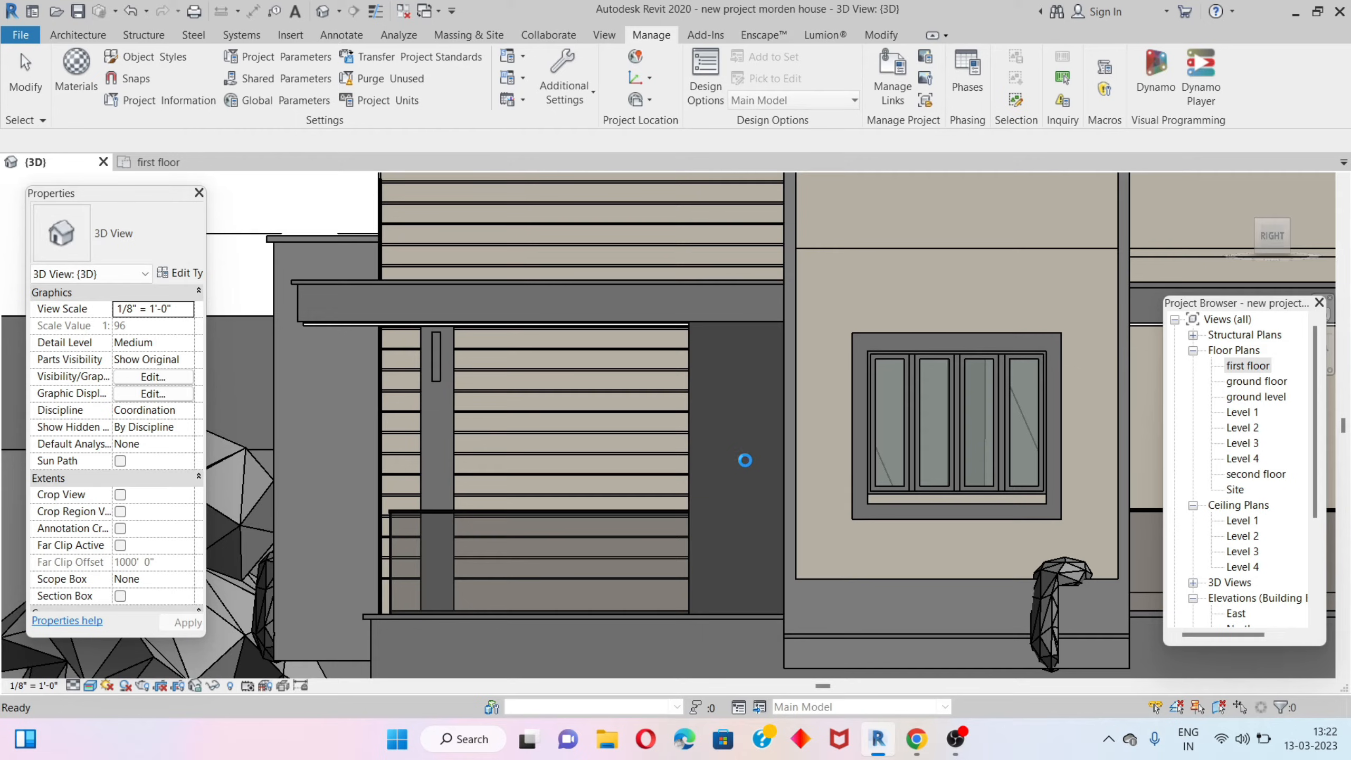
pyautogui.scroll(2, 739, 485)
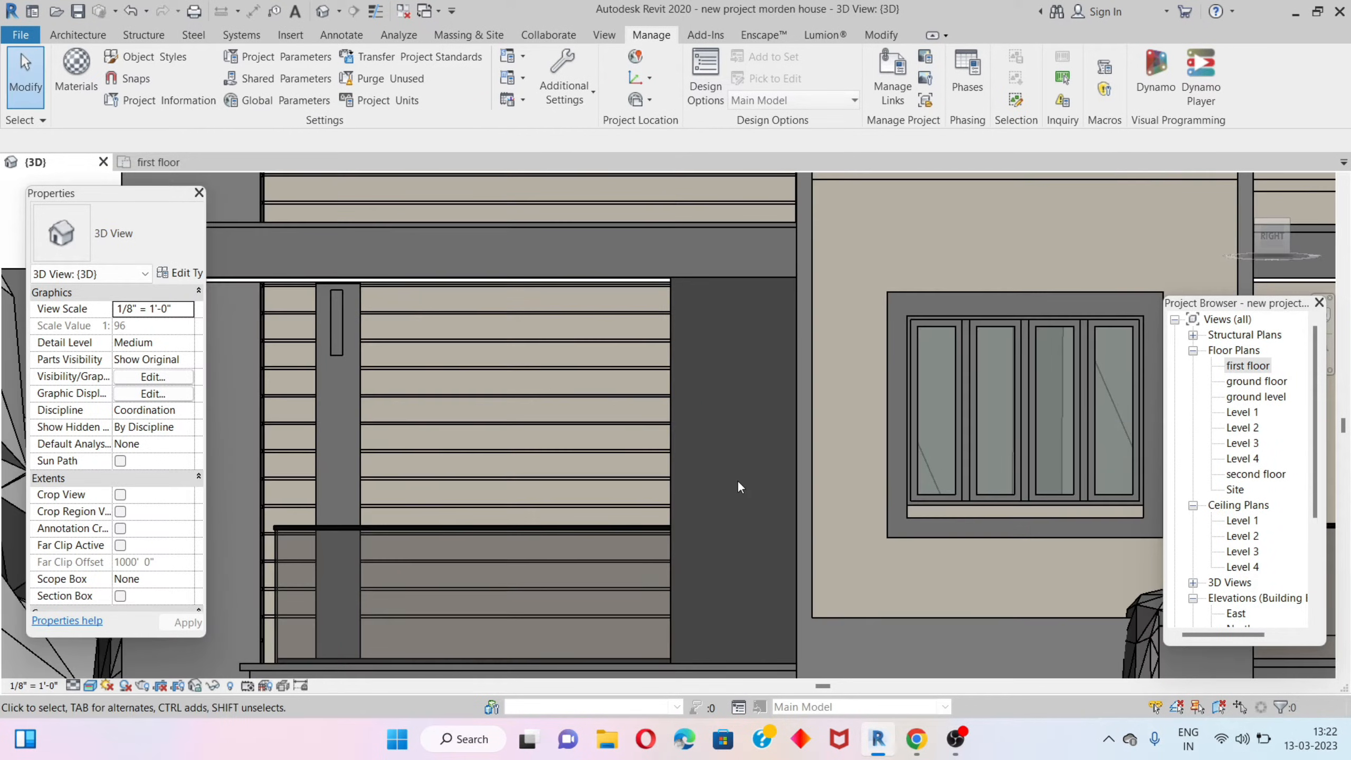
pyautogui.scroll(-1, 731, 451)
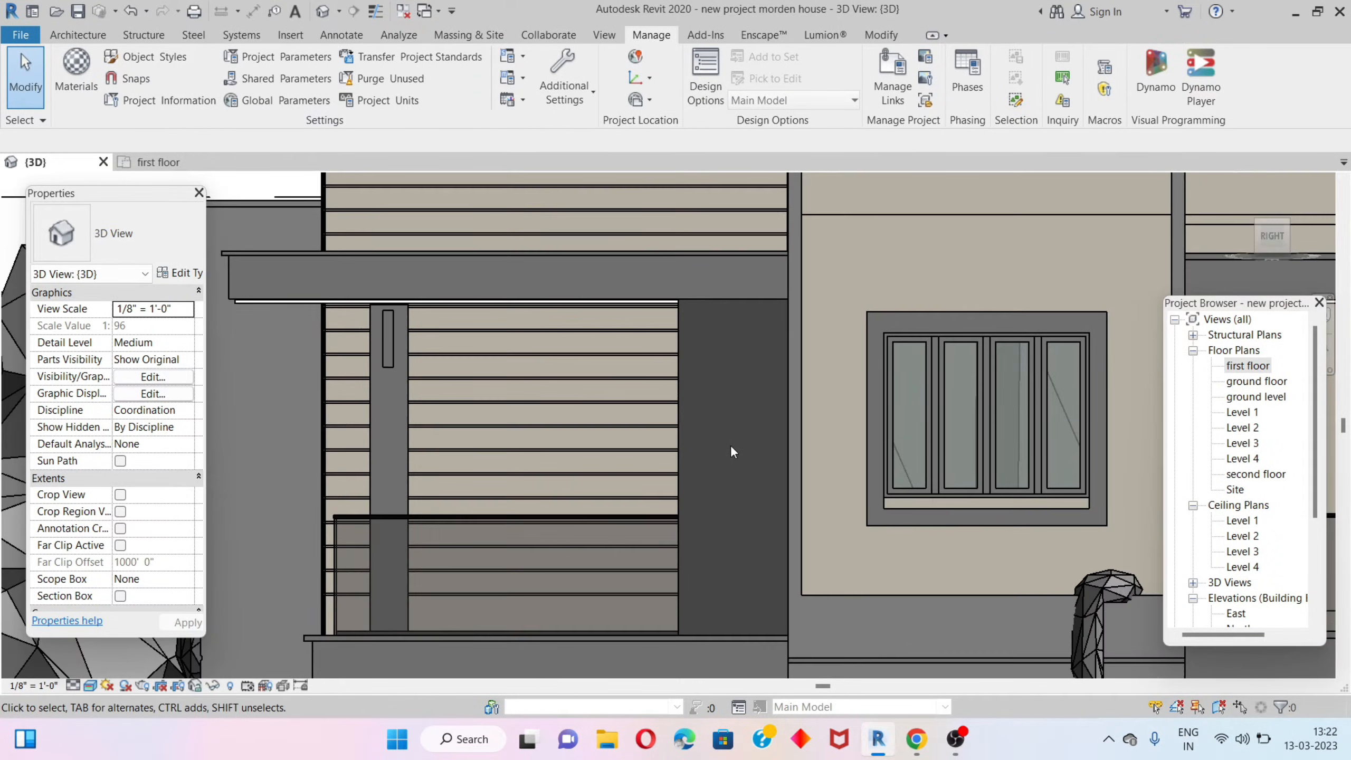
# Paint the front face of the thin balcony wall panel with the "cnc 00" material.
pyautogui.press('p')
pyautogui.press('t')
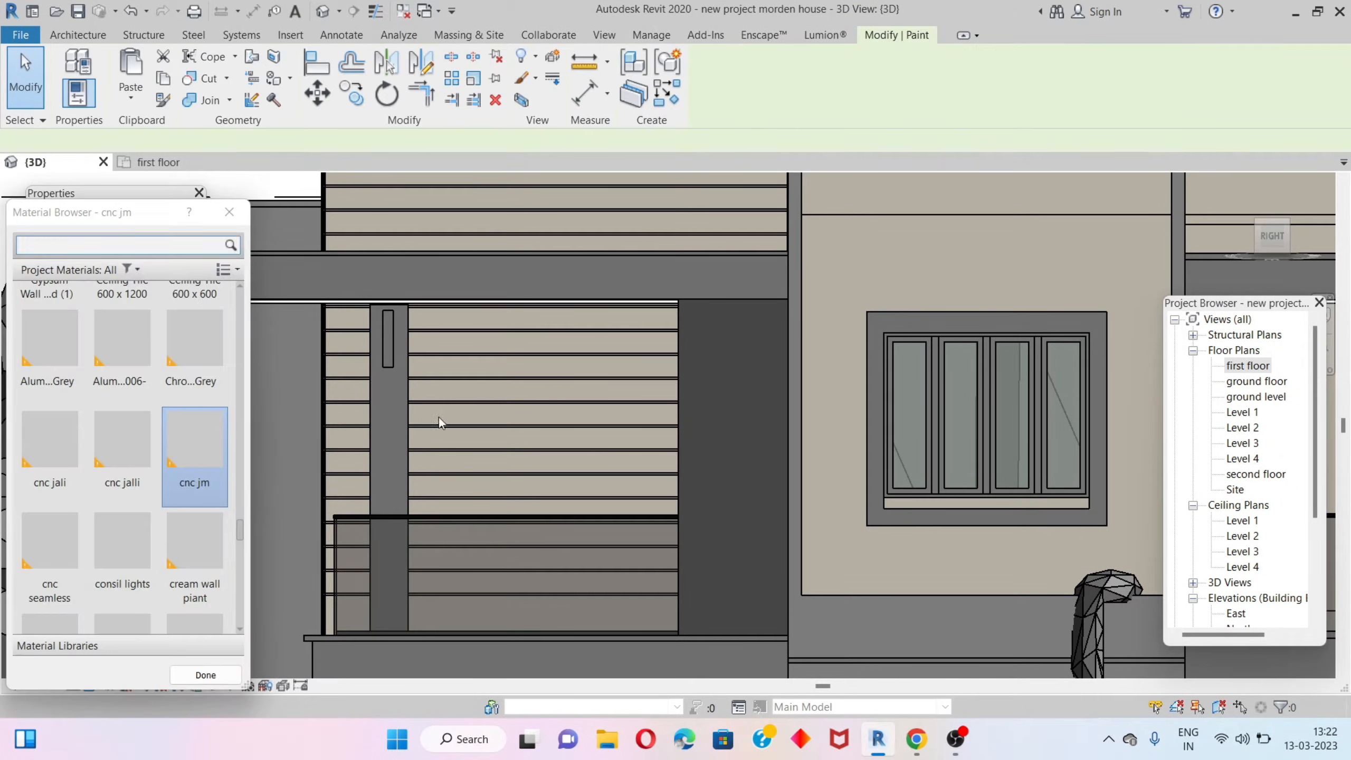
pyautogui.scroll(1, 159, 319)
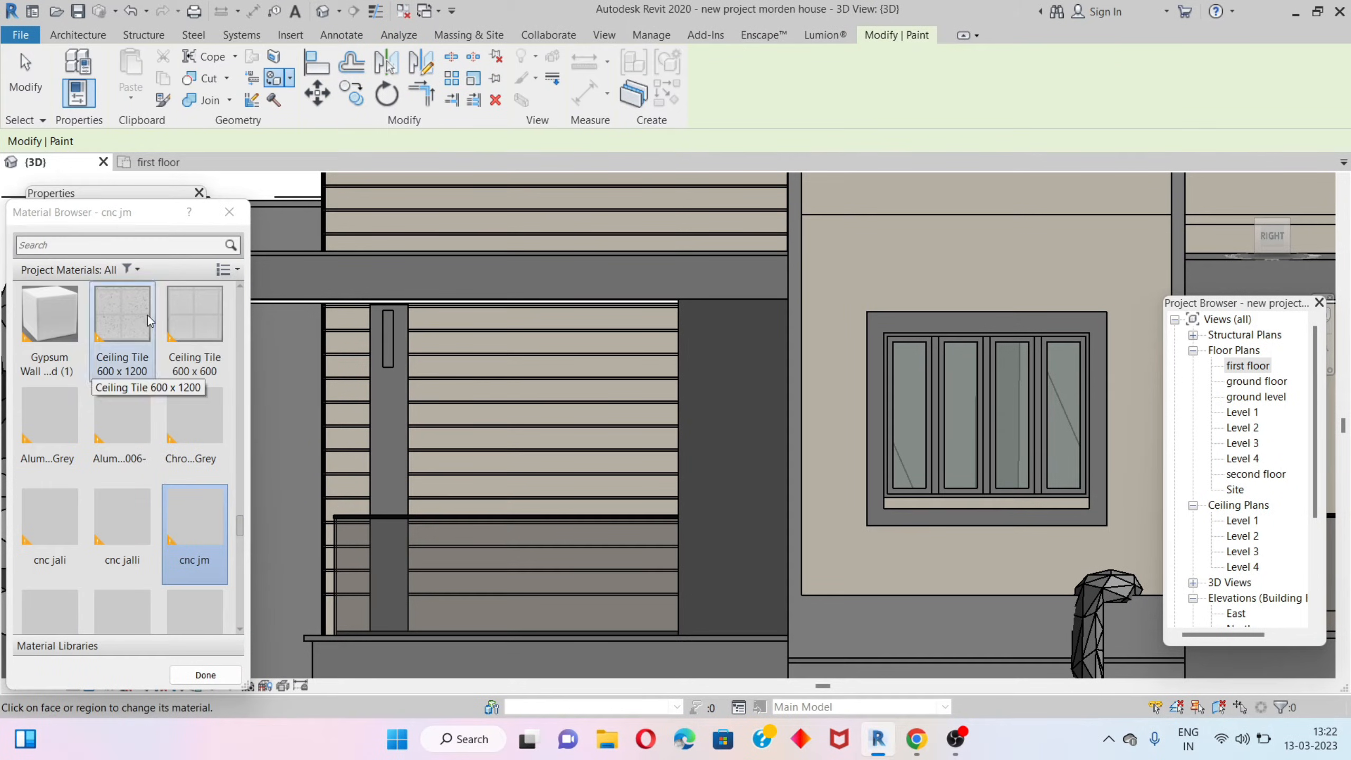
pyautogui.click(76, 245)
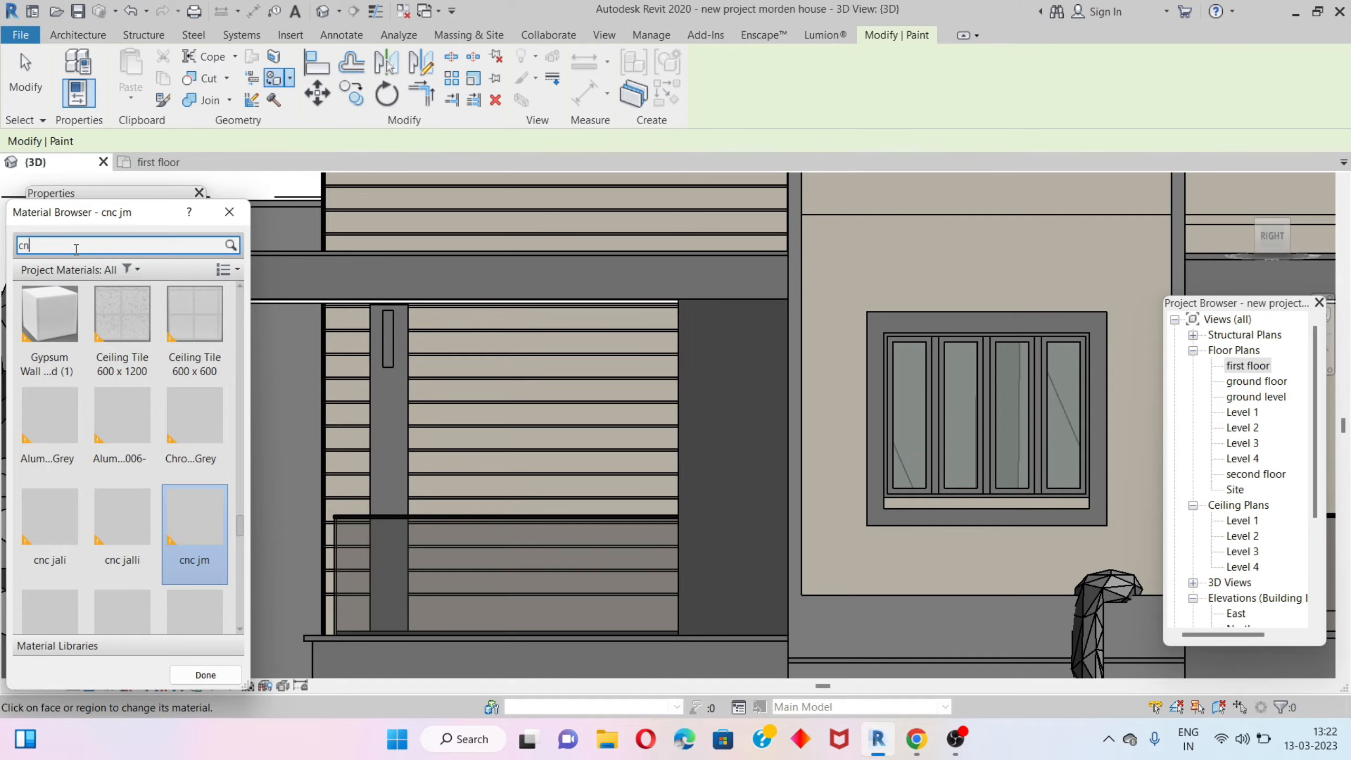
pyautogui.click(59, 355)
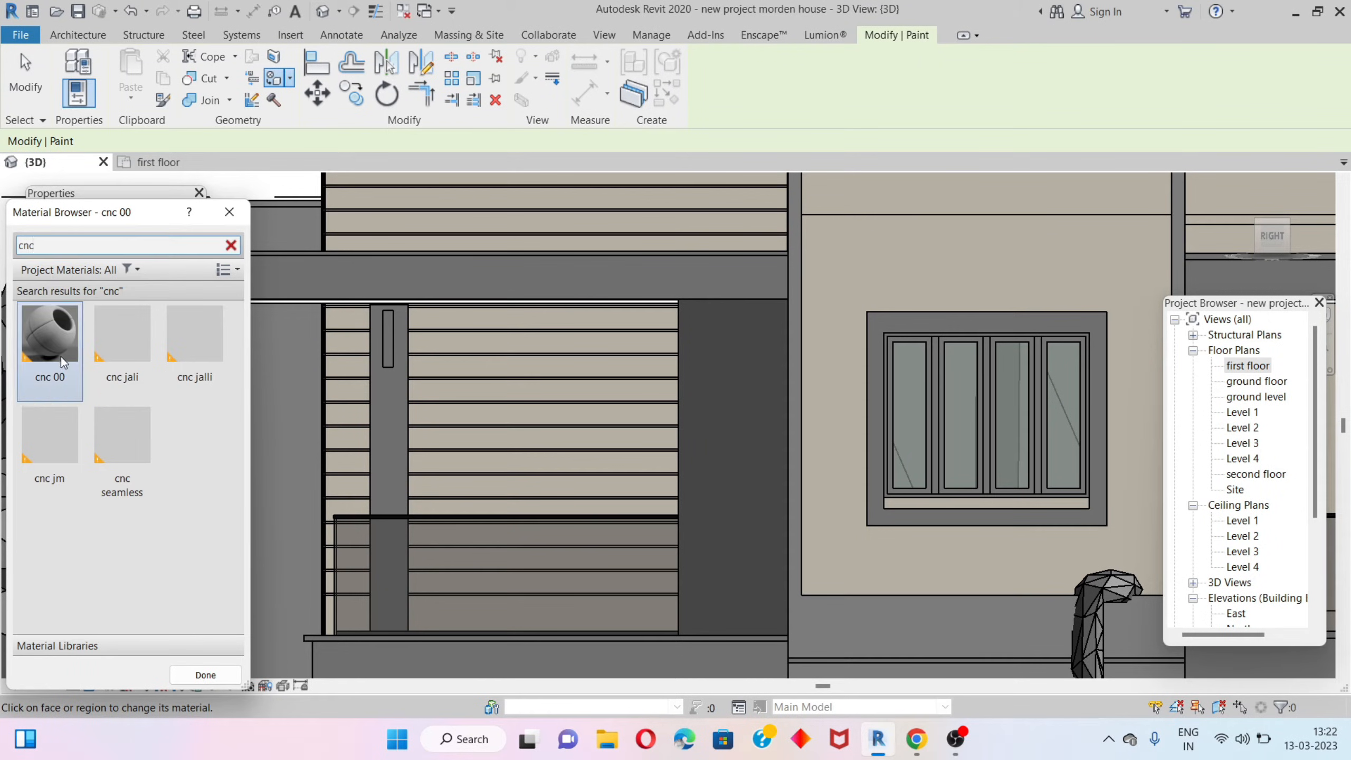
pyautogui.click(715, 471)
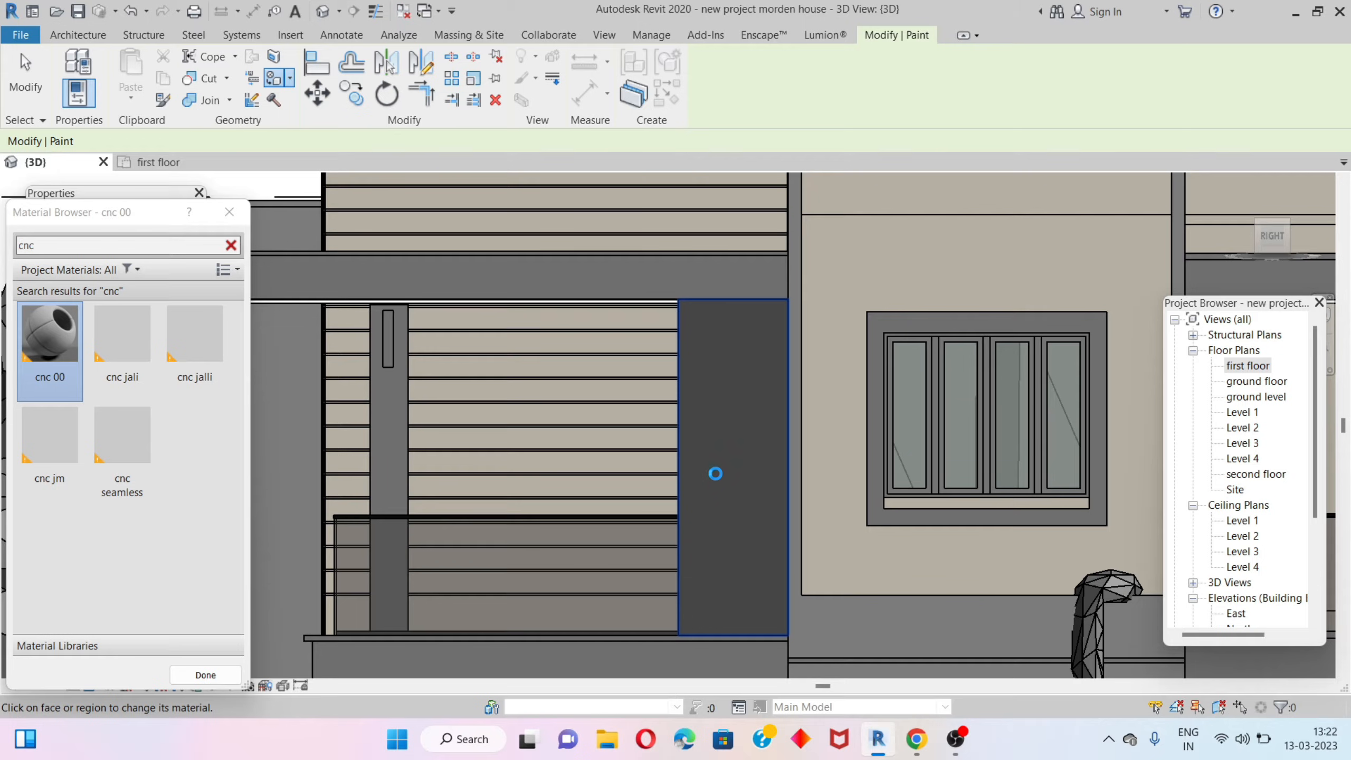
pyautogui.scroll(-2, 719, 471)
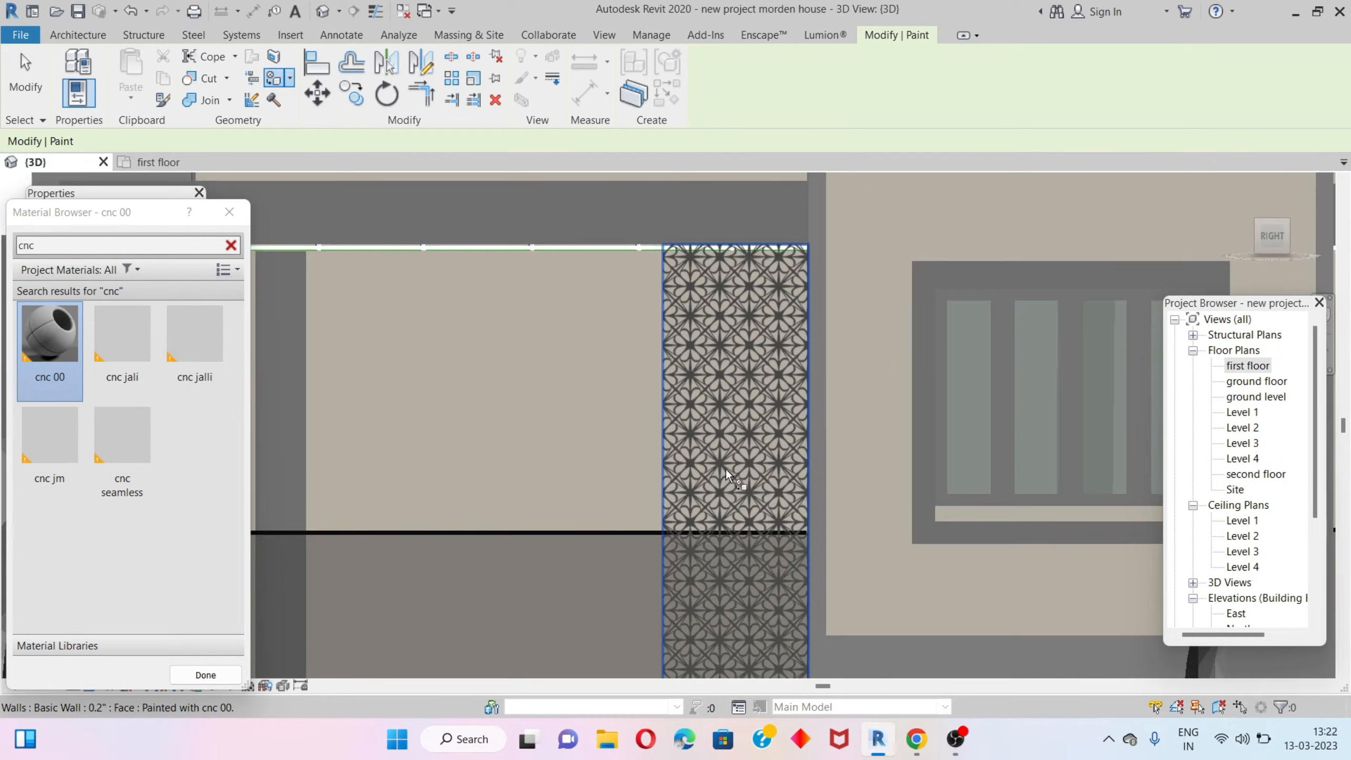
pyautogui.scroll(4, 726, 469)
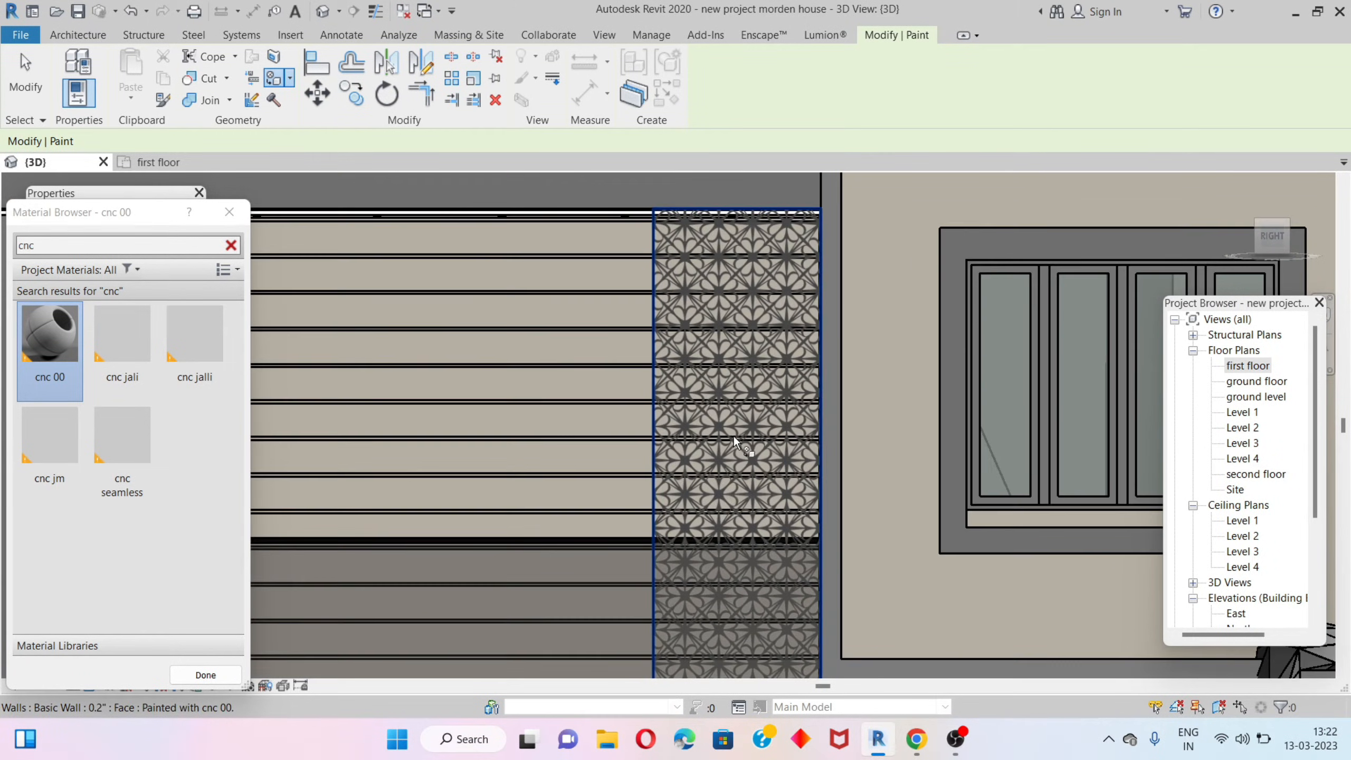
pyautogui.scroll(-1, 734, 436)
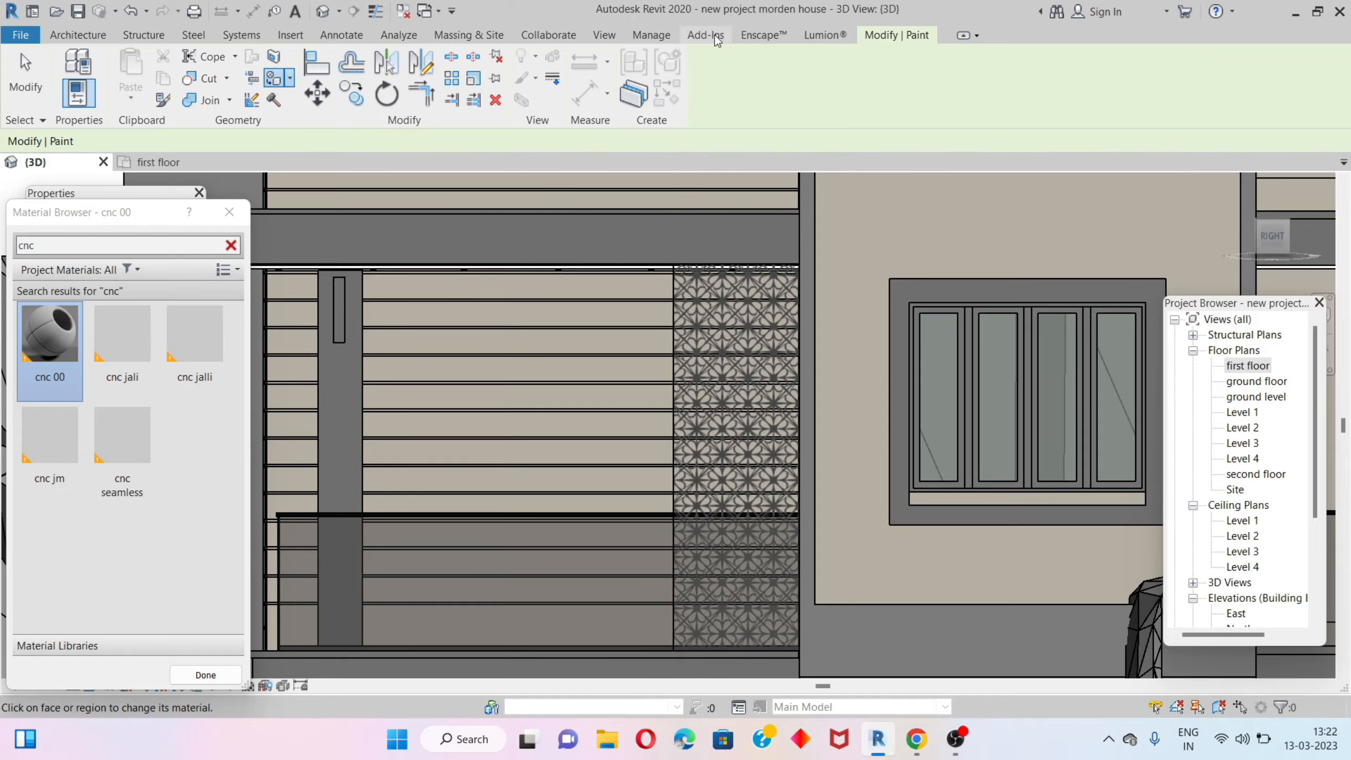
# Set the cnc 00 material's generic appearance color to white (RGB 255 255 255), apply it, and finish painting.
pyautogui.click(651, 35)
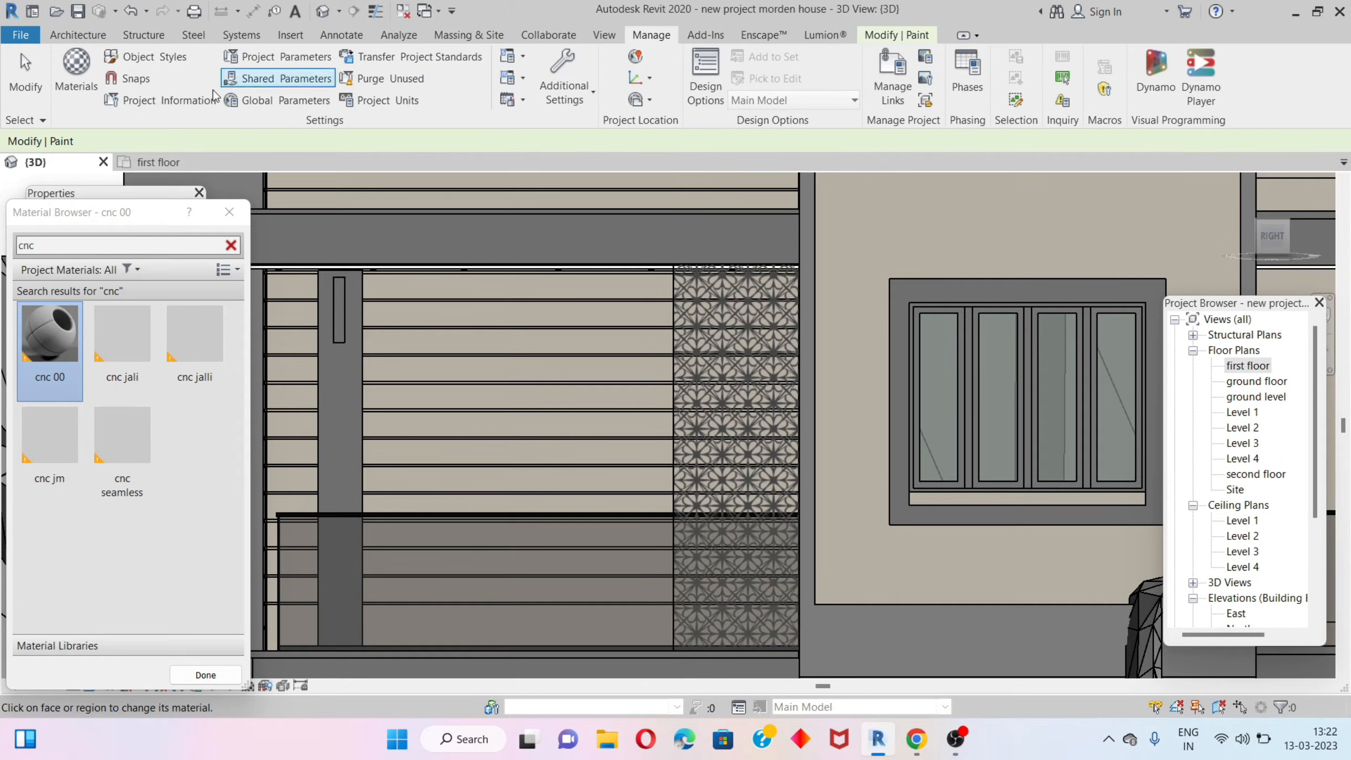
pyautogui.click(77, 99)
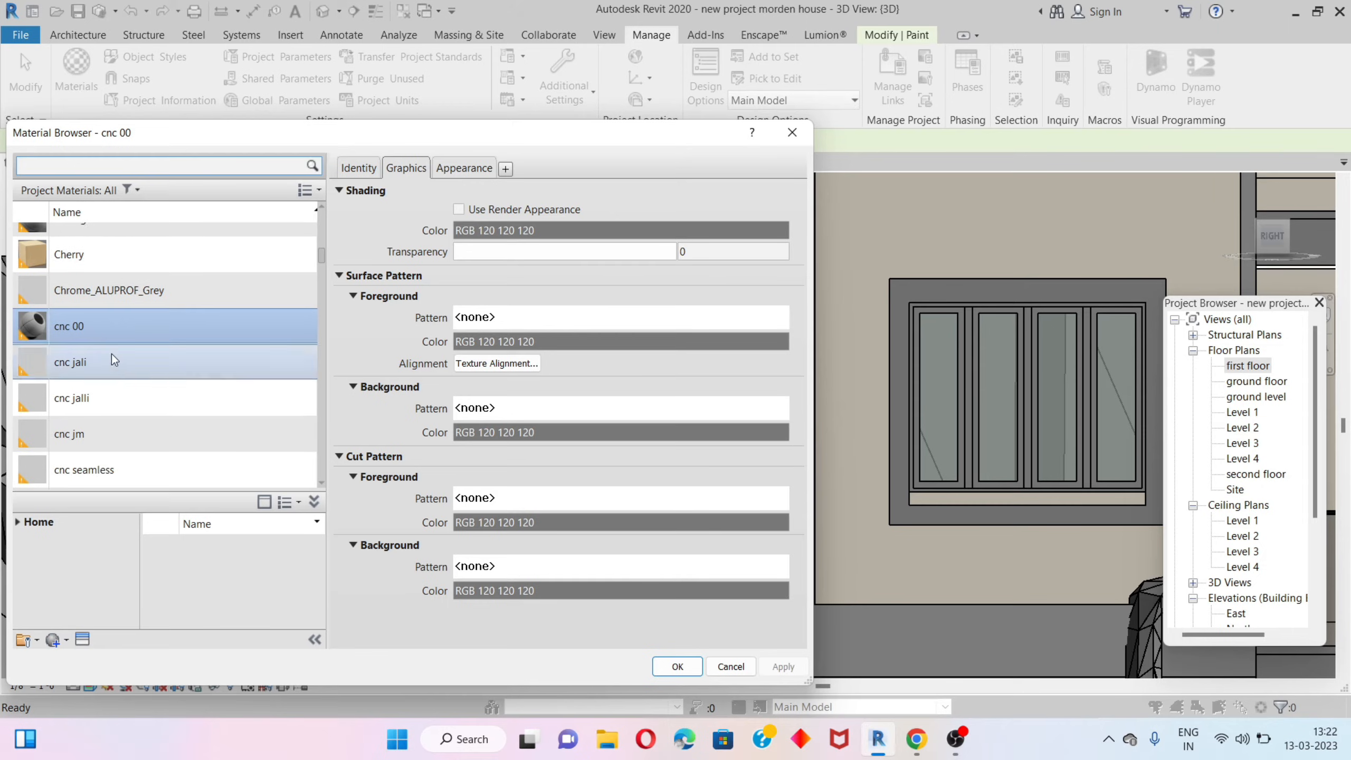
pyautogui.click(102, 333)
pyautogui.click(481, 170)
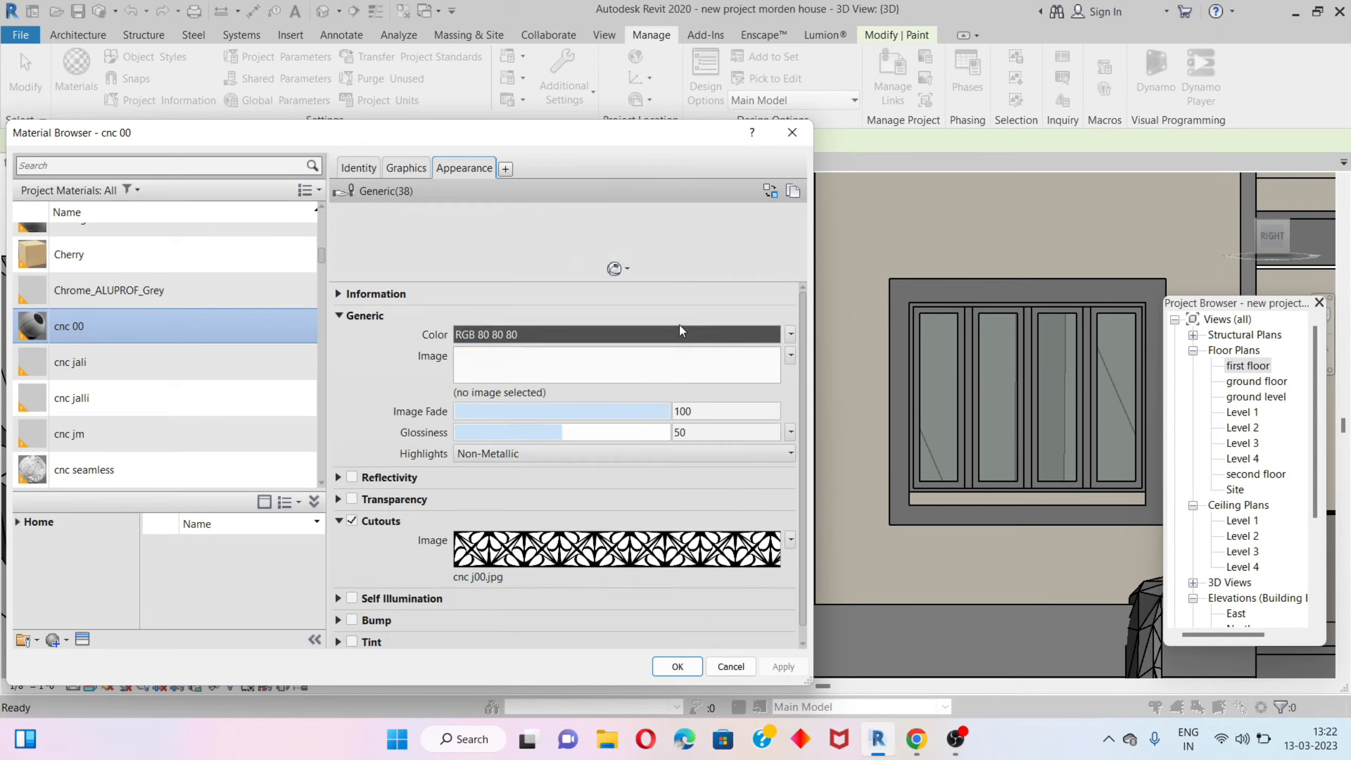
pyautogui.click(742, 338)
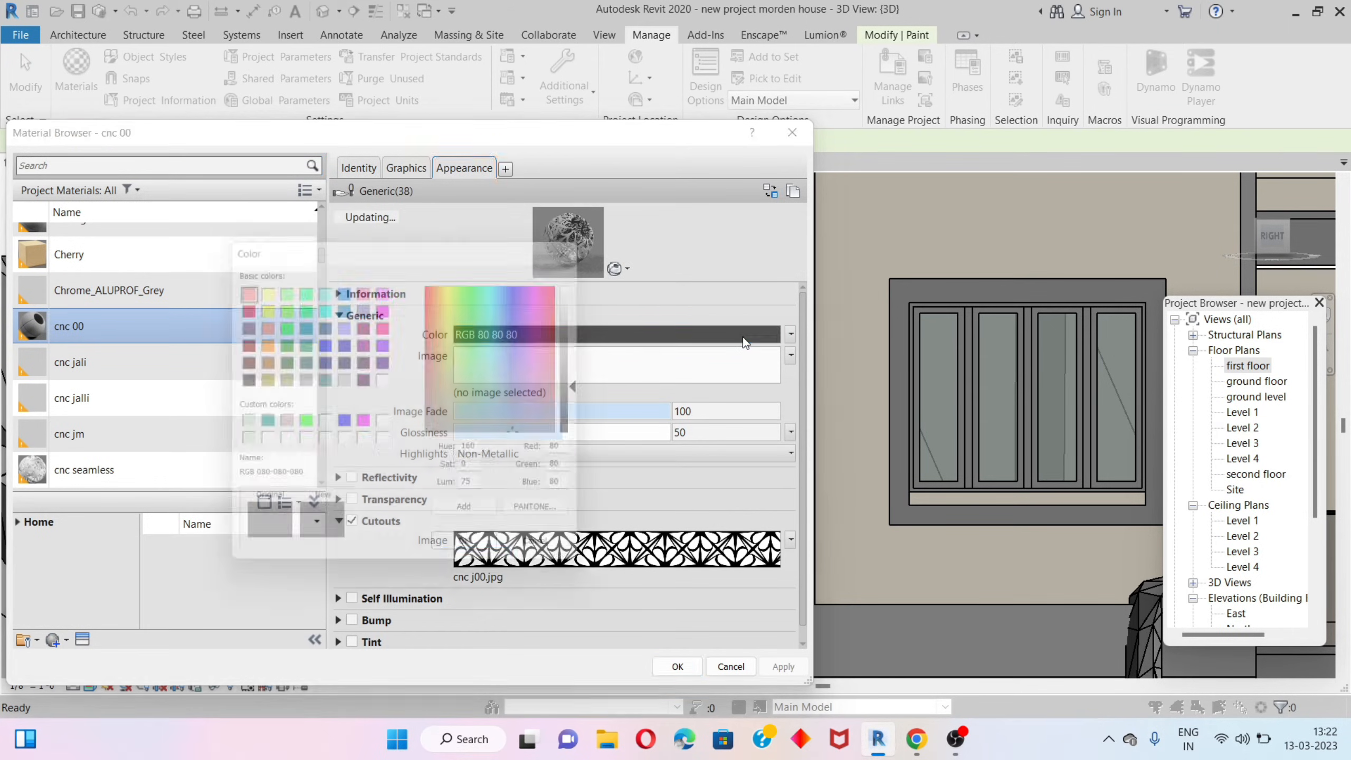
pyautogui.click(322, 445)
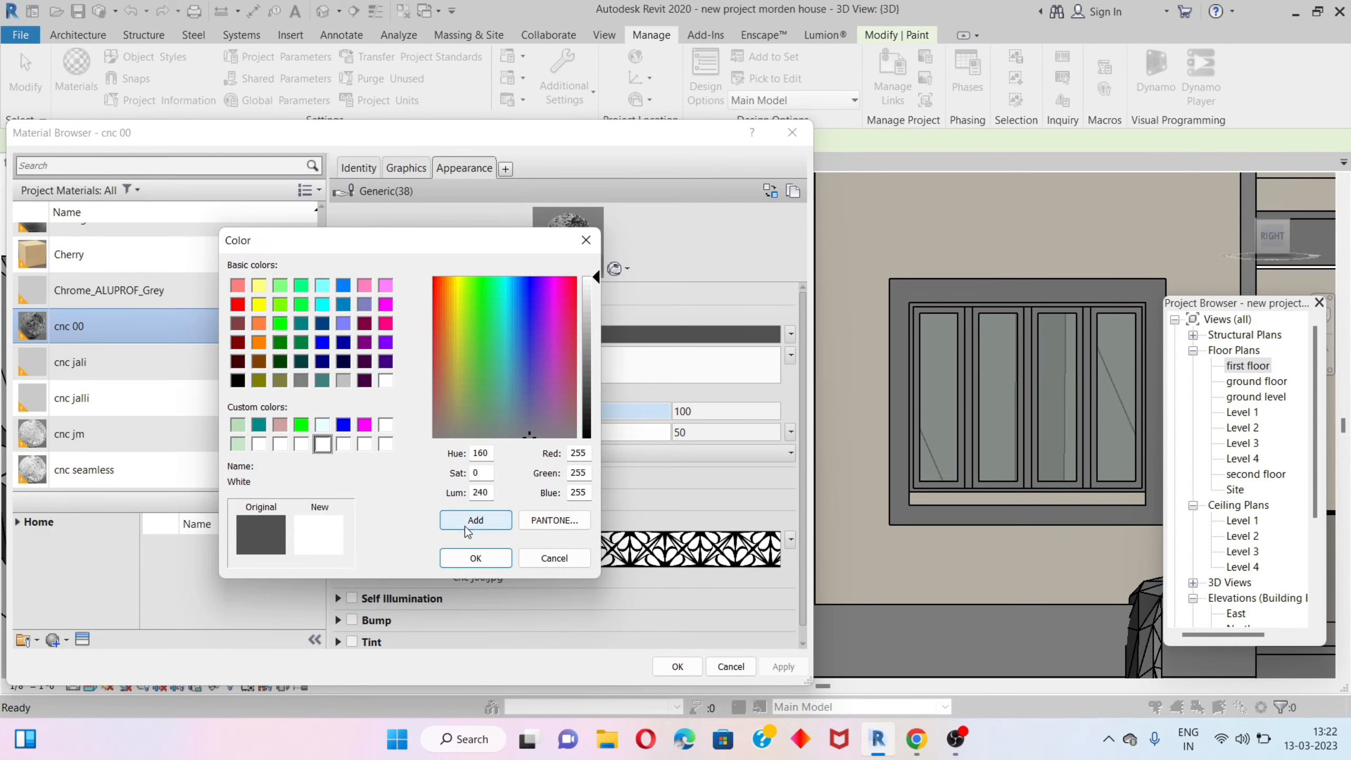
pyautogui.click(474, 557)
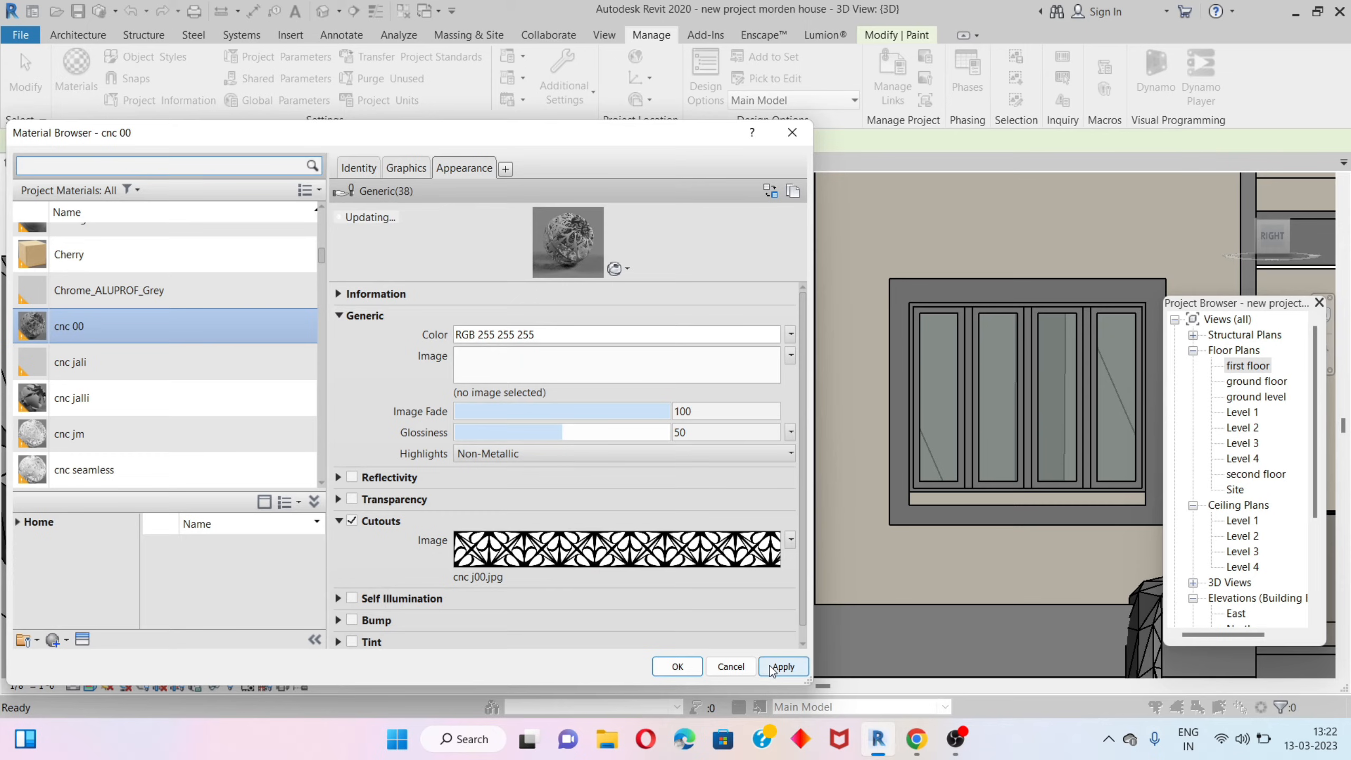
pyautogui.click(771, 671)
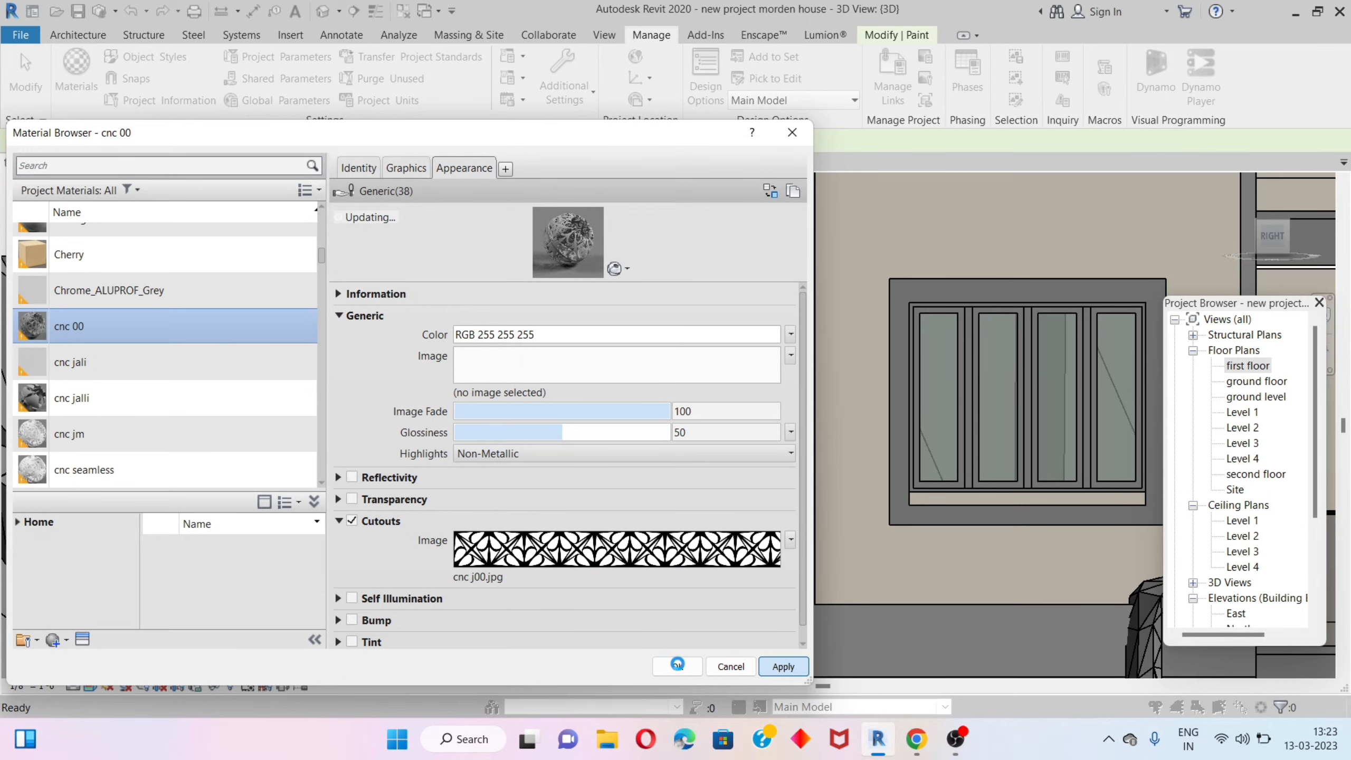
pyautogui.click(677, 664)
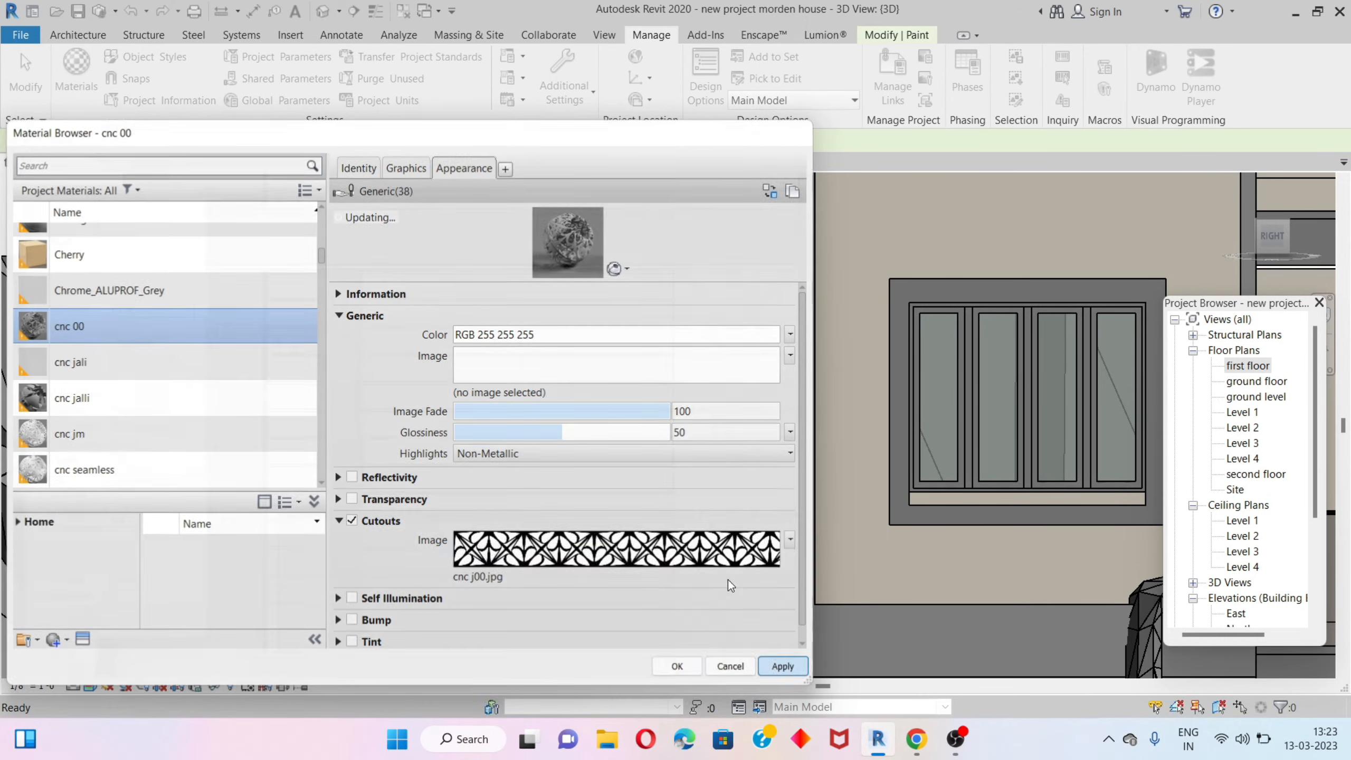
pyautogui.click(677, 665)
pyautogui.click(748, 498)
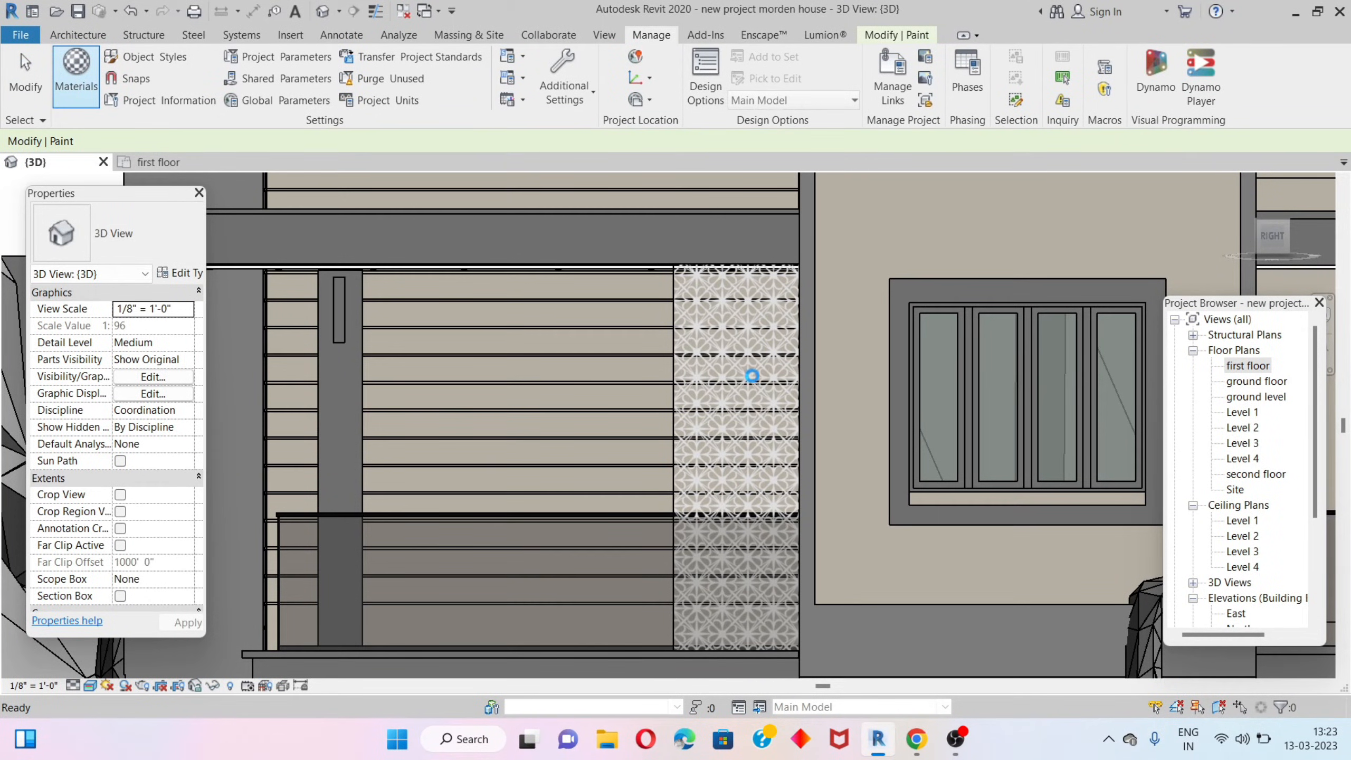
pyautogui.press('Escape')
# Reveal the hidden elements in the 3D view and unhide the frame around the jali panel.
pyautogui.scroll(-3, 723, 380)
pyautogui.scroll(1, 678, 467)
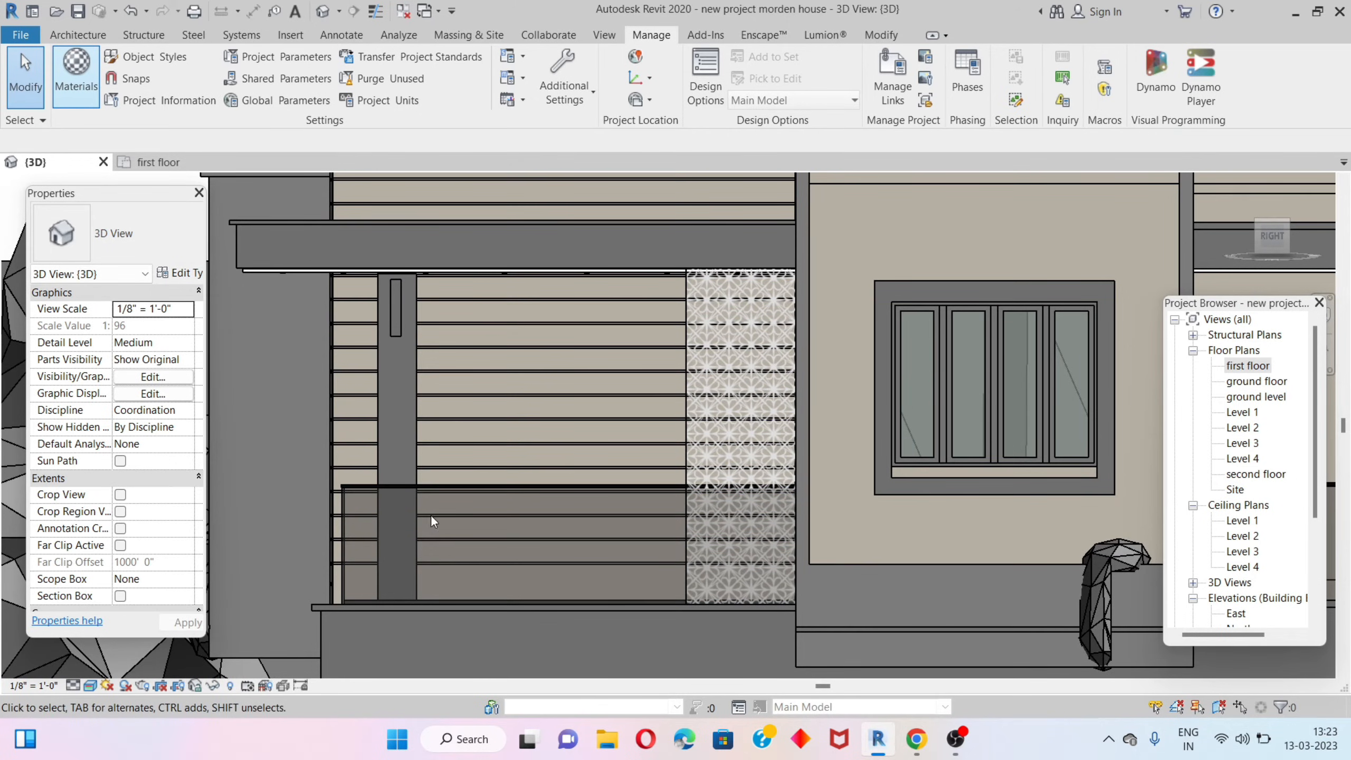
pyautogui.click(231, 687)
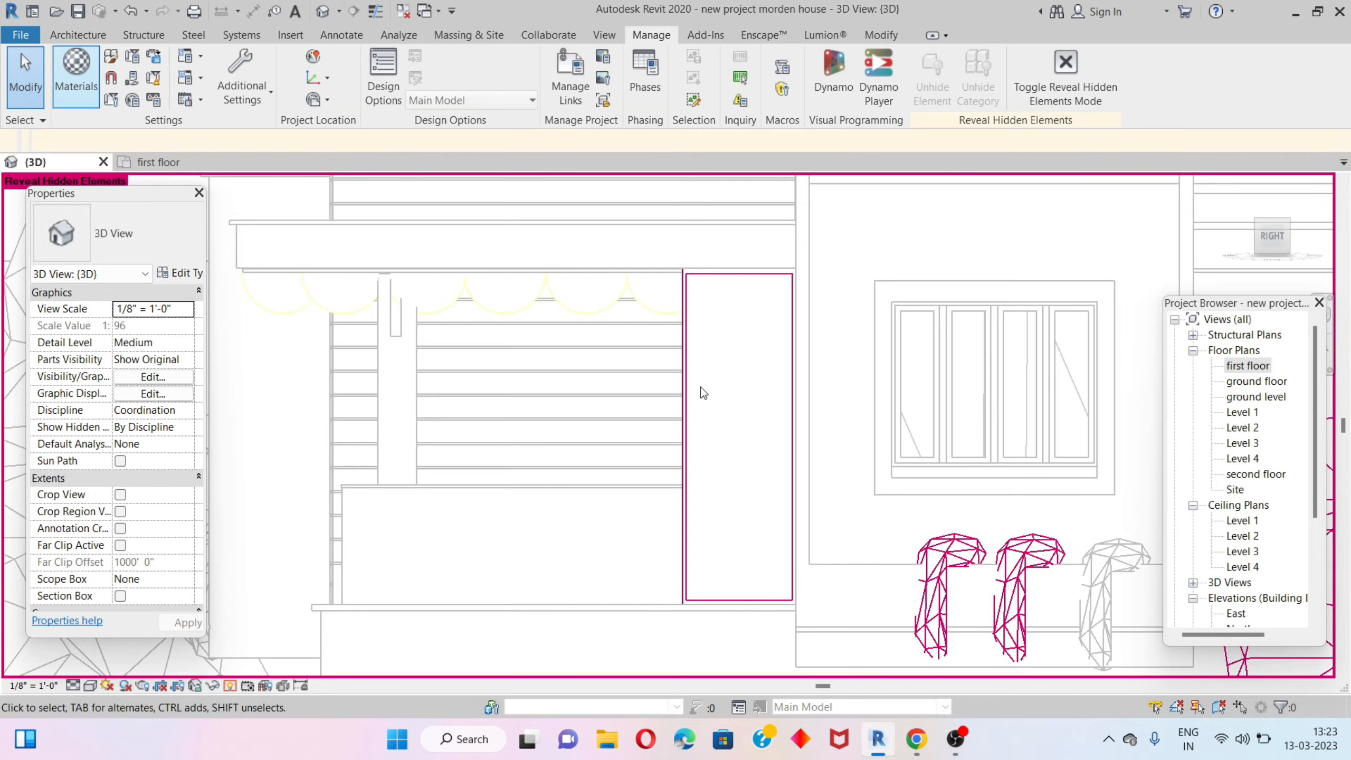
pyautogui.click(684, 393)
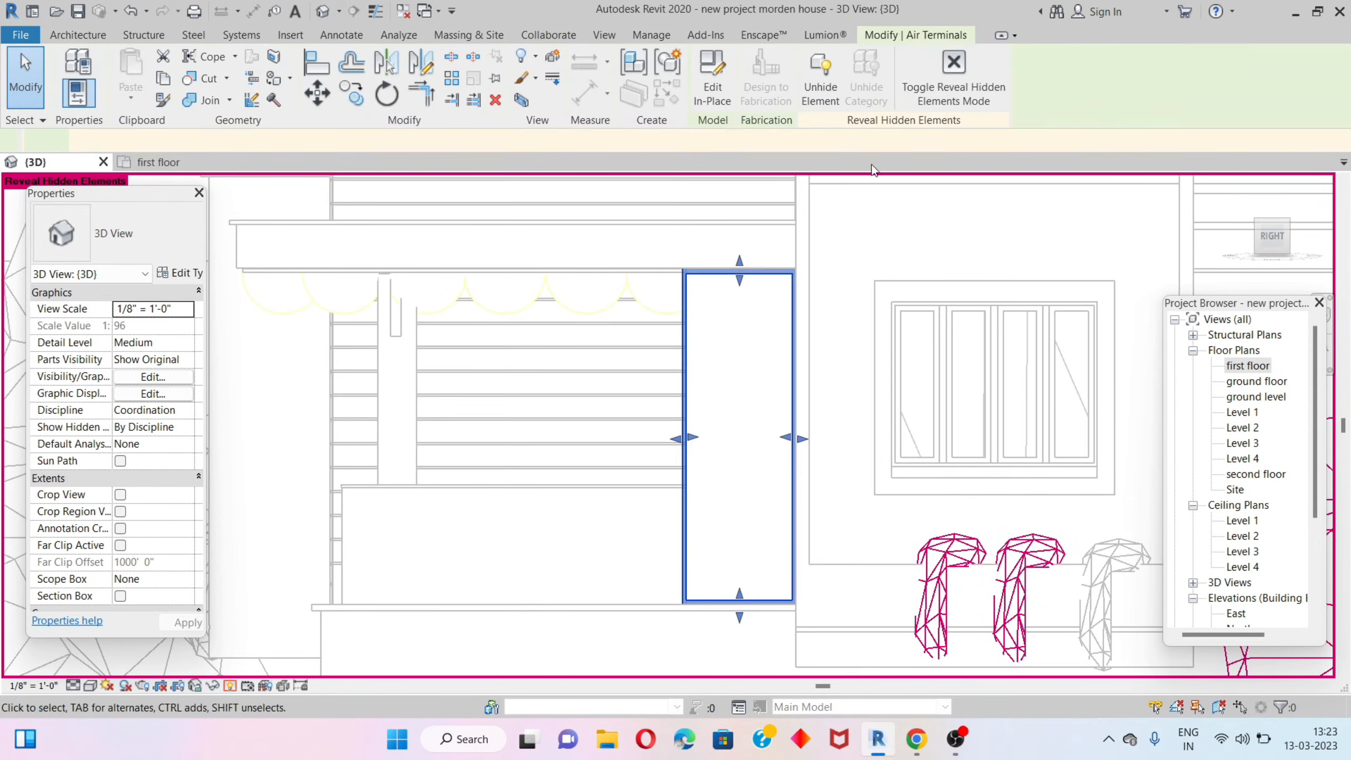
pyautogui.click(832, 81)
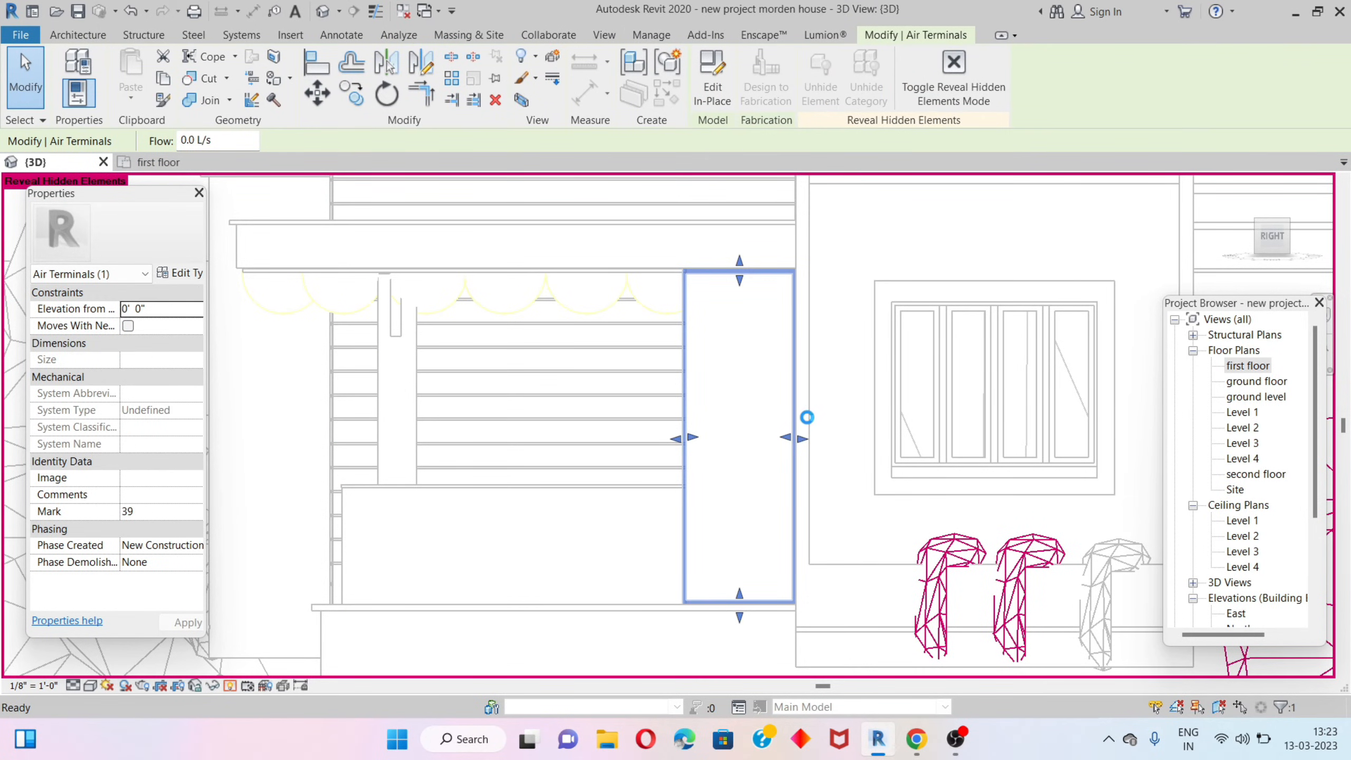
pyautogui.scroll(2, 786, 429)
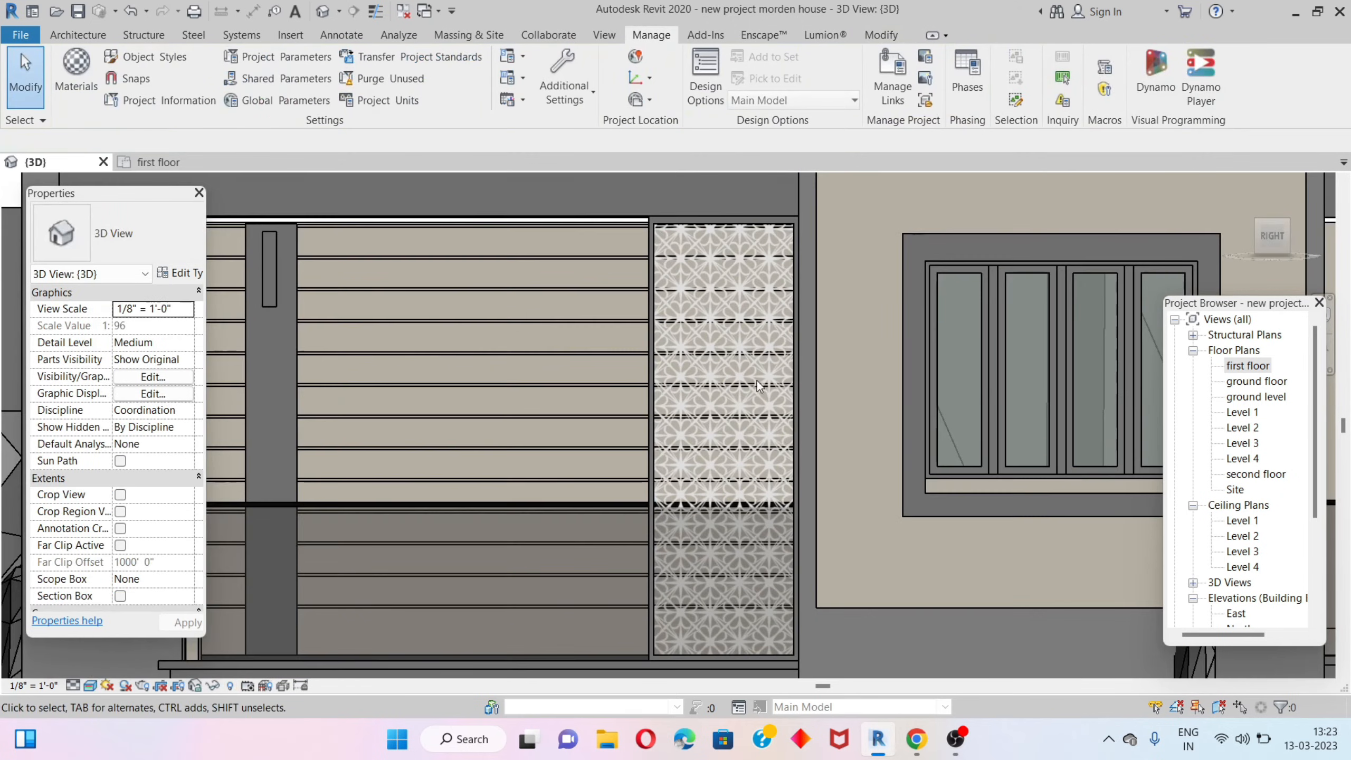
pyautogui.scroll(-1, 752, 411)
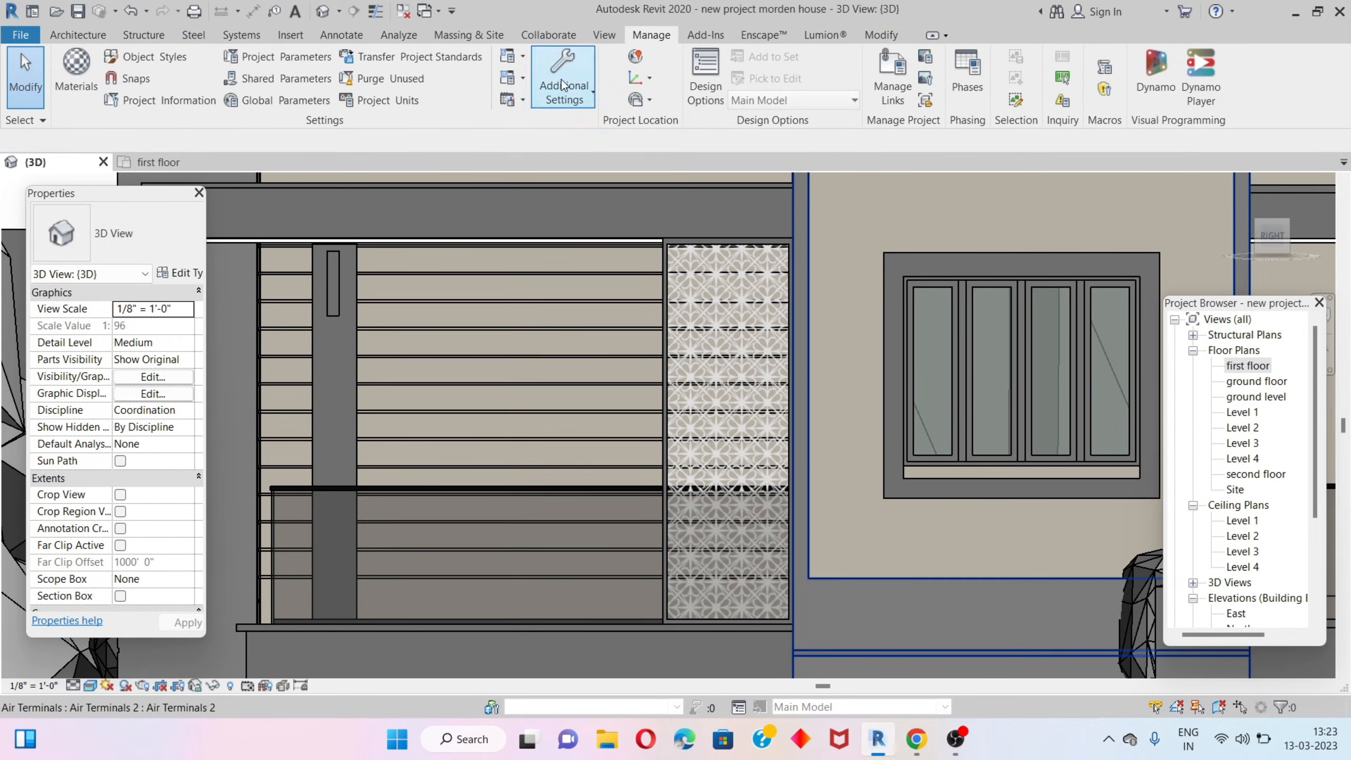
# Place a perspective camera on the first floor plan, outside the balcony and aimed at the jali panel.
pyautogui.doubleClick(1248, 368)
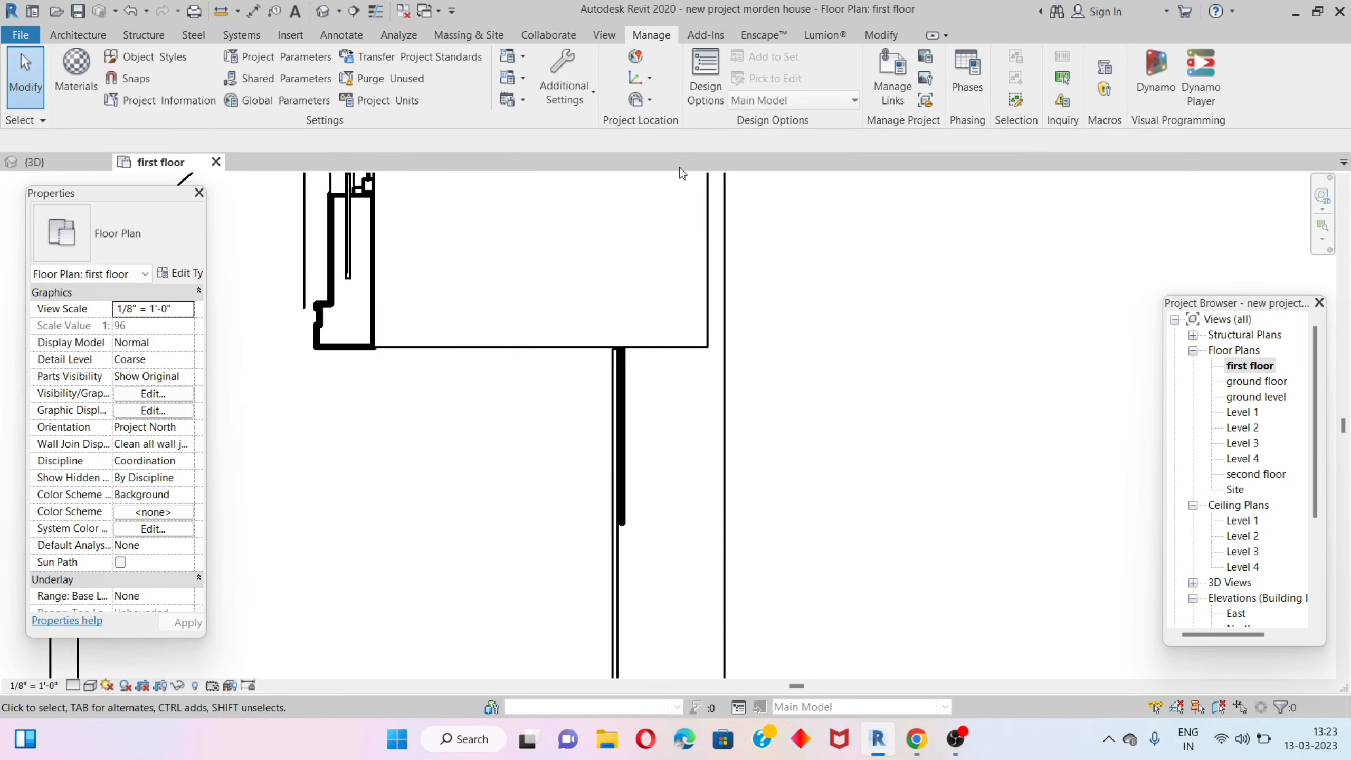
pyautogui.click(339, 10)
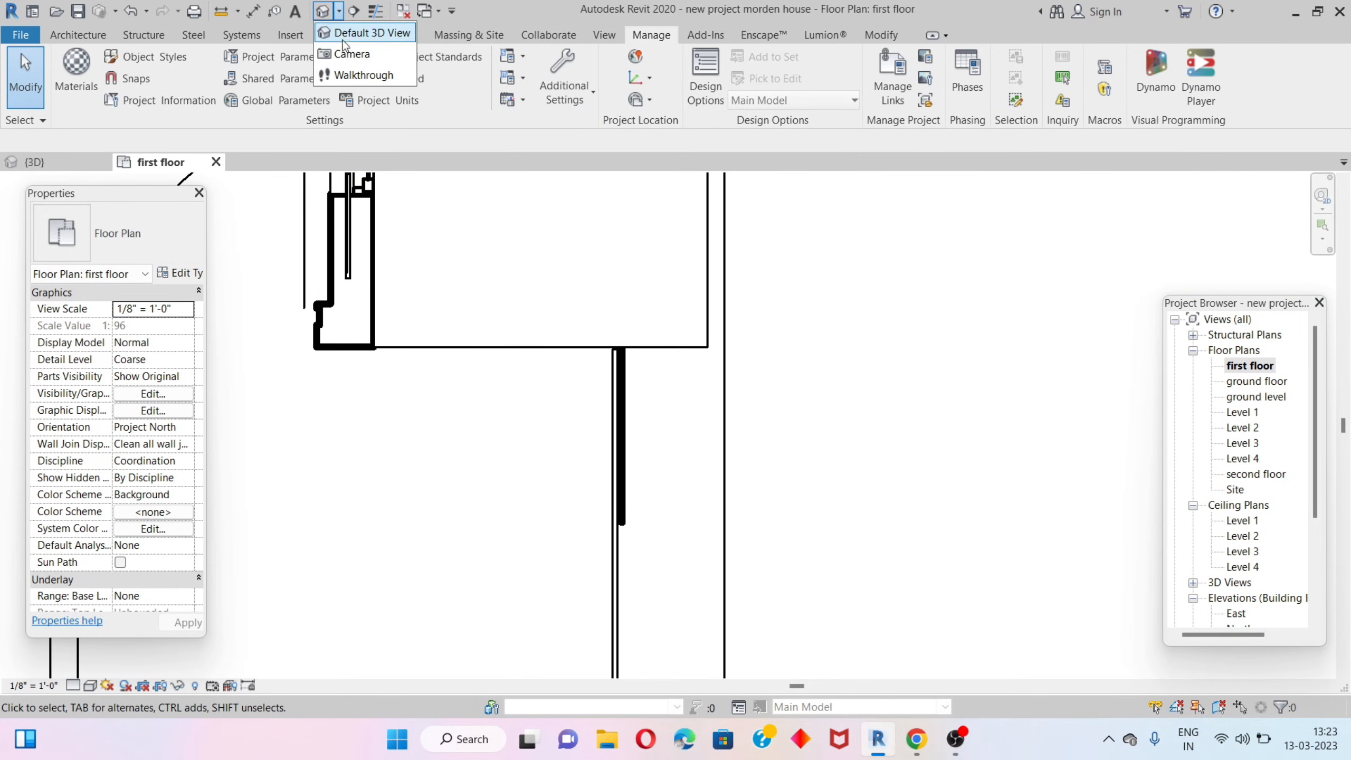
pyautogui.click(362, 49)
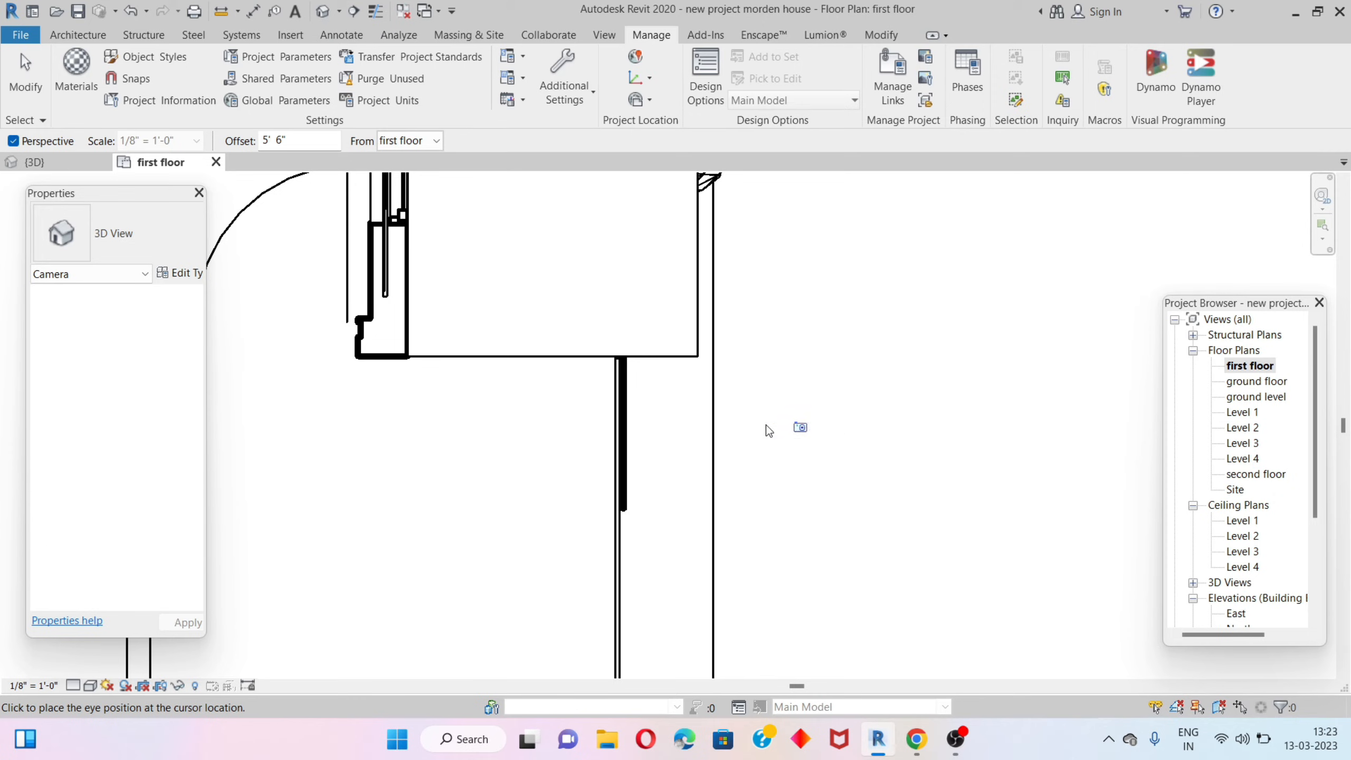
pyautogui.click(861, 432)
pyautogui.click(587, 427)
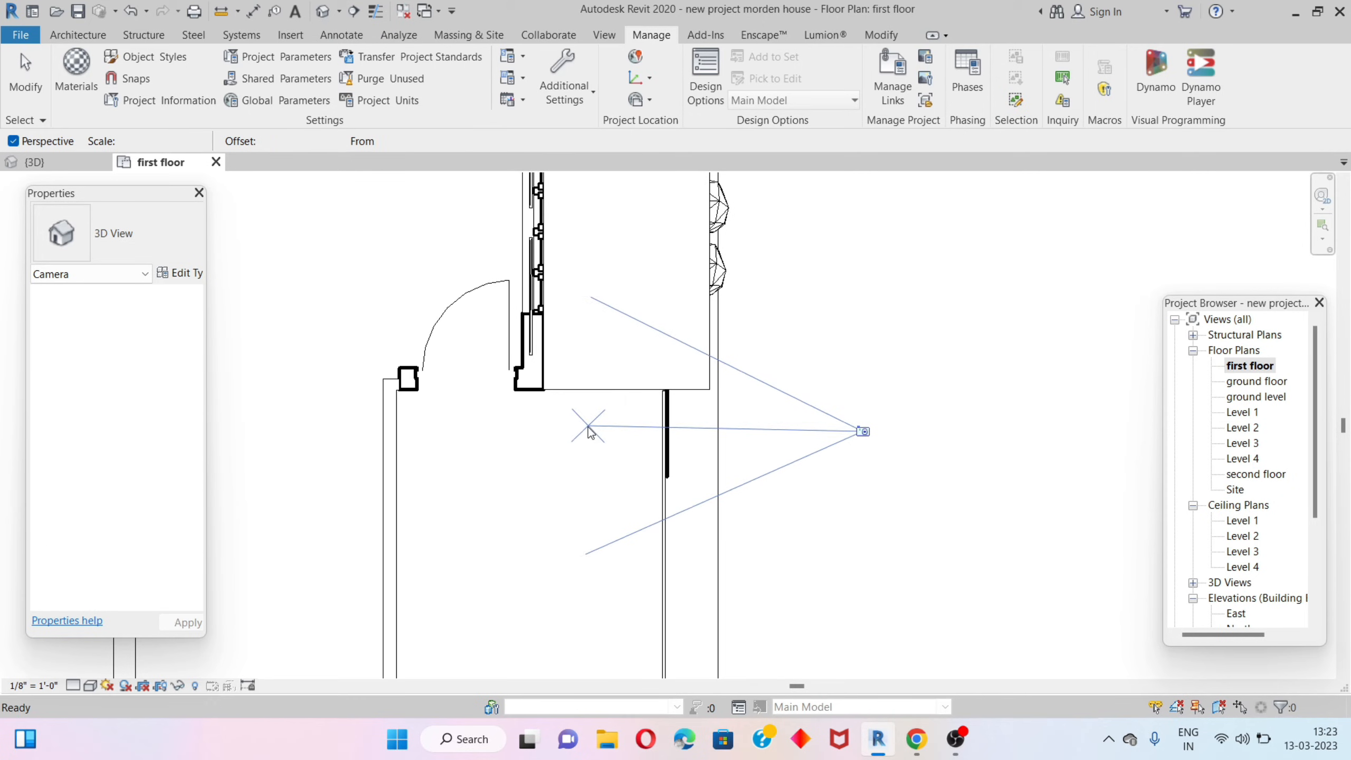
# Resize the camera view's crop region on all sides to frame the balcony, jali panel and adjacent window.
pyautogui.scroll(-6, 682, 430)
pyautogui.moveTo(677, 483); pyautogui.dragTo(687, 598)
pyautogui.scroll(-3, 694, 468)
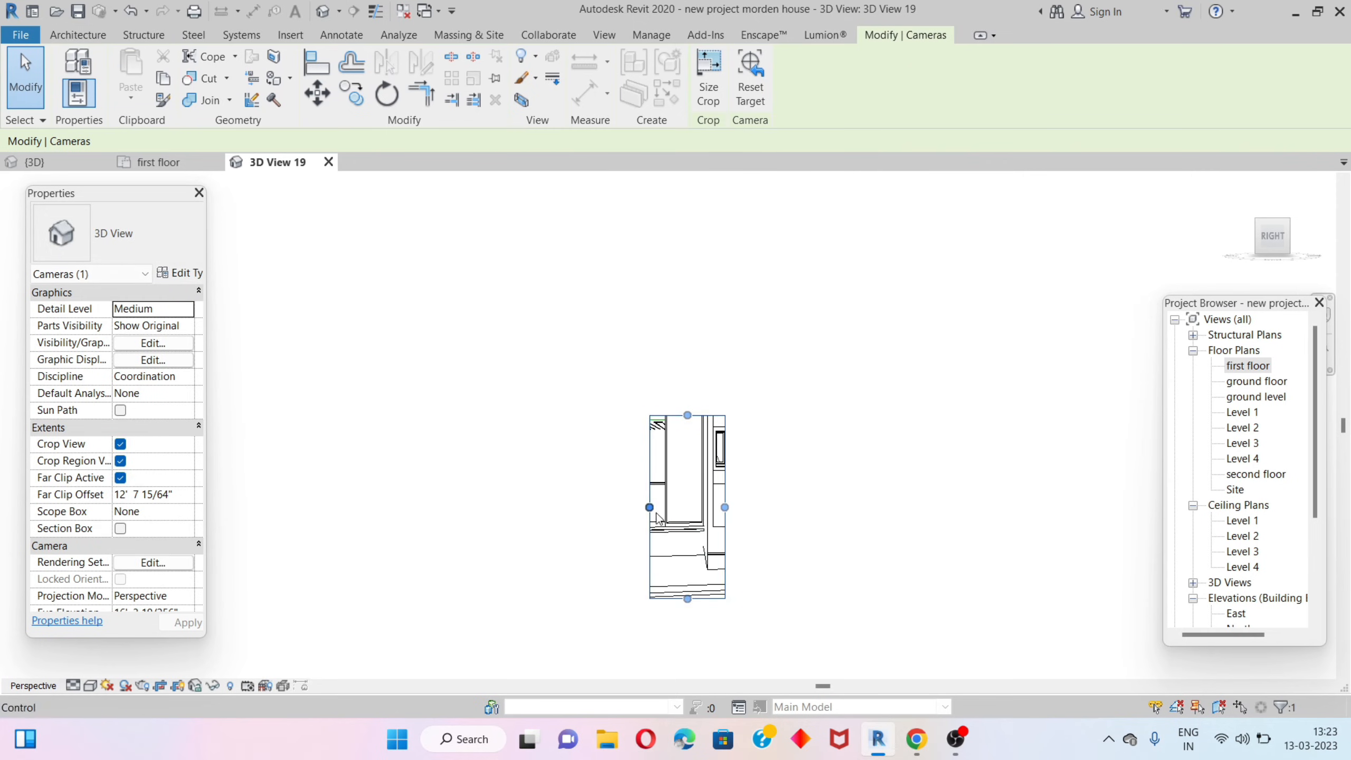
pyautogui.moveTo(651, 508); pyautogui.dragTo(572, 507)
pyautogui.moveTo(649, 415); pyautogui.dragTo(649, 294)
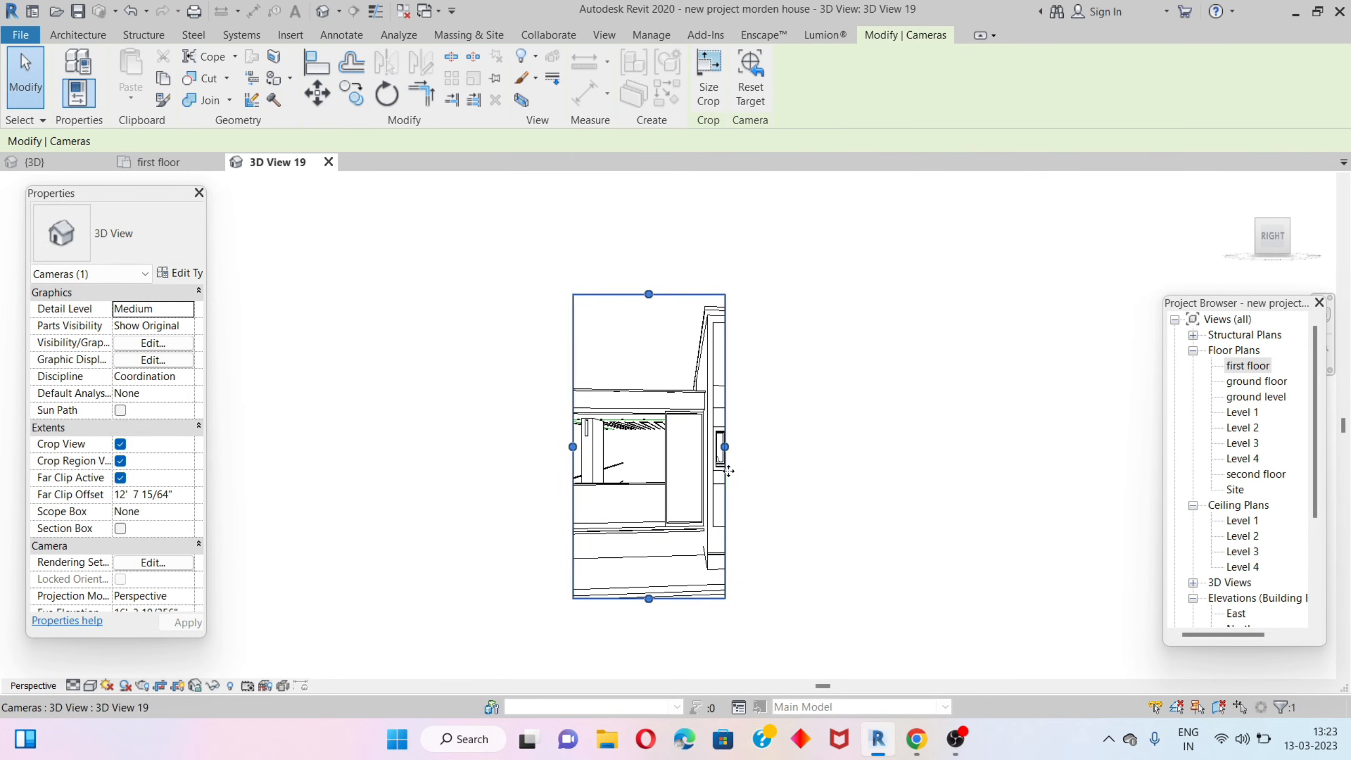
pyautogui.moveTo(725, 447); pyautogui.dragTo(812, 447)
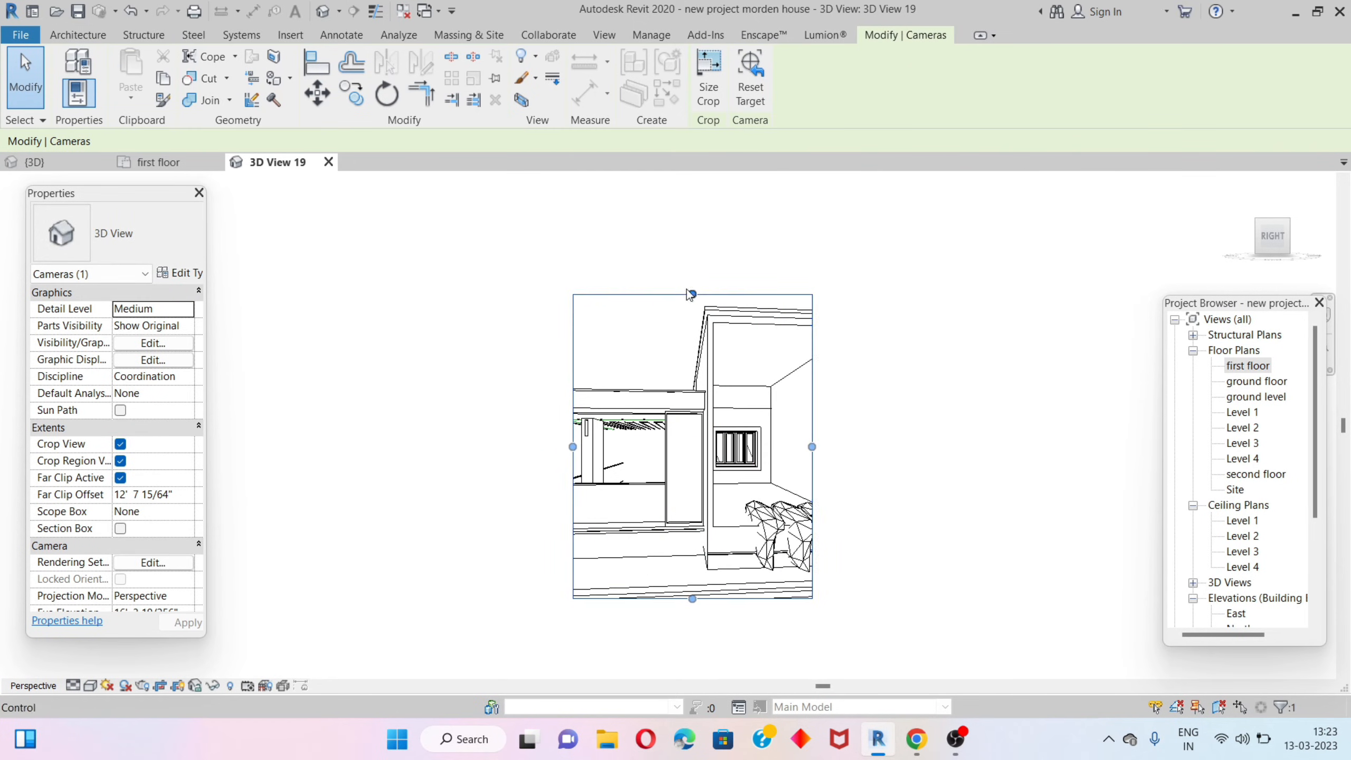
pyautogui.scroll(1, 676, 578)
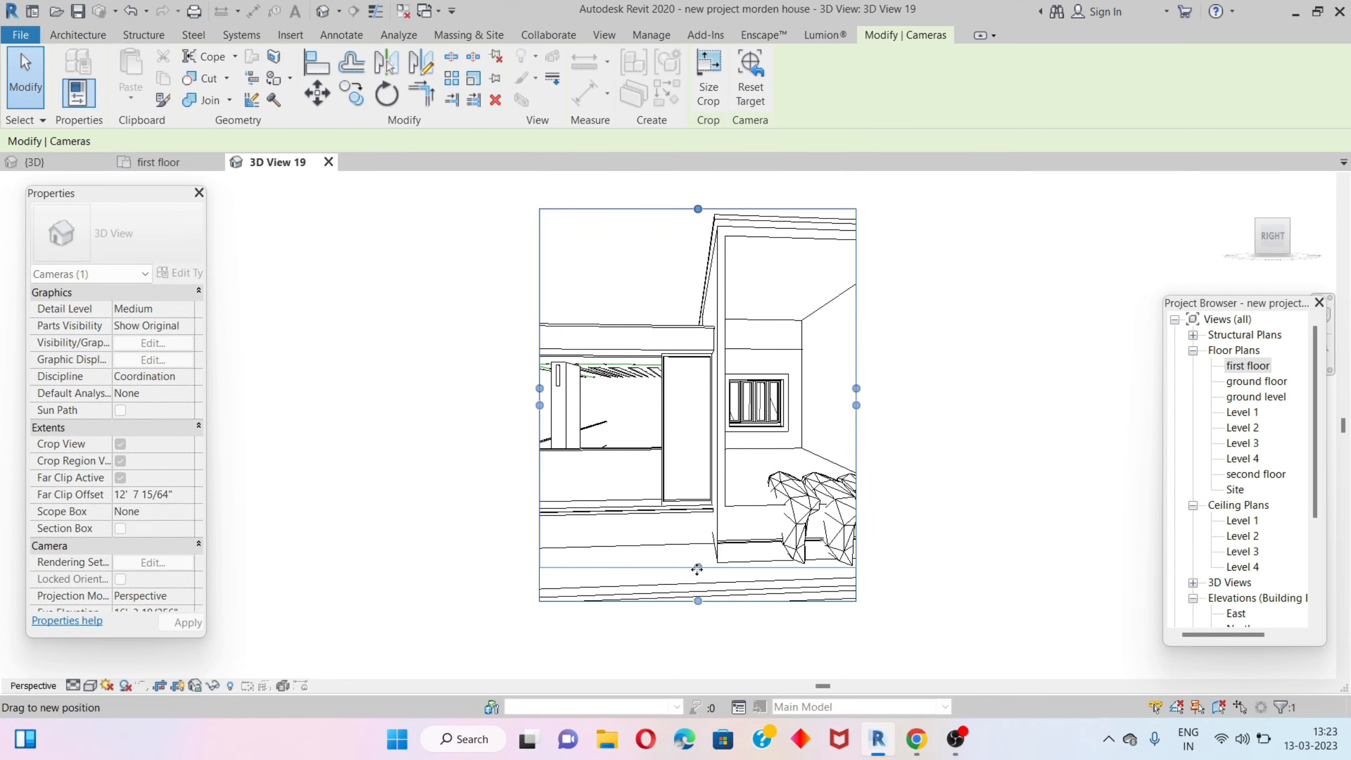
pyautogui.moveTo(696, 569); pyautogui.dragTo(698, 567)
# Start Enscape from the new camera view and examine the jali panel's cutouts both close up and from farther away.
pyautogui.click(763, 35)
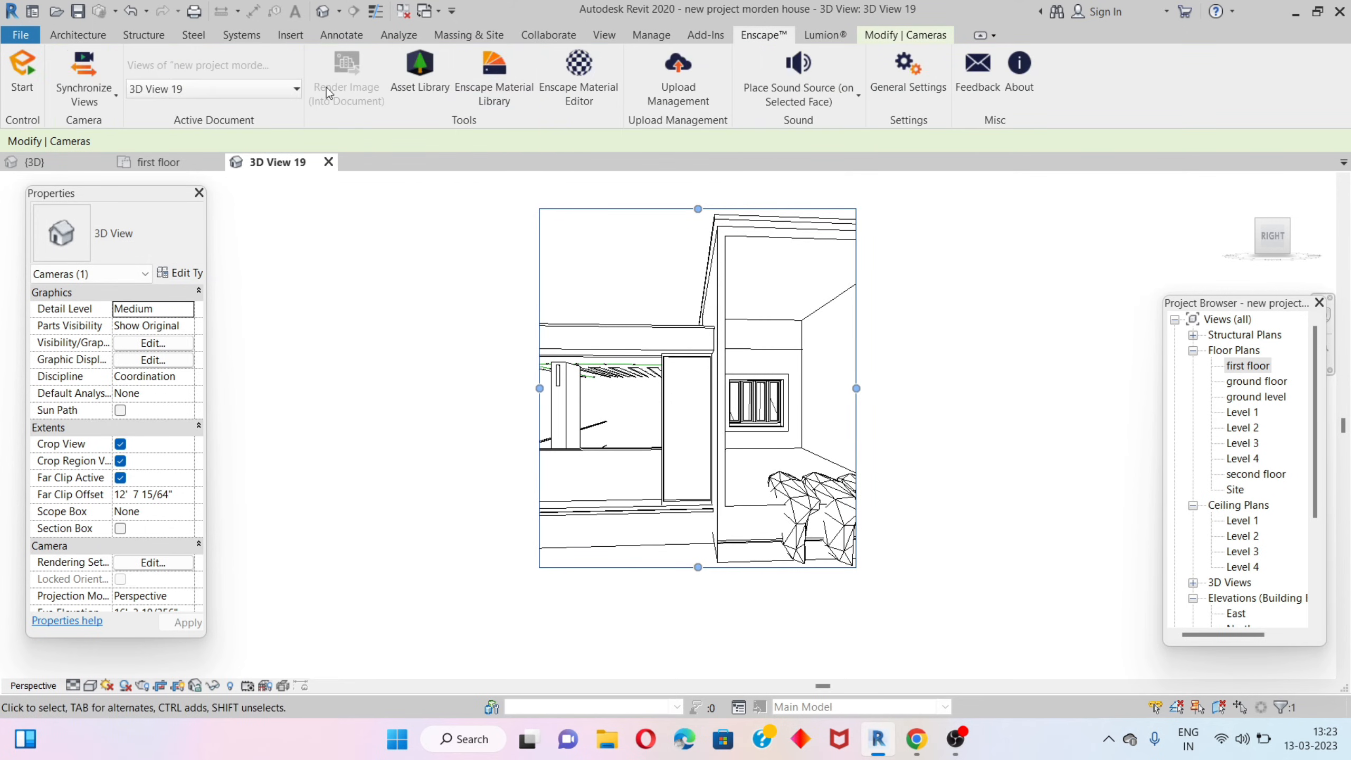
pyautogui.click(22, 72)
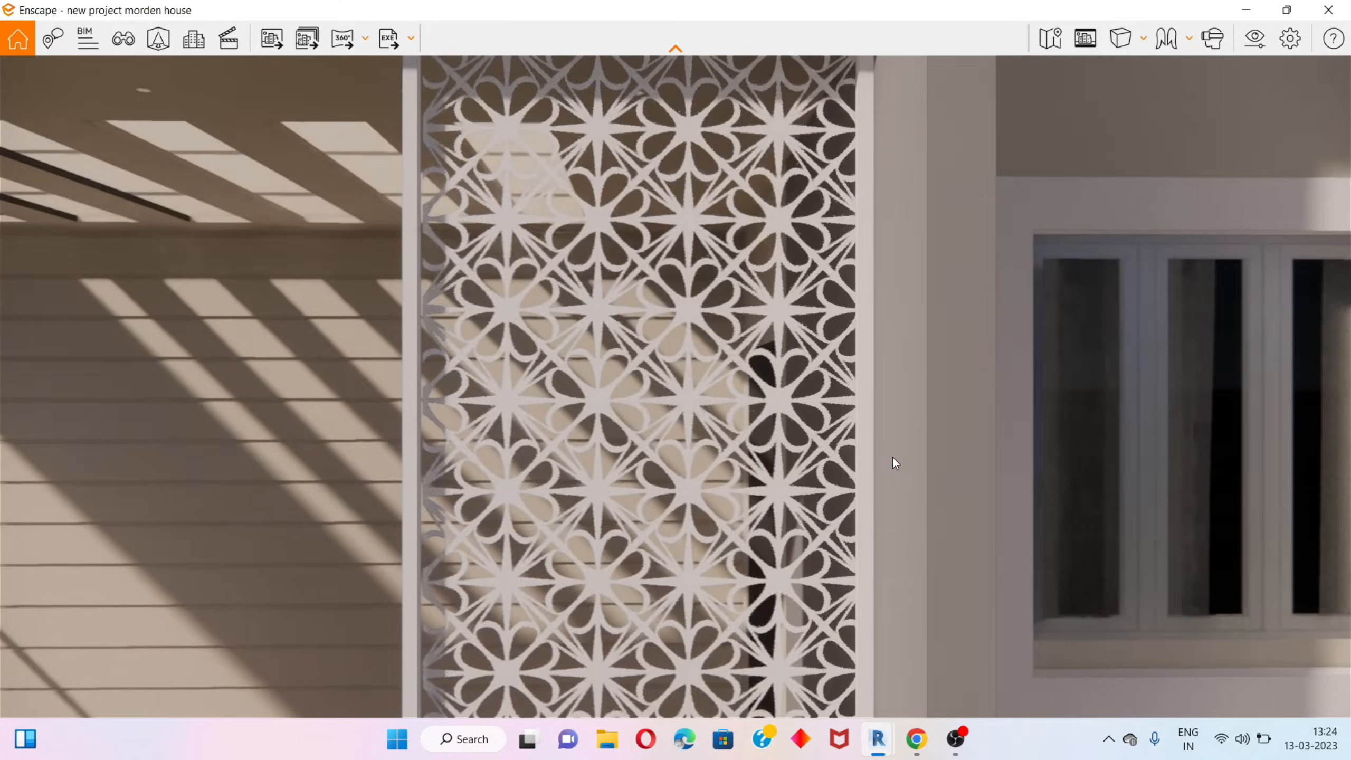
pyautogui.scroll(-3, 787, 463)
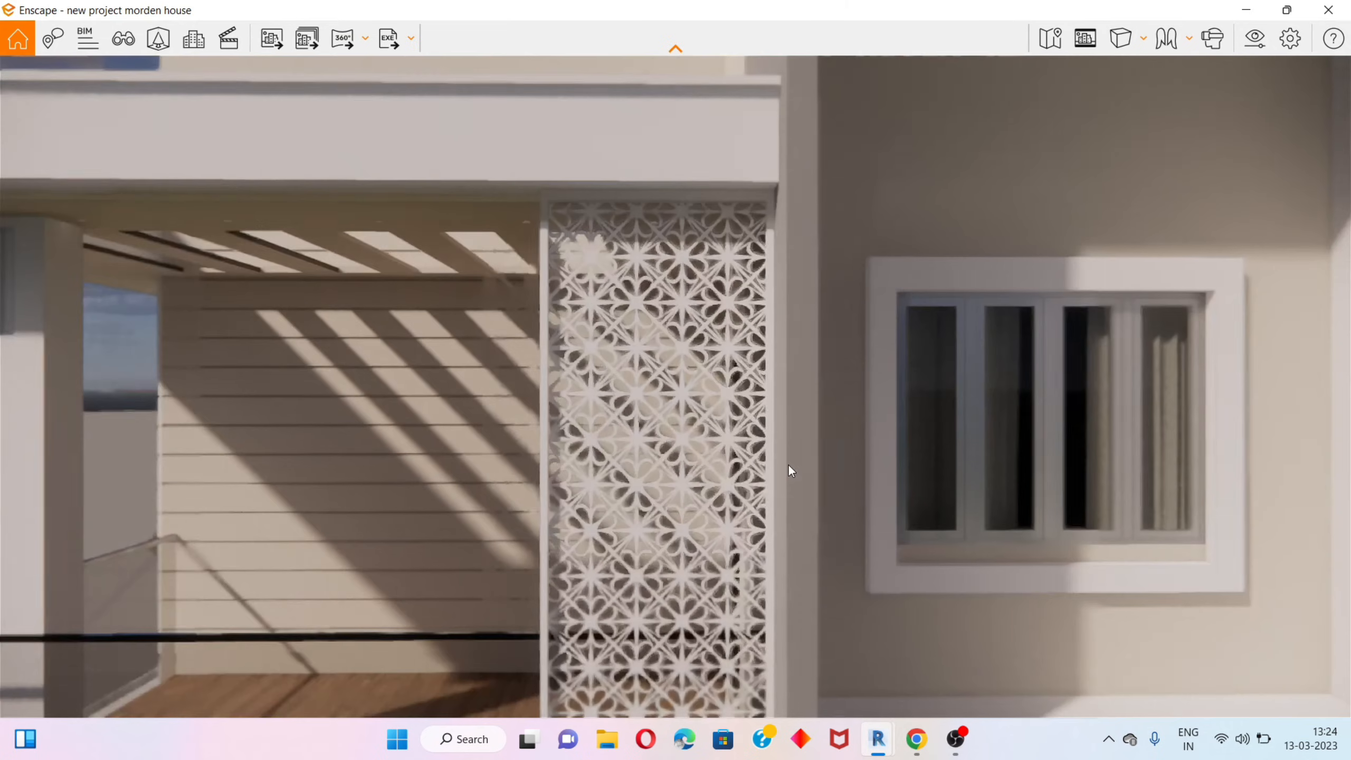
pyautogui.moveTo(772, 444); pyautogui.dragTo(813, 298, button='middle')
pyautogui.scroll(-4, 799, 482)
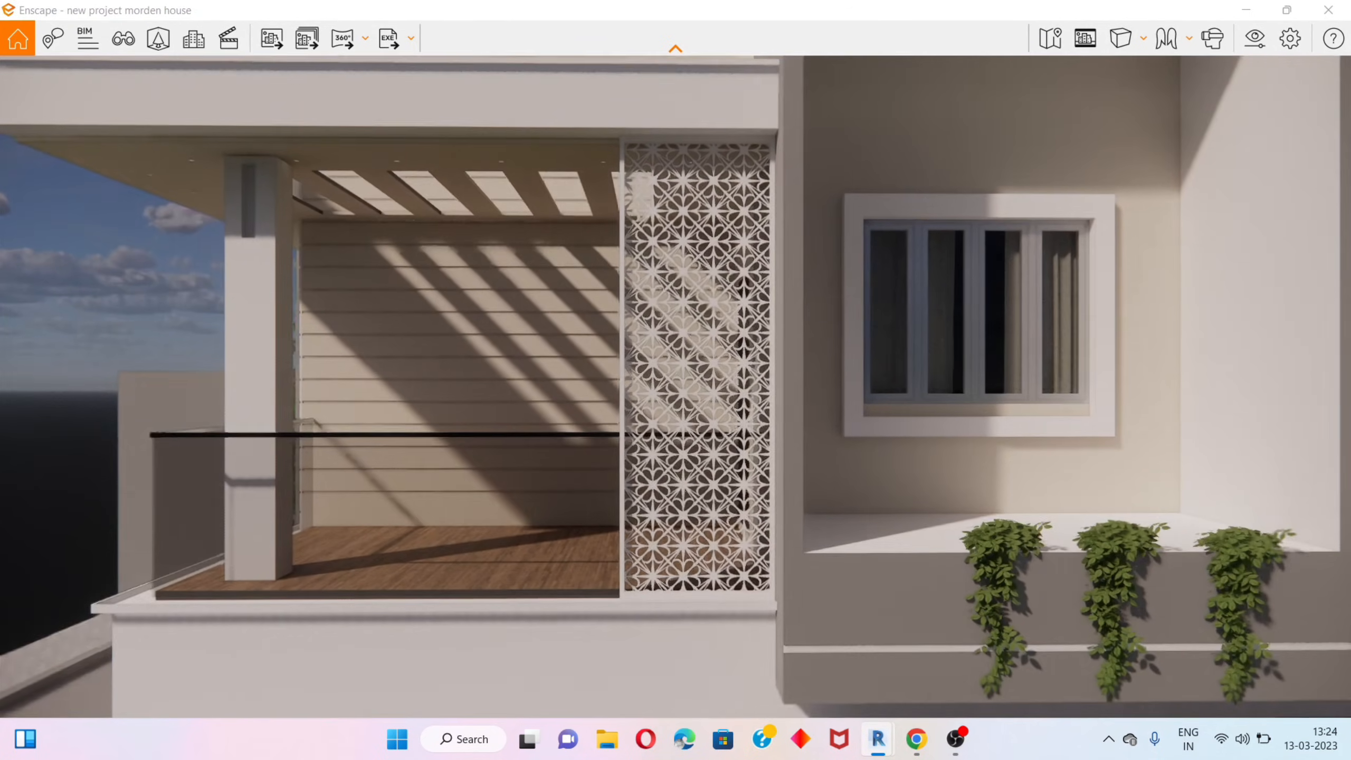
pyautogui.moveTo(768, 442); pyautogui.dragTo(778, 447, button='middle')
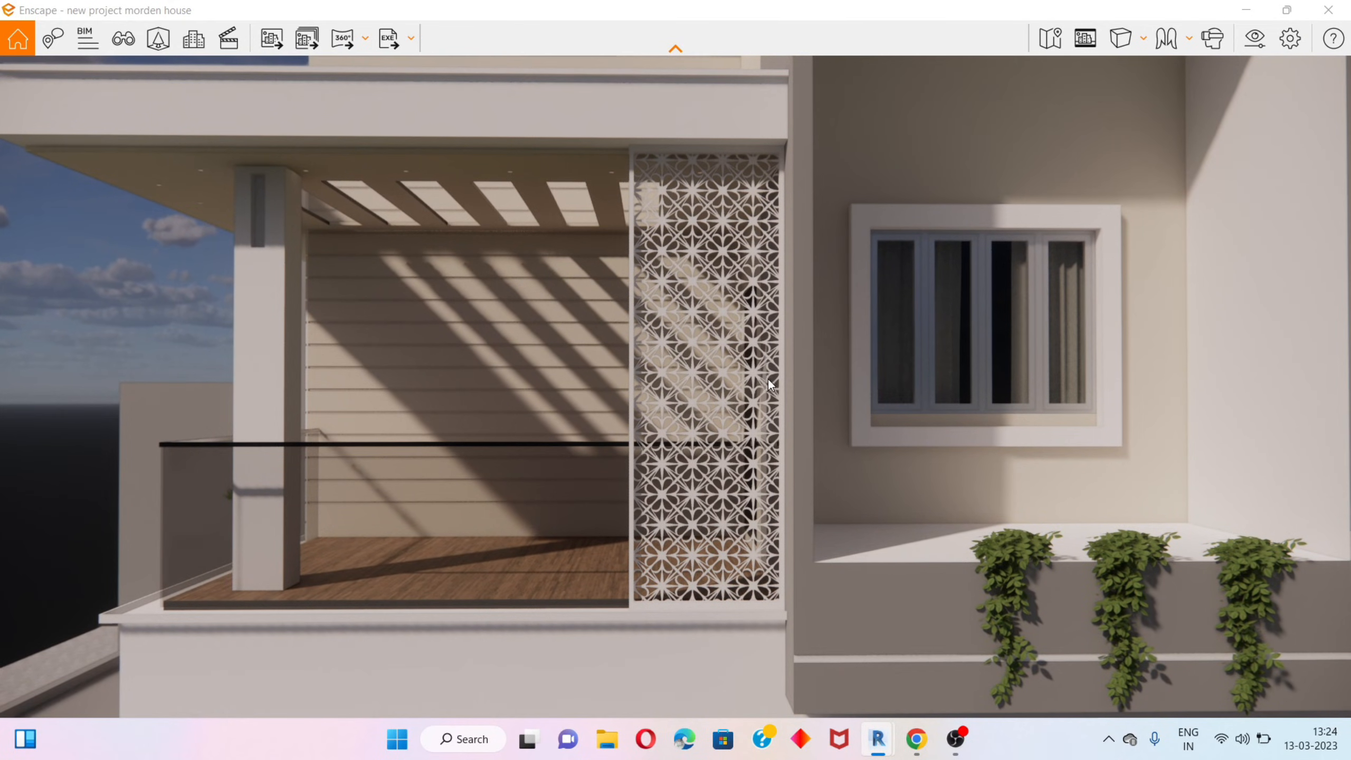
pyautogui.scroll(2, 768, 379)
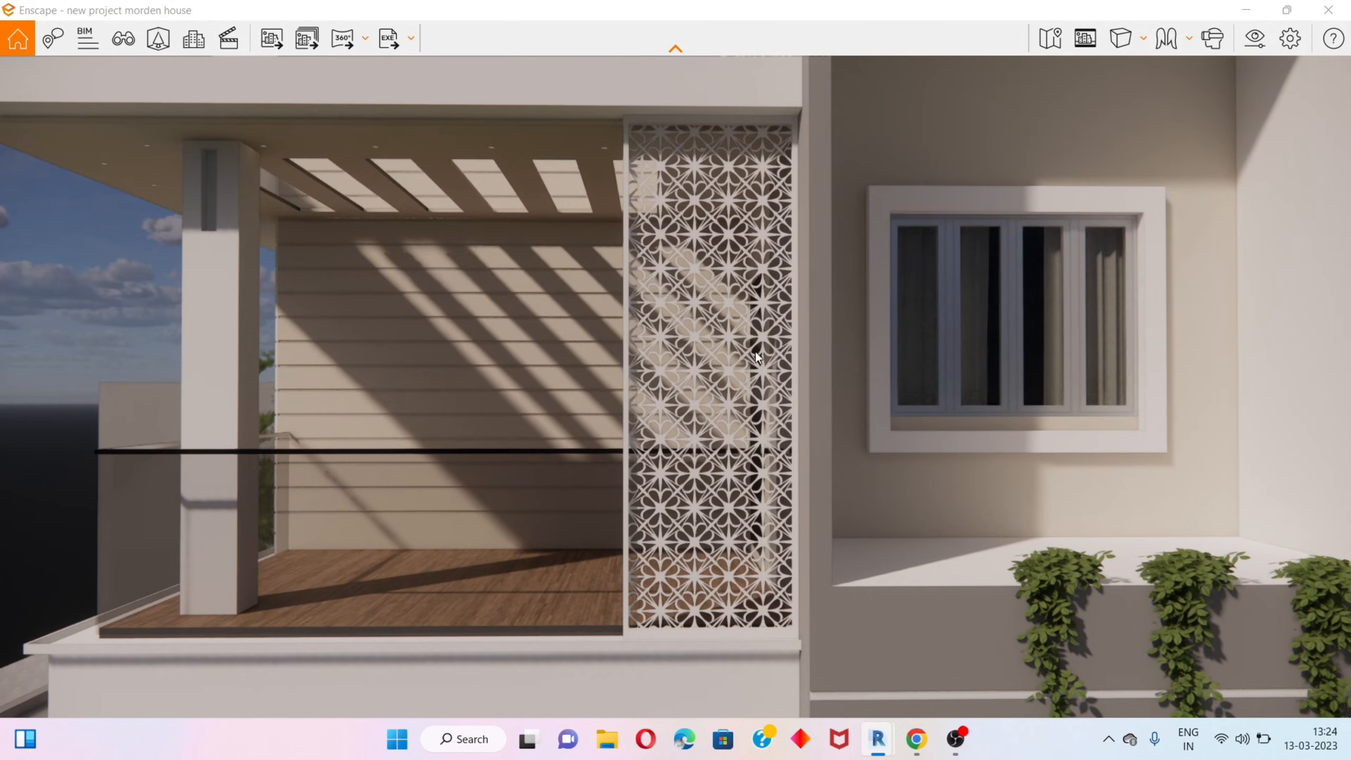
pyautogui.scroll(6, 720, 219)
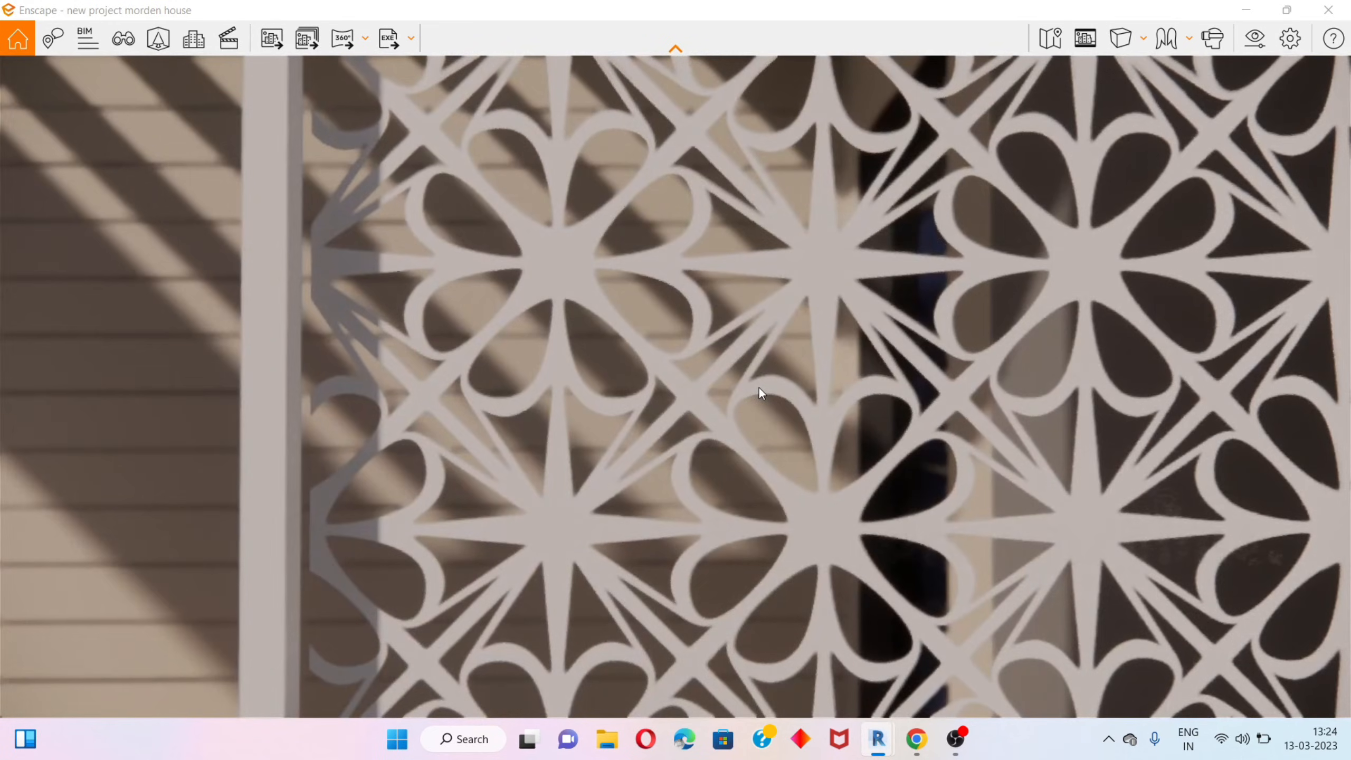
pyautogui.scroll(-6, 759, 391)
pyautogui.scroll(-5, 759, 393)
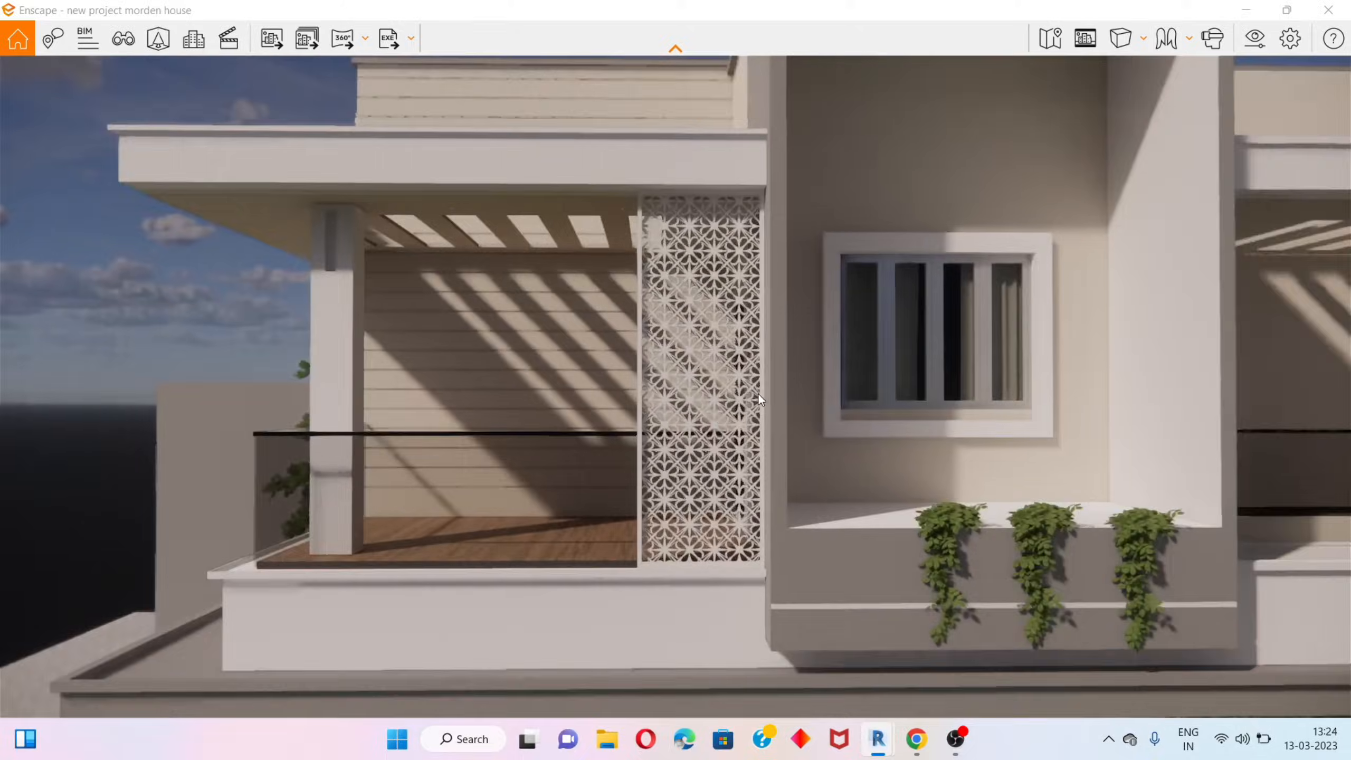